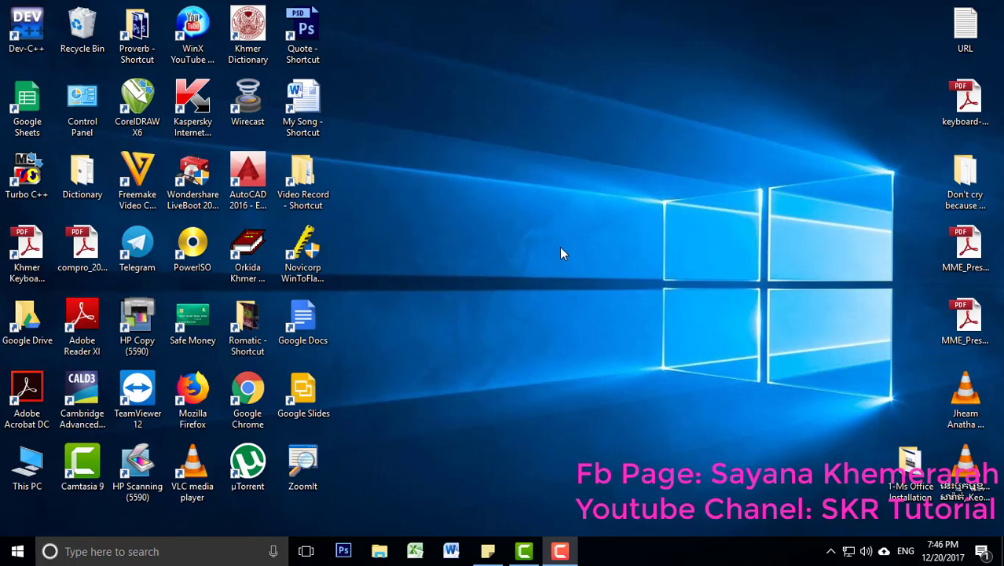
Launch Word 2016 from the Windows 10 Start menu.
click(14, 552)
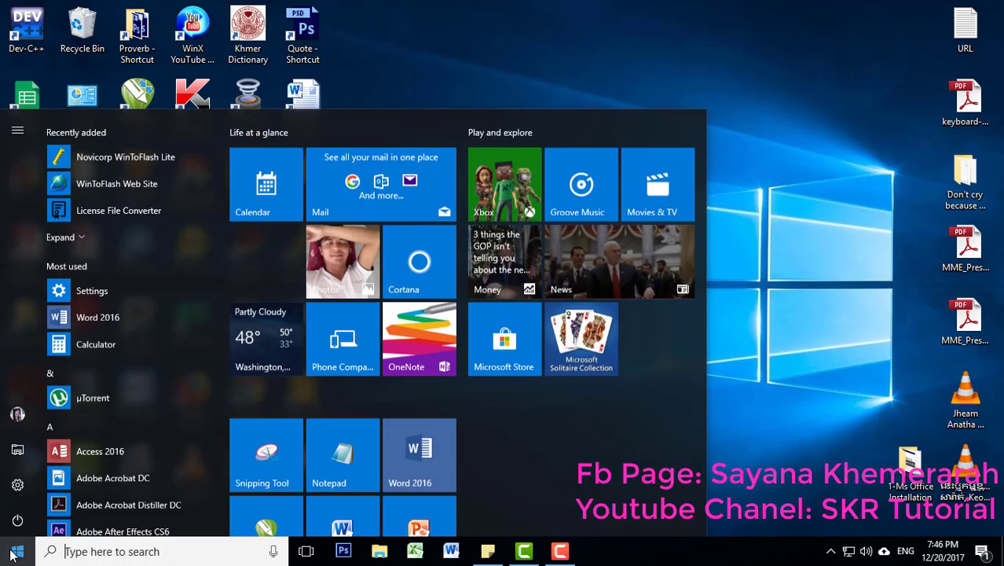
click(431, 451)
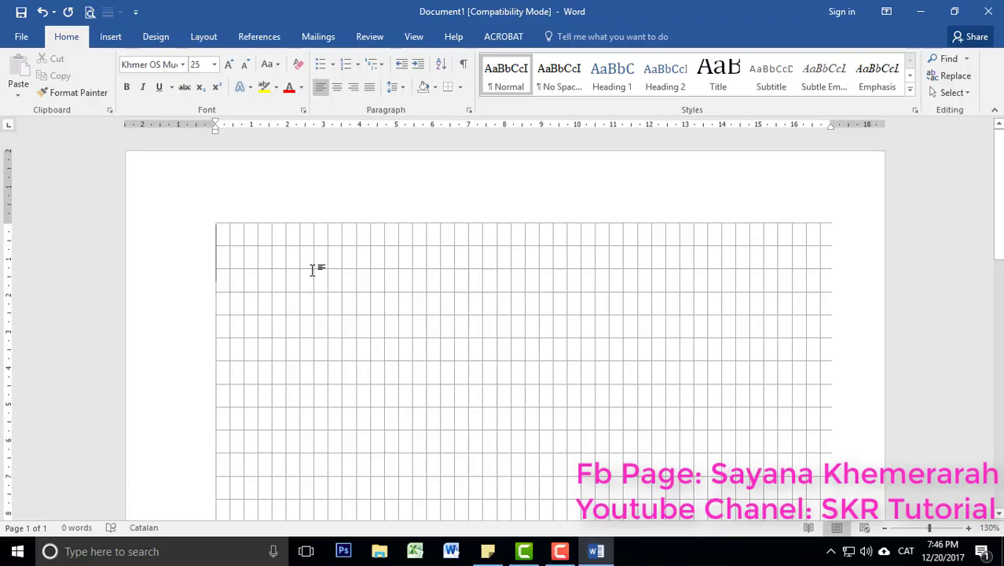
Type the heading 'របៀបចងម៉ាក្រ(Macro)', switching from Khmer to English input for '(Macro)'.
text(រប)
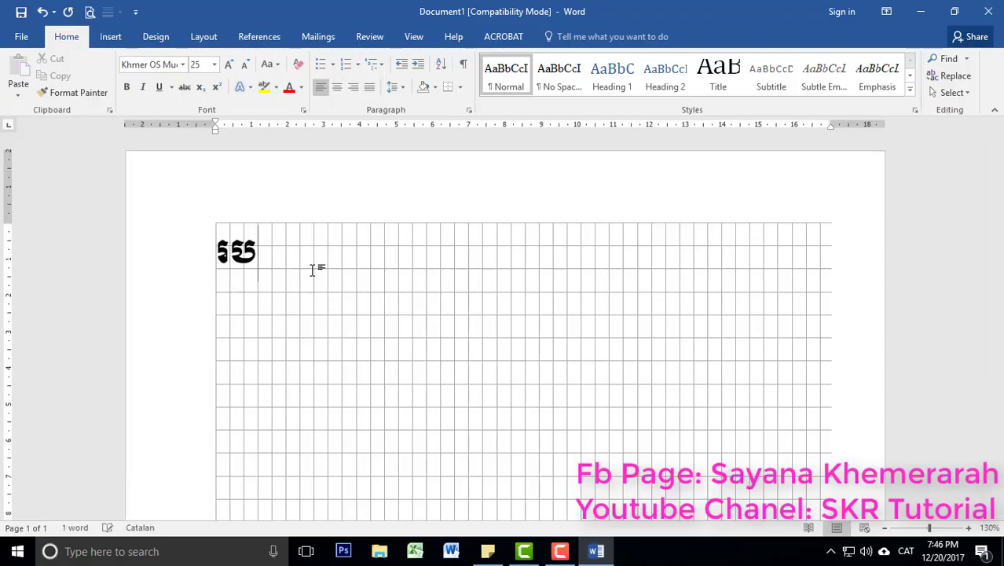
text(ៀបចងម)
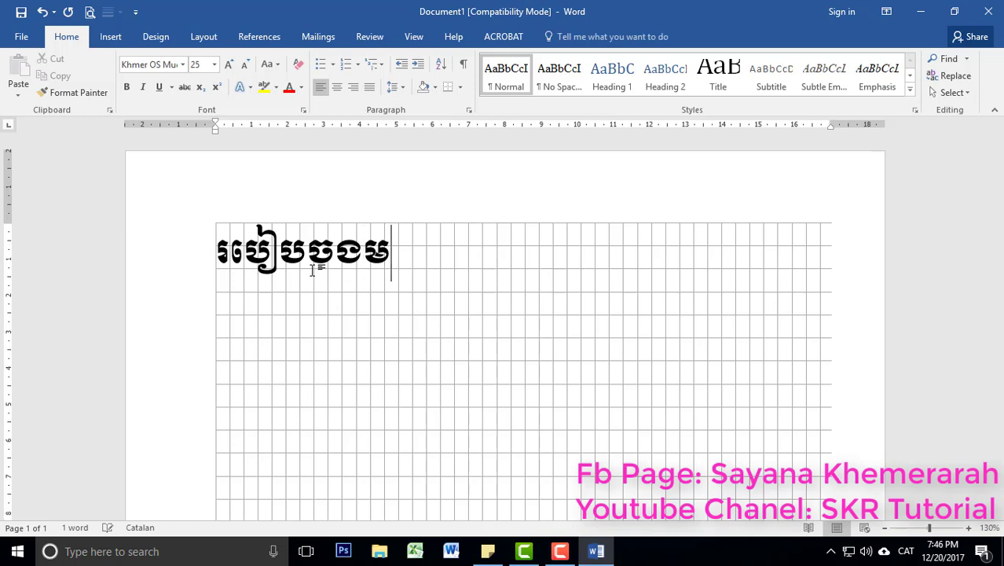
text(៉ាក្រ)
key(alt+shift)
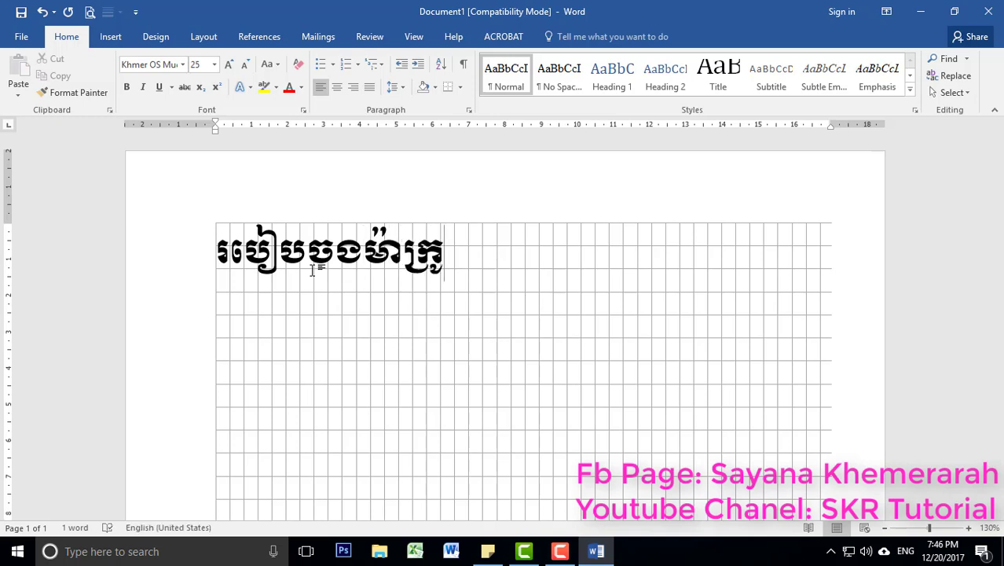
text((M)
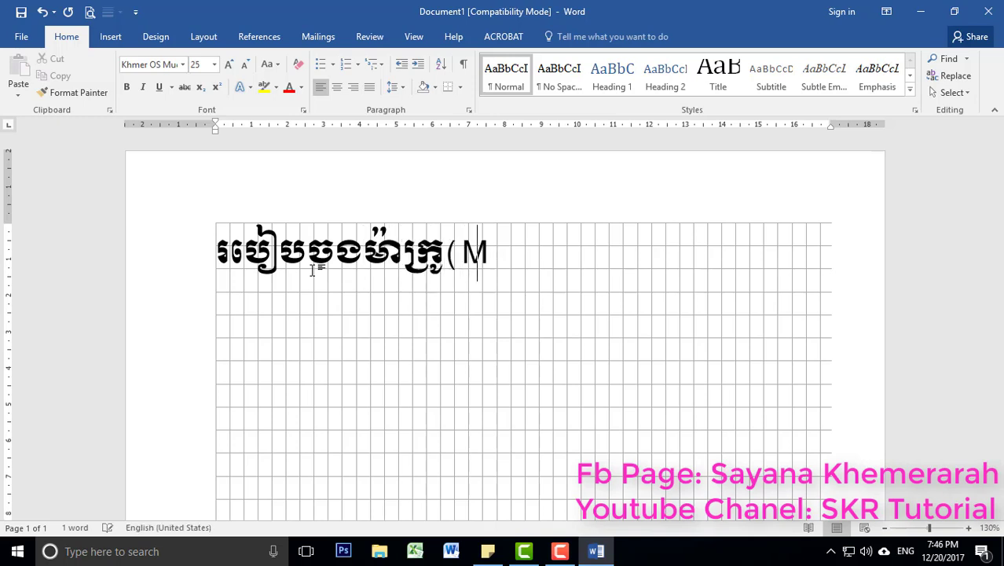
text(ar)
key(BackSpace)
text(cro)
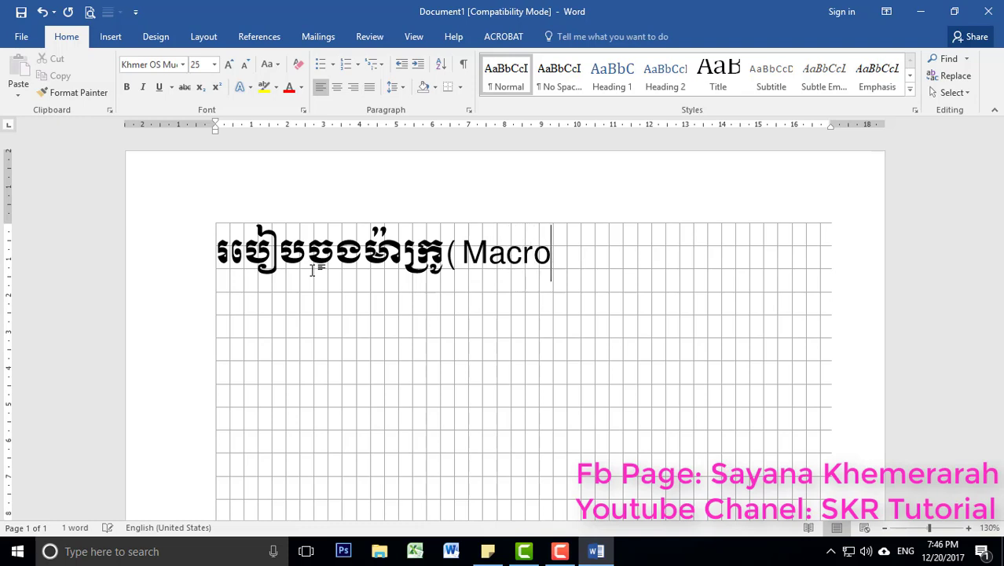
text())
Enlarge the heading to 36 pt and centre it on the page.
key(ctrl+a)
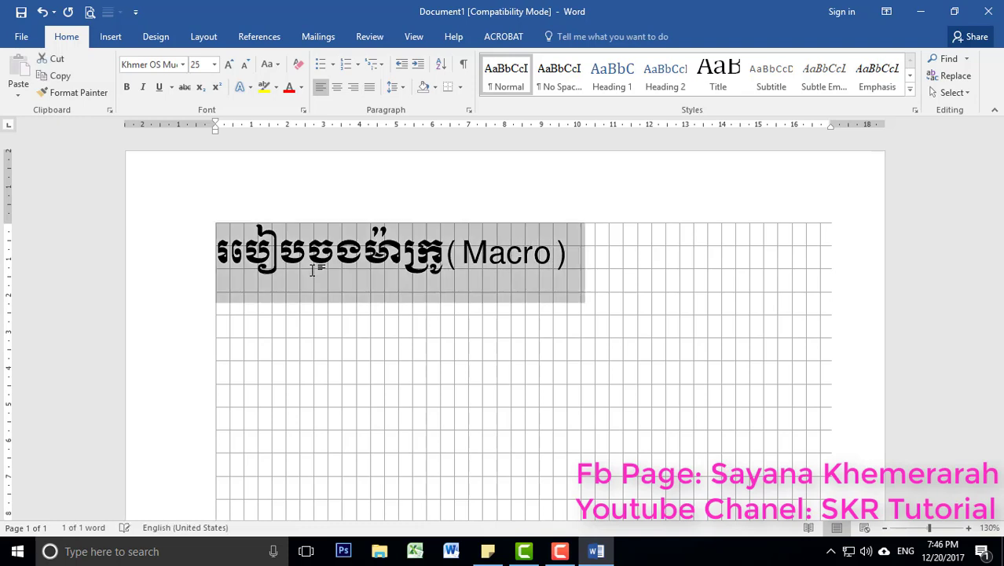
key(ctrl+bracketright)
key(ctrl+bracketright)
key(ctrl+bracketright)
key(ctrl+bracketright)
key(ctrl+bracketright)
key(ctrl+bracketright)
key(ctrl+bracketright)
key(ctrl+bracketright)
key(ctrl+bracketright)
key(ctrl+bracketright)
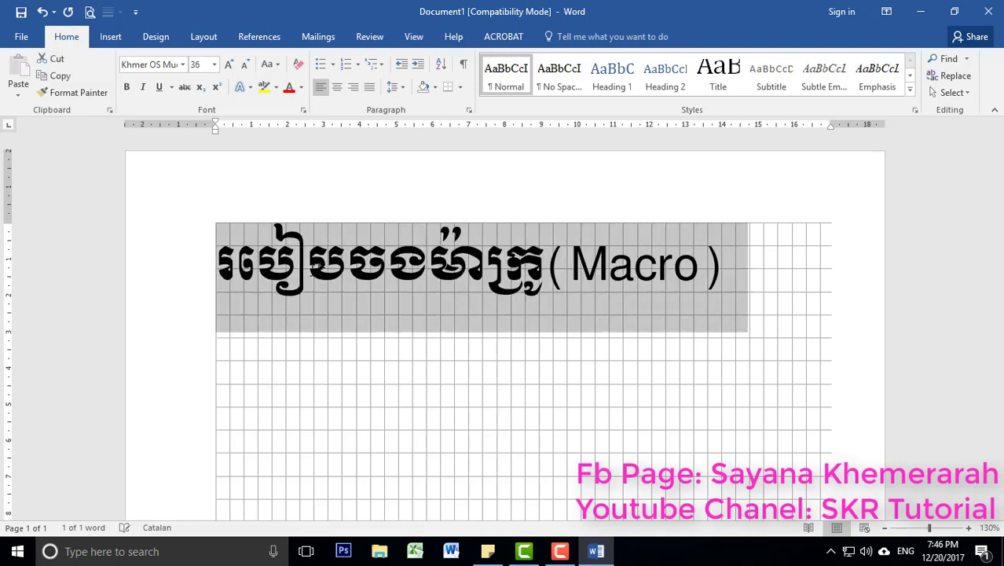
key(ctrl+e)
click(323, 362)
scroll(323, 321, down, 1)
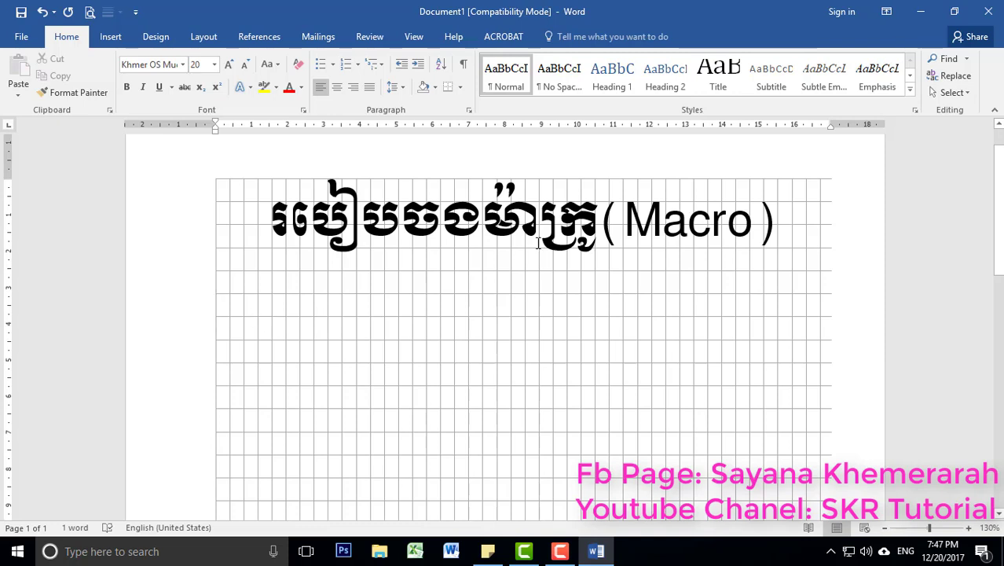
drag(622, 221, 745, 221)
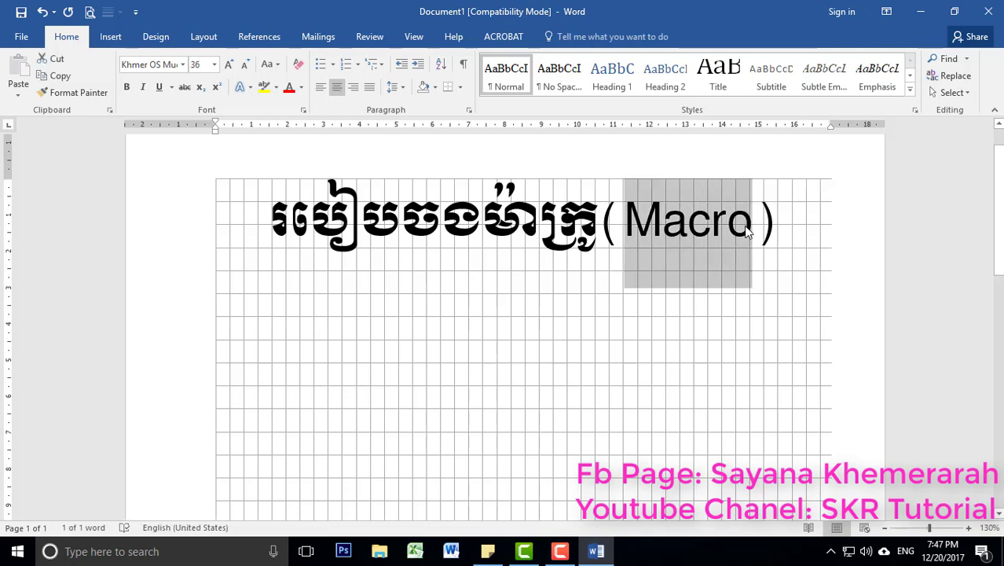
click(751, 221)
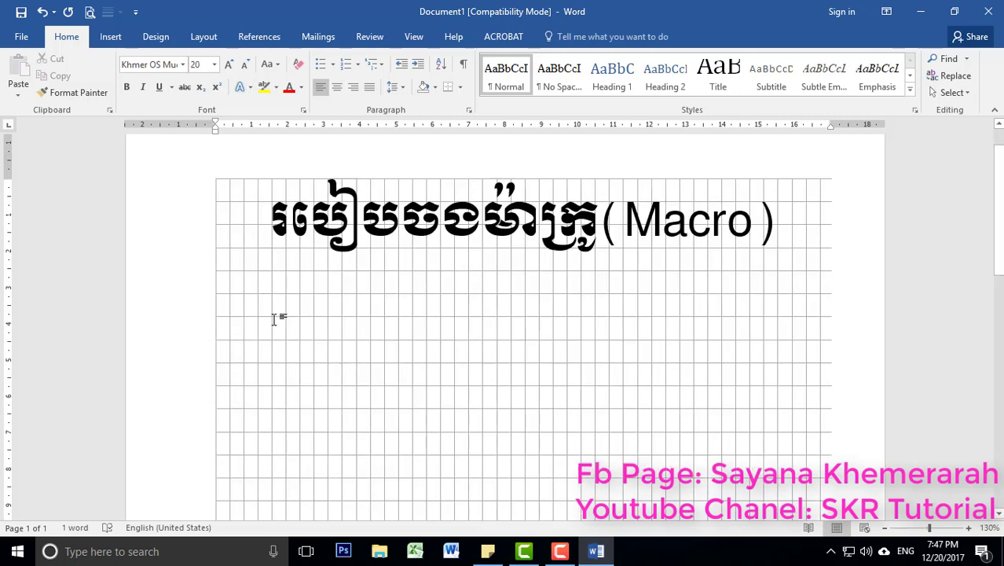
Type the first entry '១- ធ្លាក់ (KhmerOSMuolLight ) 12 => Ctrl+1' and start a new line.
text(1)
key(BackSpace)
key(alt+shift)
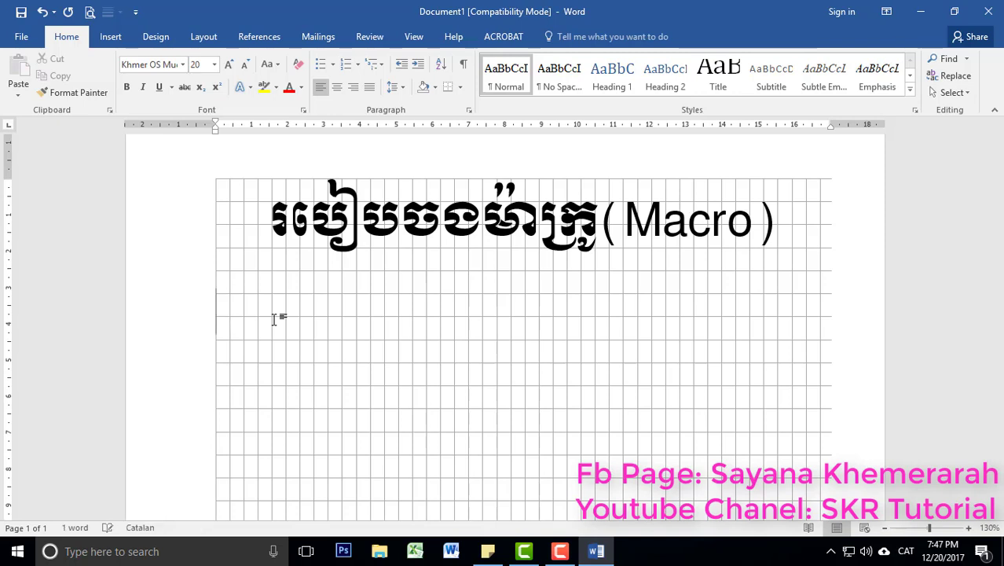
text(១-)
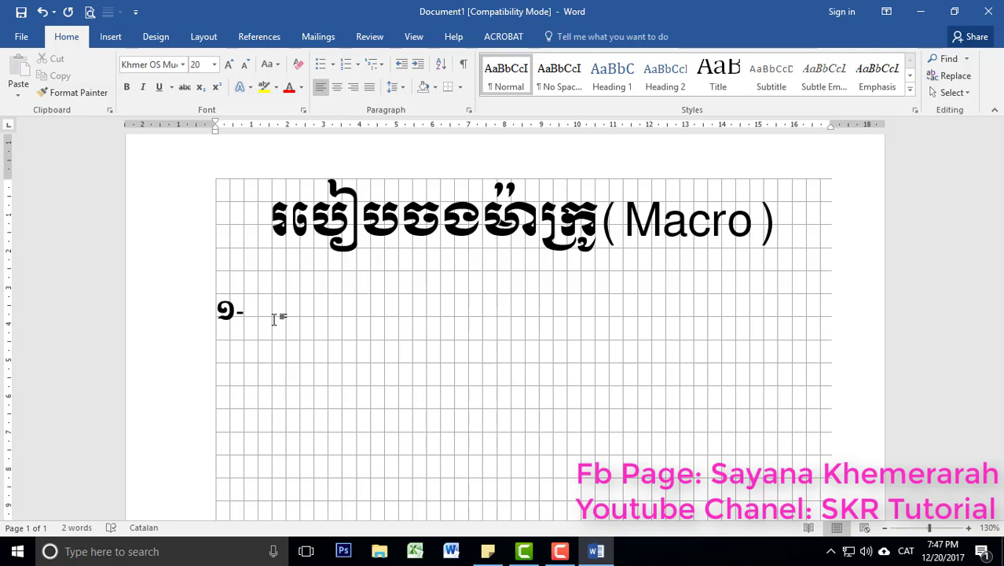
text( ធ្លាក)
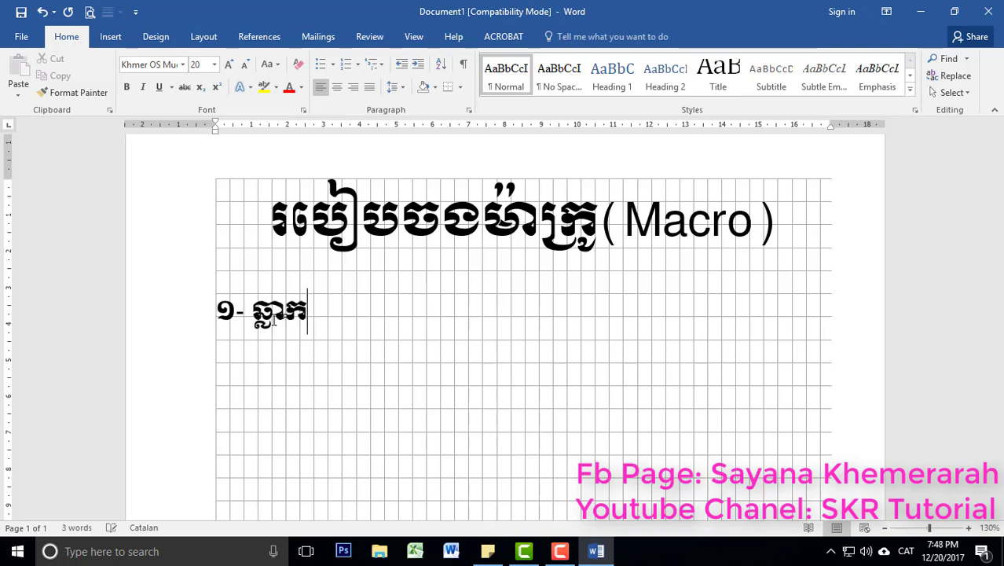
text(់)
key(alt+shift)
text(()
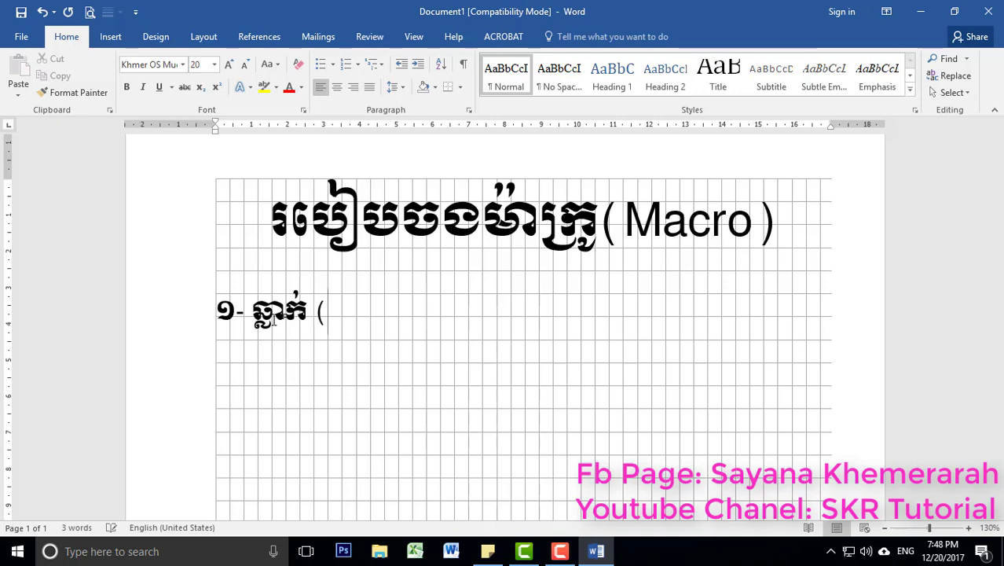
text(M)
key(BackSpace)
text(K)
text(hmer)
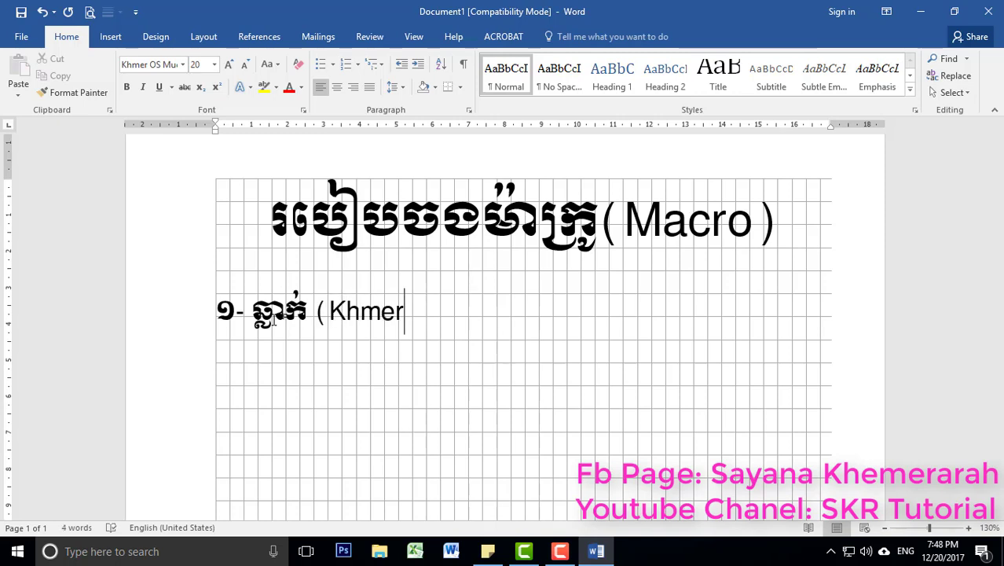
text(OS)
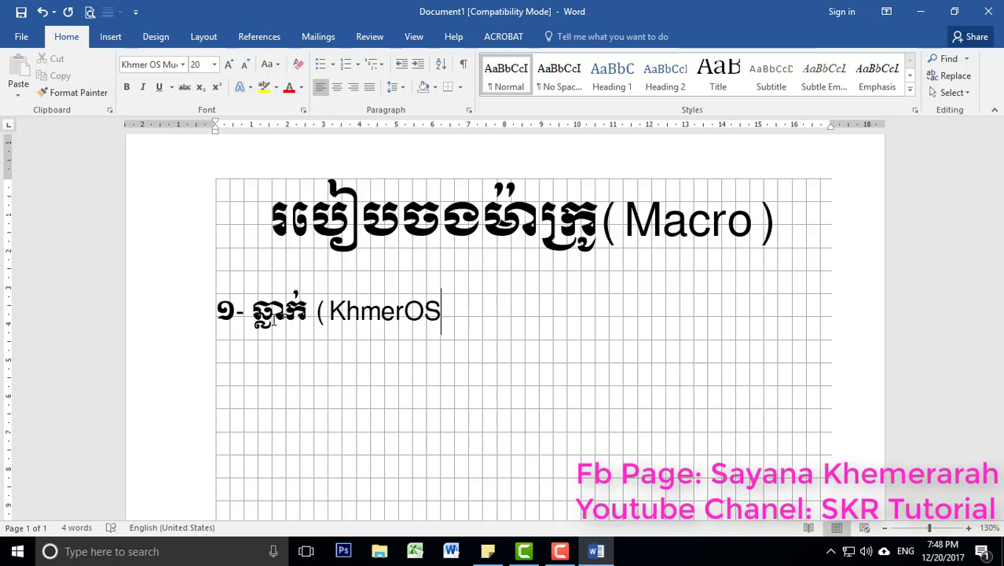
text(MuolLi)
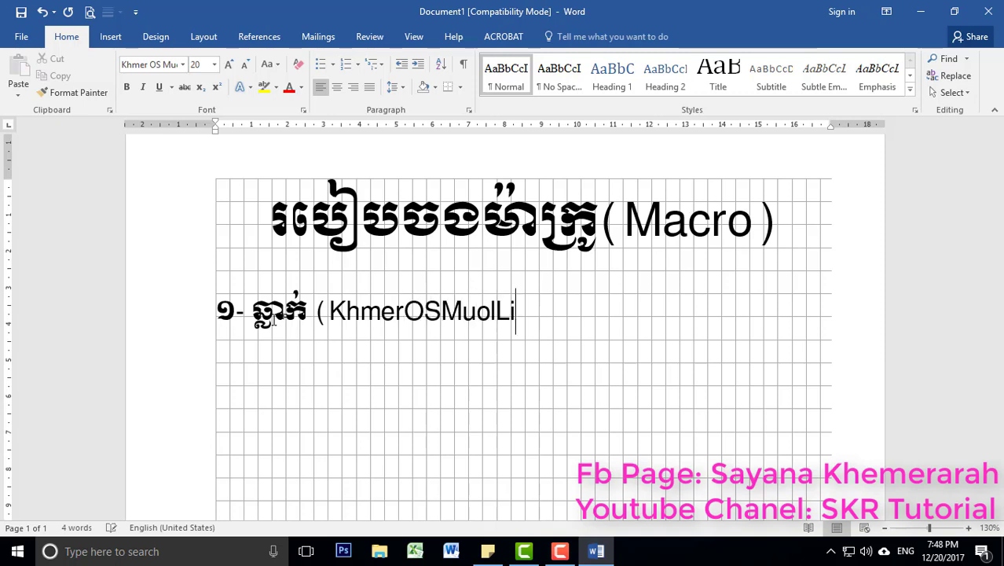
text(ght ) )
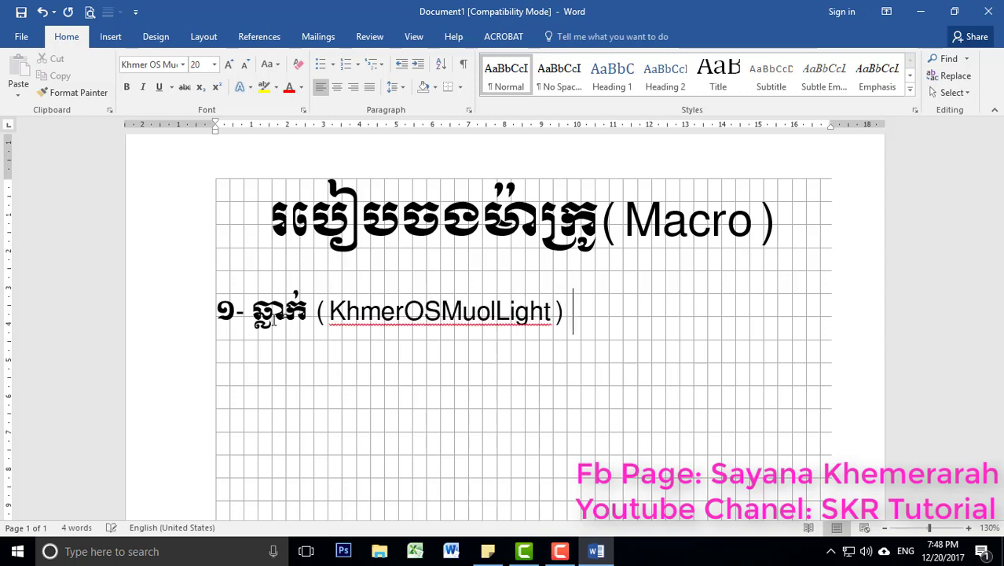
text(12)
key(Tab)
text(=>)
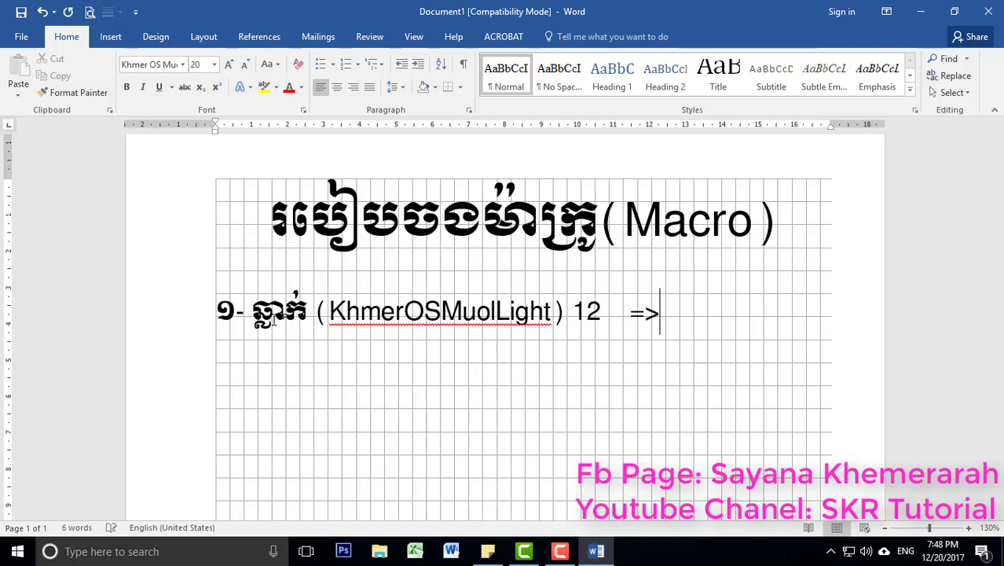
text( Ctrl)
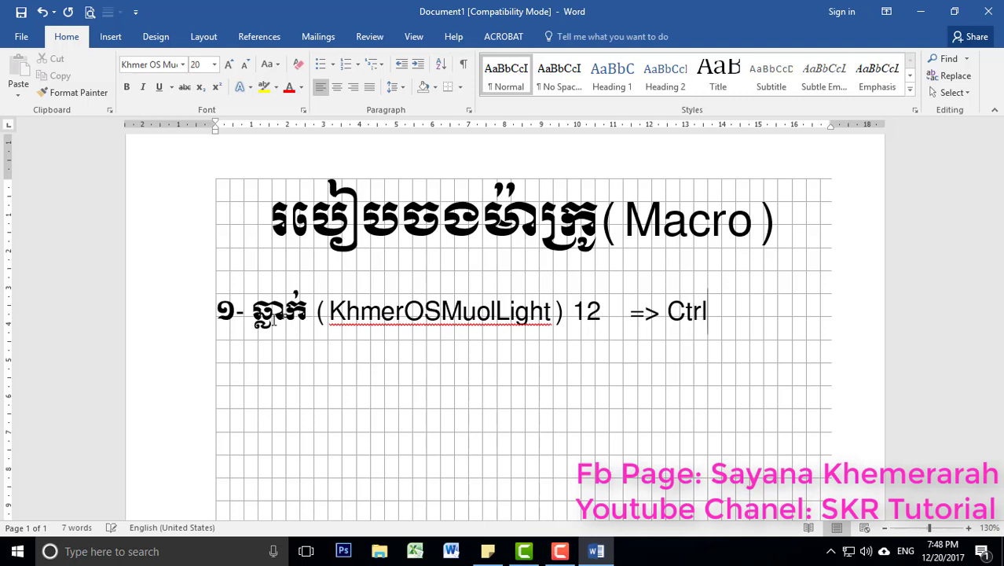
text(+1)
key(Return)
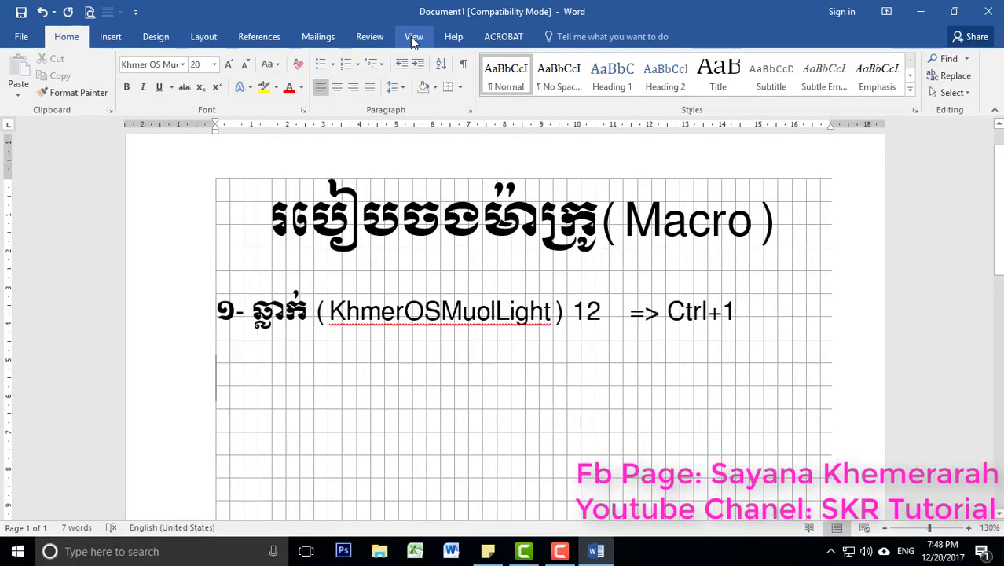
Start recording a new macro from View > Macros.
click(415, 37)
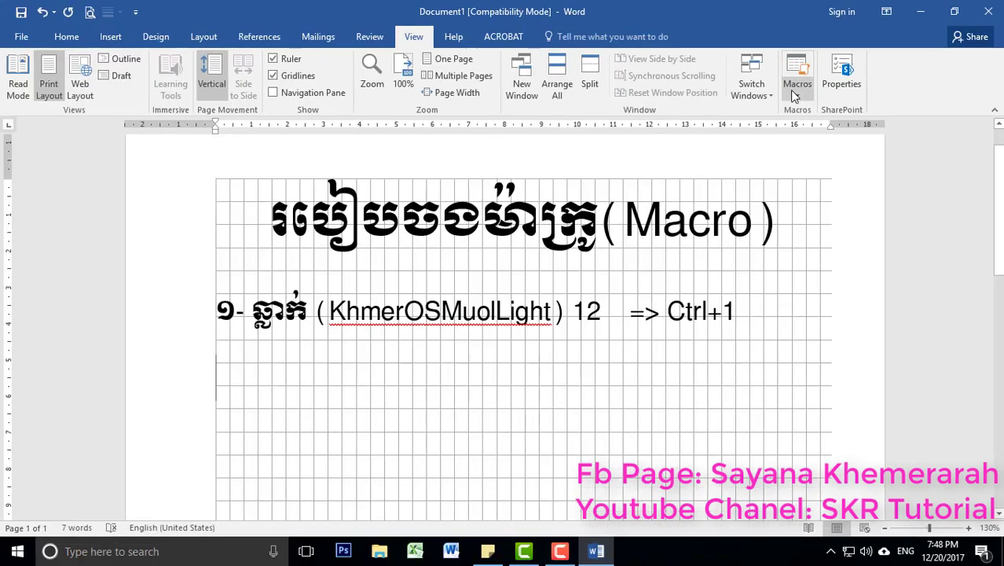
click(793, 95)
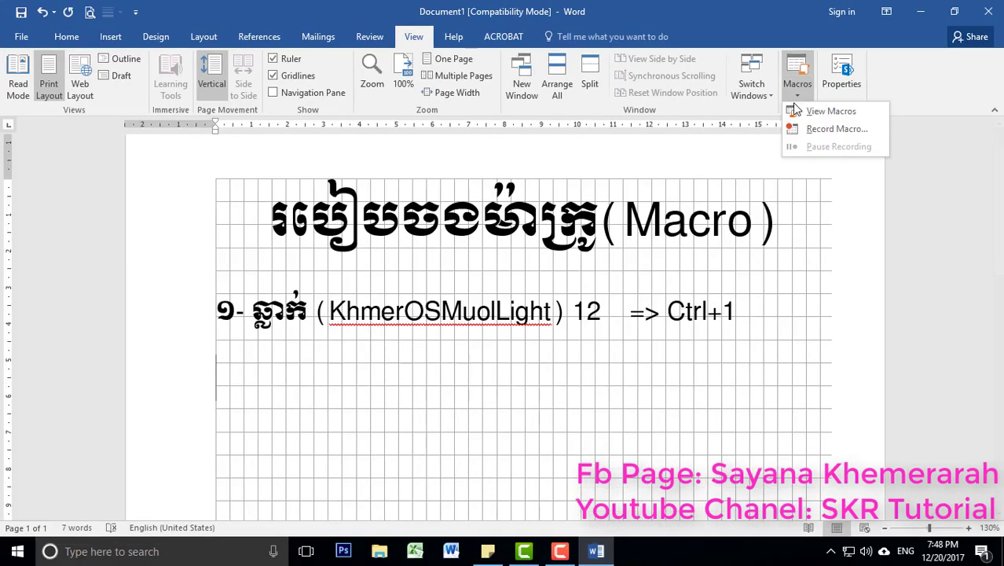
click(851, 132)
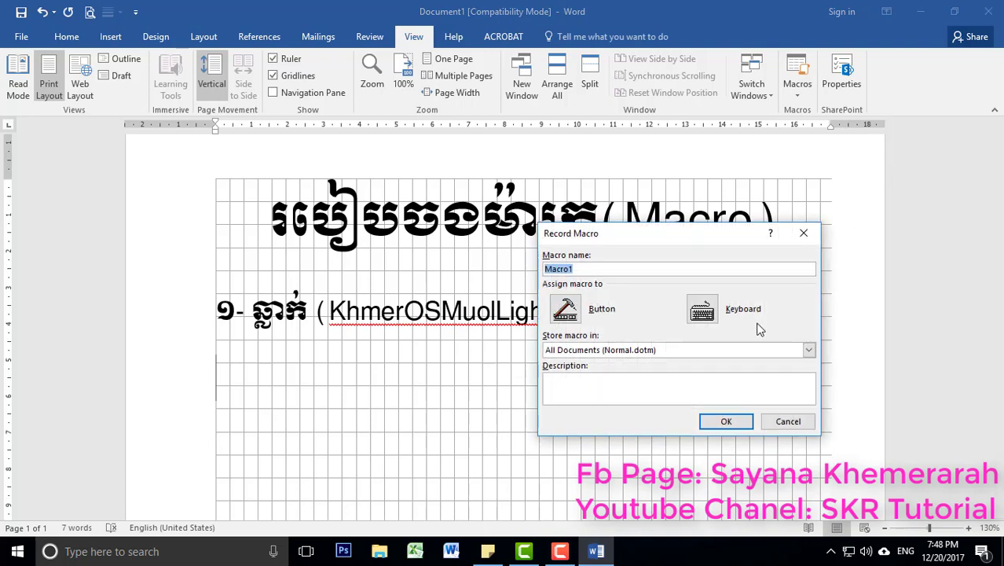
Rename the macro from Macro1 to KhmerOSMuolLight, stored in All Documents (Normal.dotm).
click(583, 268)
drag(596, 267, 540, 267)
drag(617, 242, 662, 194)
click(626, 222)
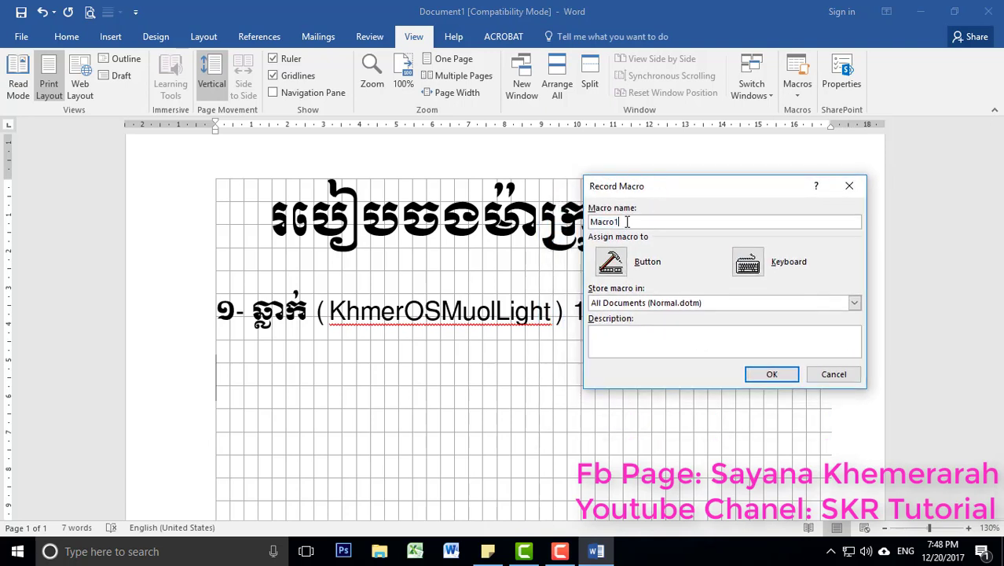
double_click(629, 222)
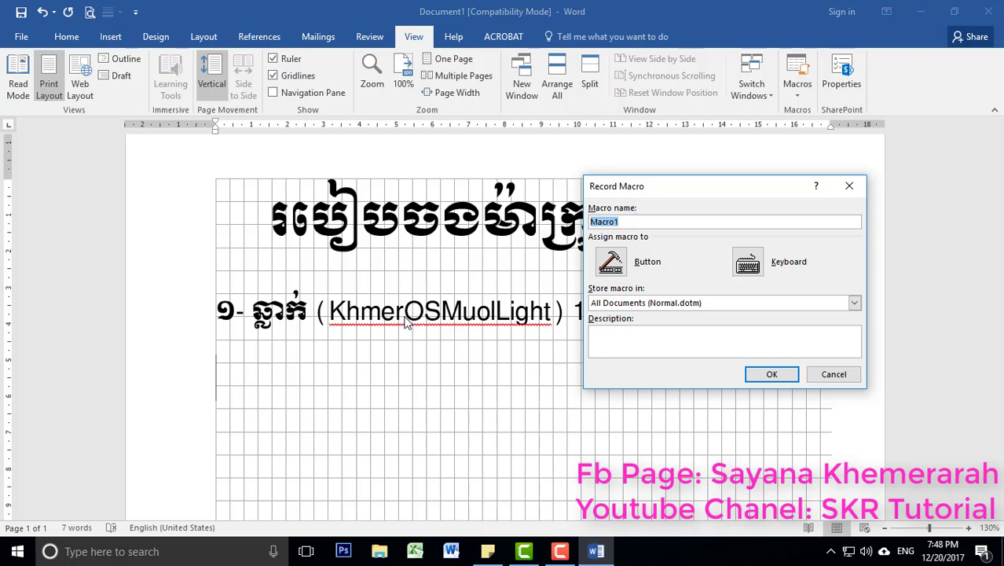
click(624, 222)
double_click(640, 222)
text(KhmerOSMu)
text(olLight)
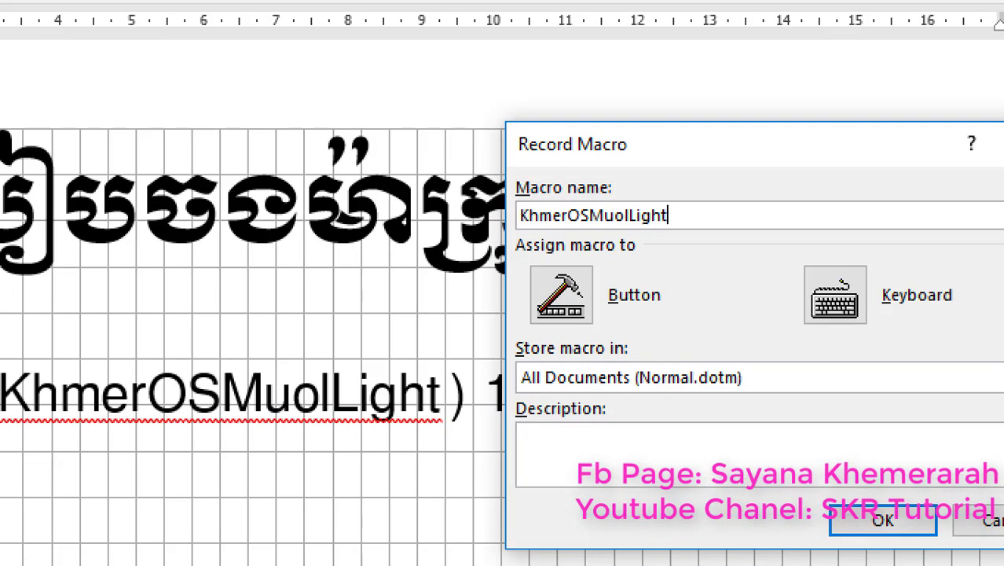
drag(704, 236, 691, 238)
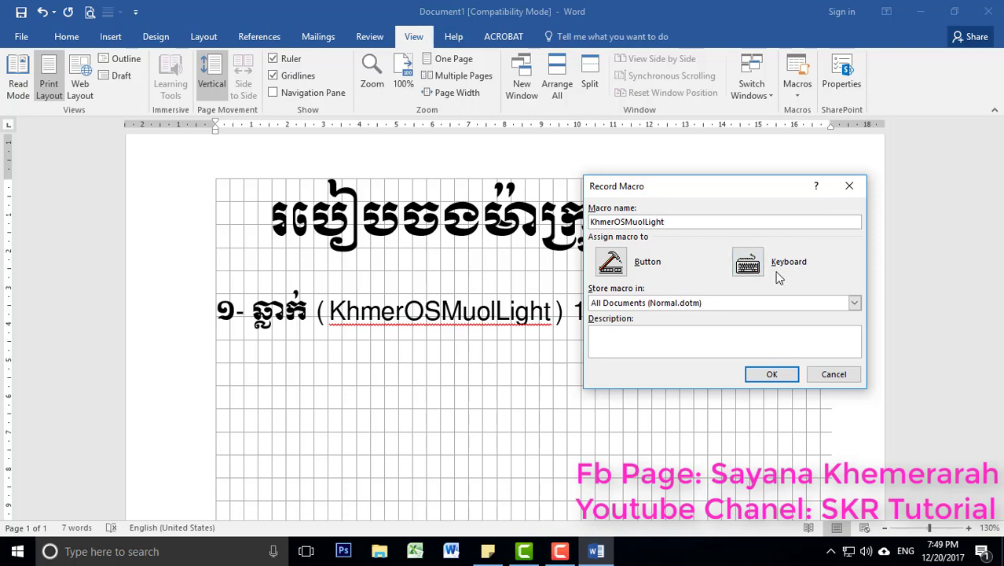
Assign Ctrl+1 as the KhmerOSMuolLight macro's keyboard shortcut and close the window.
click(750, 265)
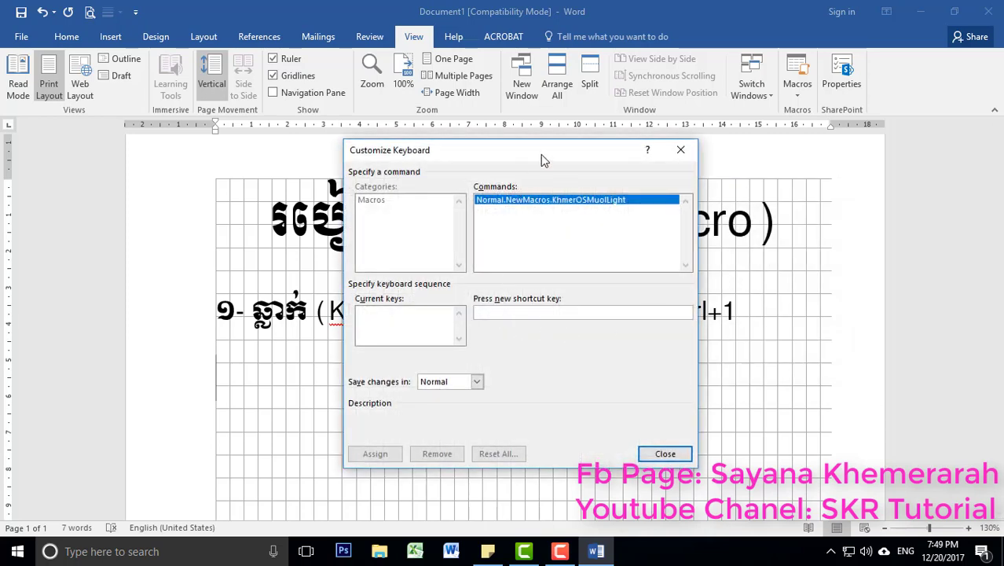
drag(540, 154, 348, 159)
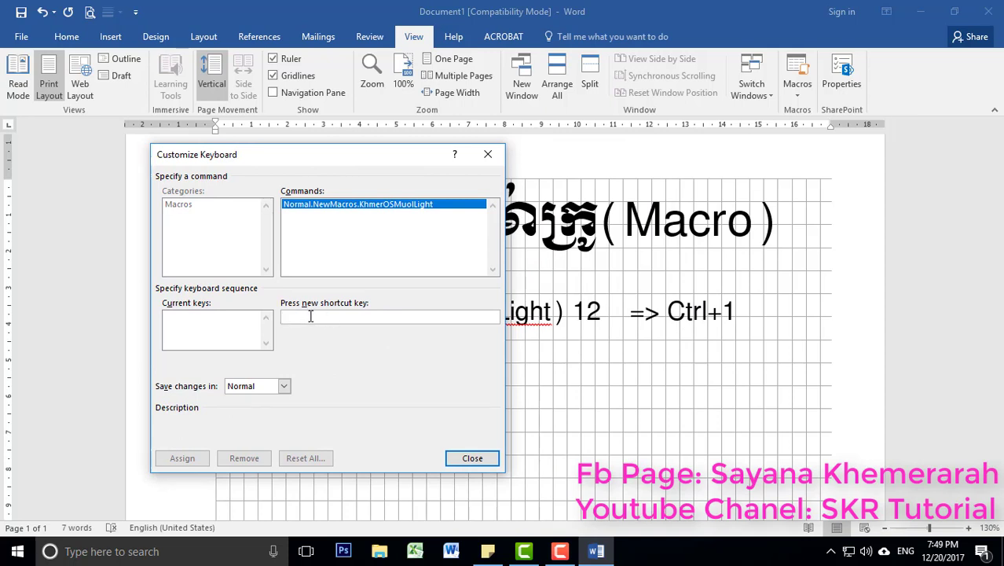
key(ctrl+1)
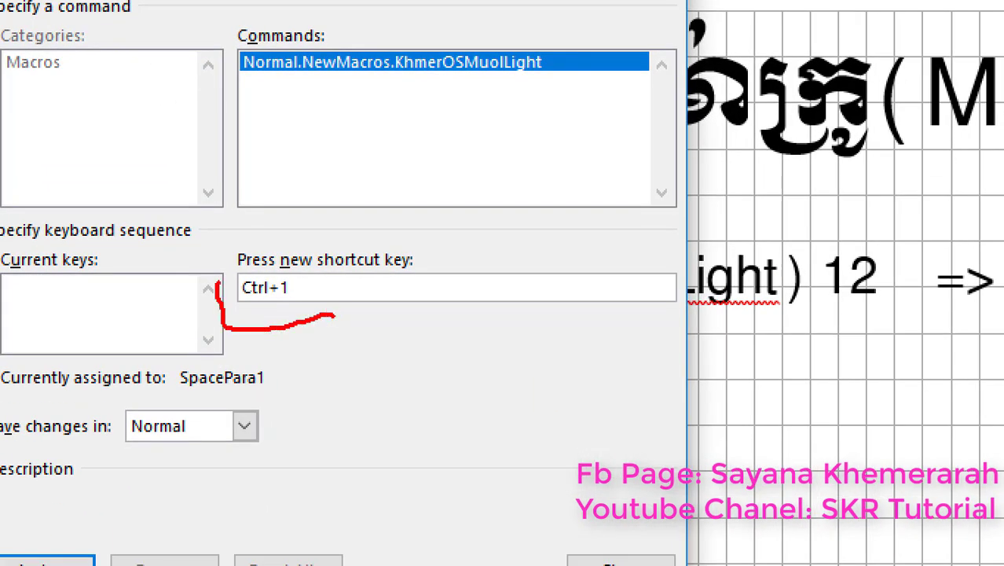
drag(332, 315, 308, 311)
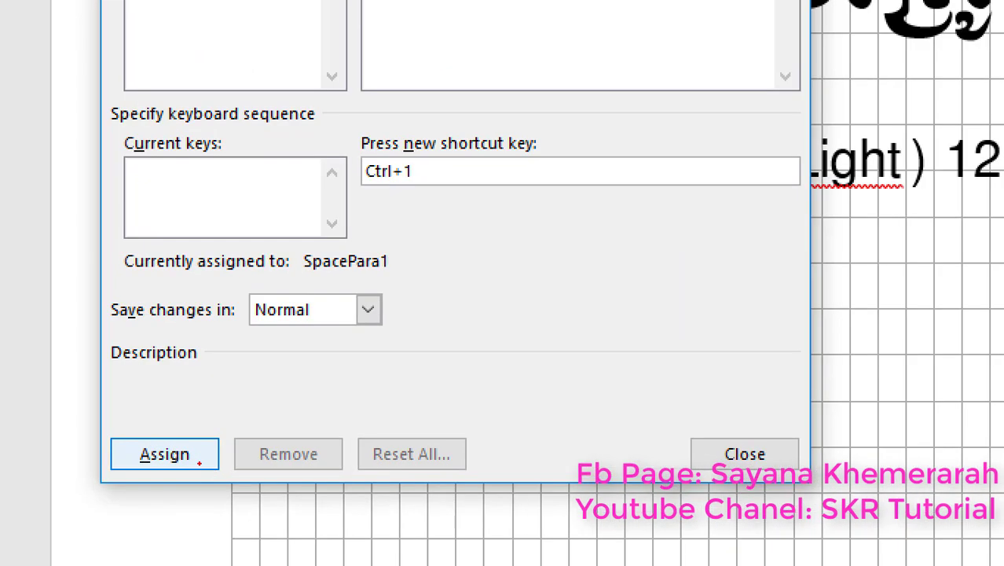
drag(208, 469, 192, 439)
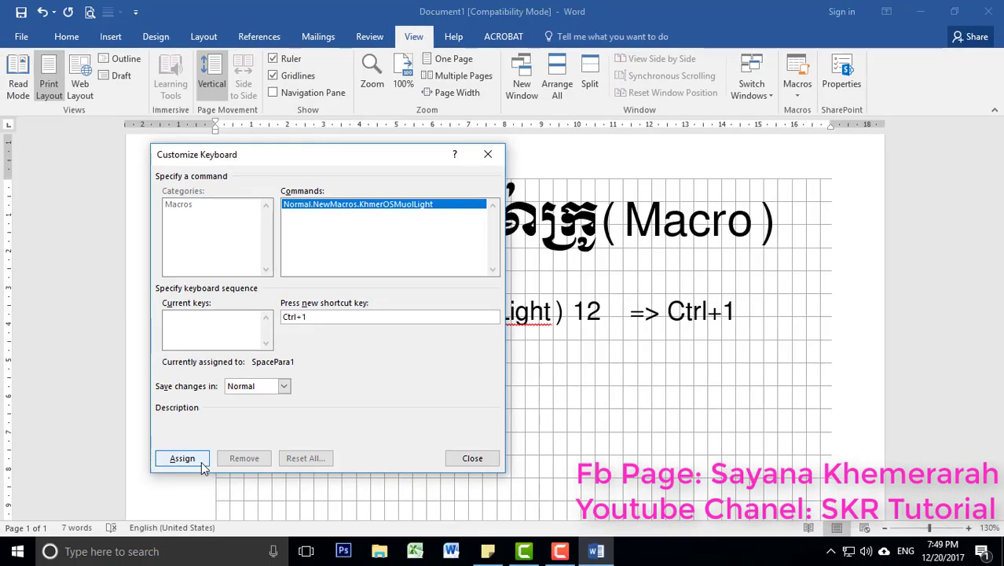
click(183, 458)
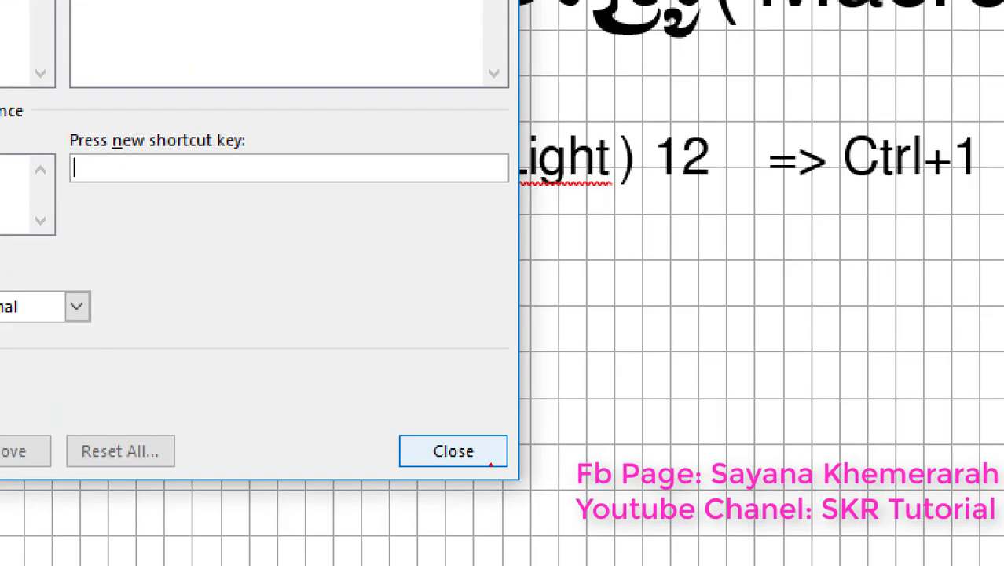
drag(464, 473, 500, 468)
drag(435, 481, 505, 431)
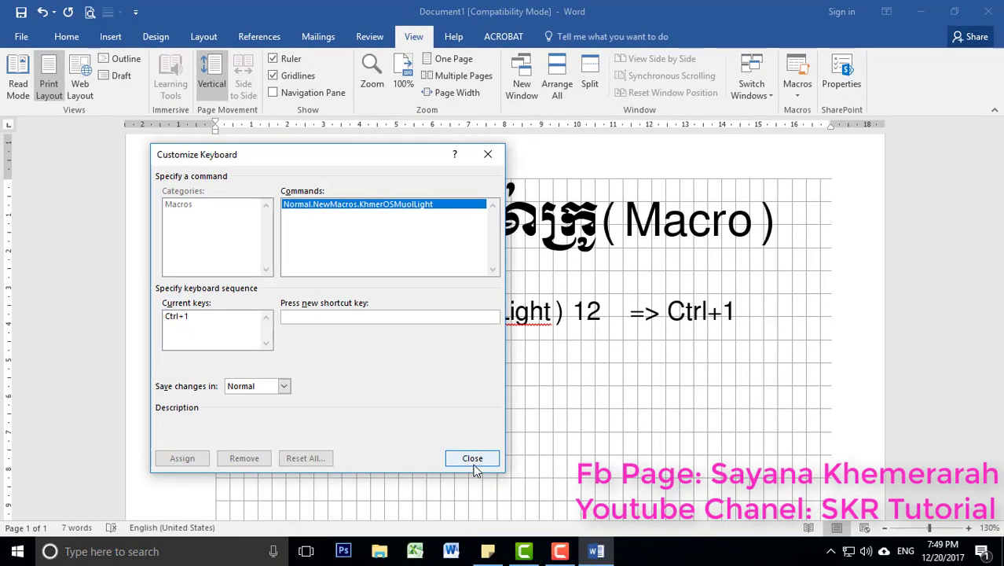
click(472, 395)
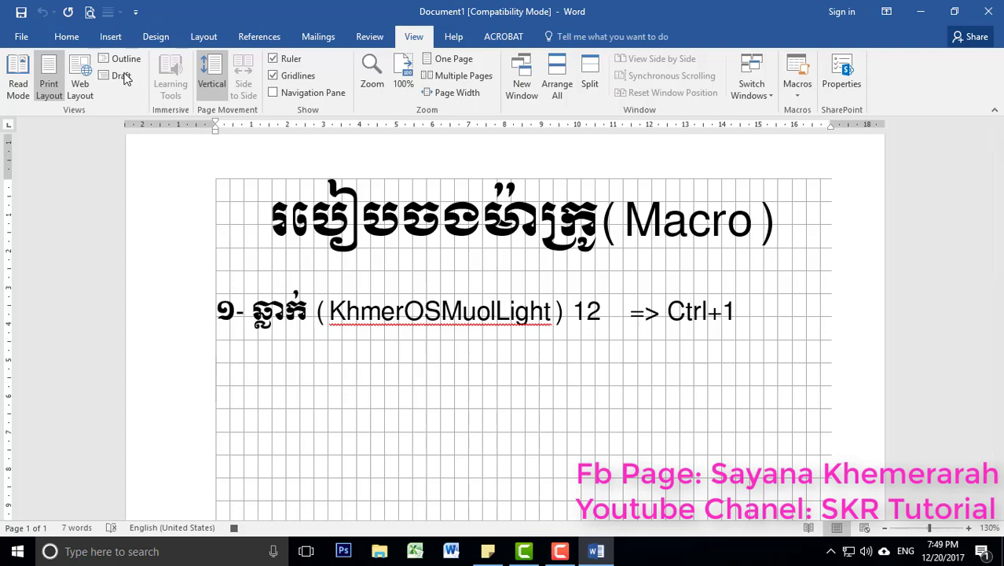
Open the Font dialog from the Home tab and keep Khmer OS Muol Light as the font.
click(67, 37)
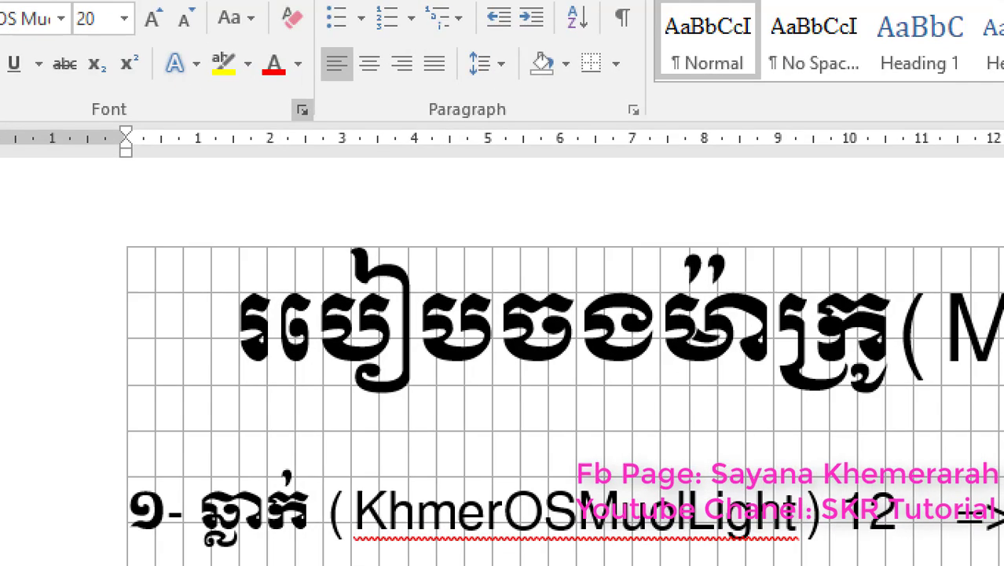
mouse_move(312, 106)
mouse_down()
mouse_move(329, 127)
mouse_move(264, 118)
mouse_move(318, 88)
mouse_move(324, 126)
mouse_up()
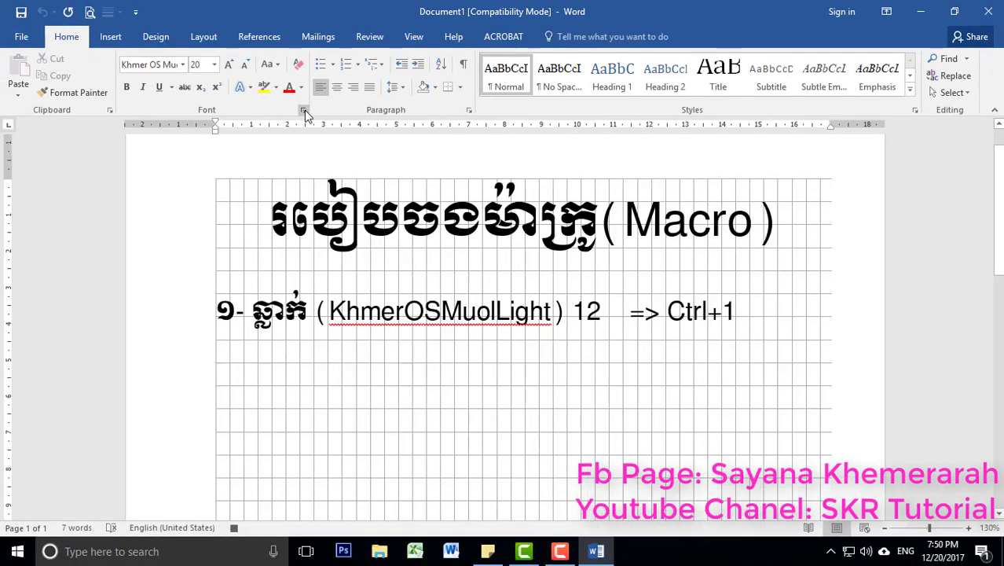
click(304, 110)
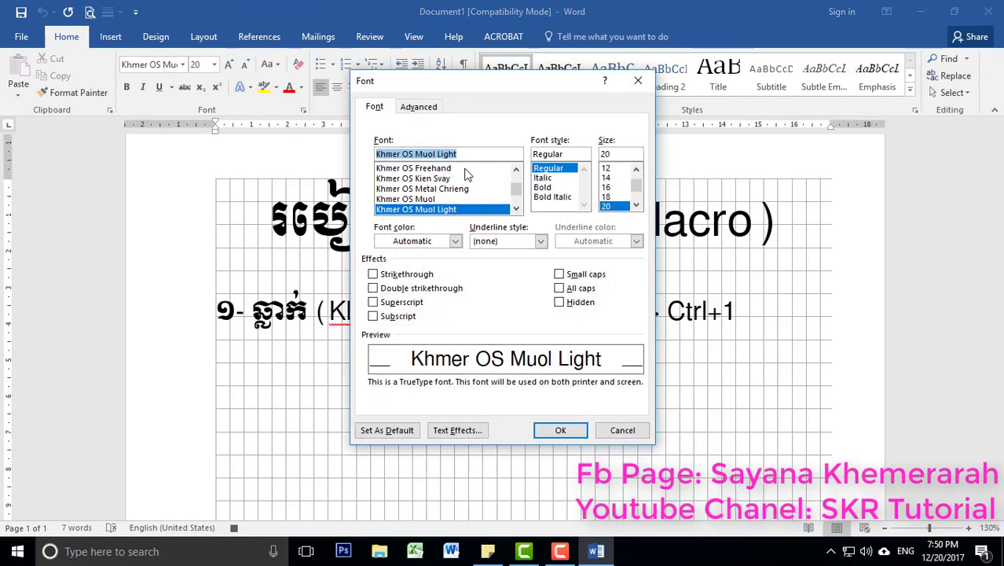
mouse_move(516, 189)
mouse_down()
mouse_move(523, 196)
mouse_move(516, 180)
mouse_up()
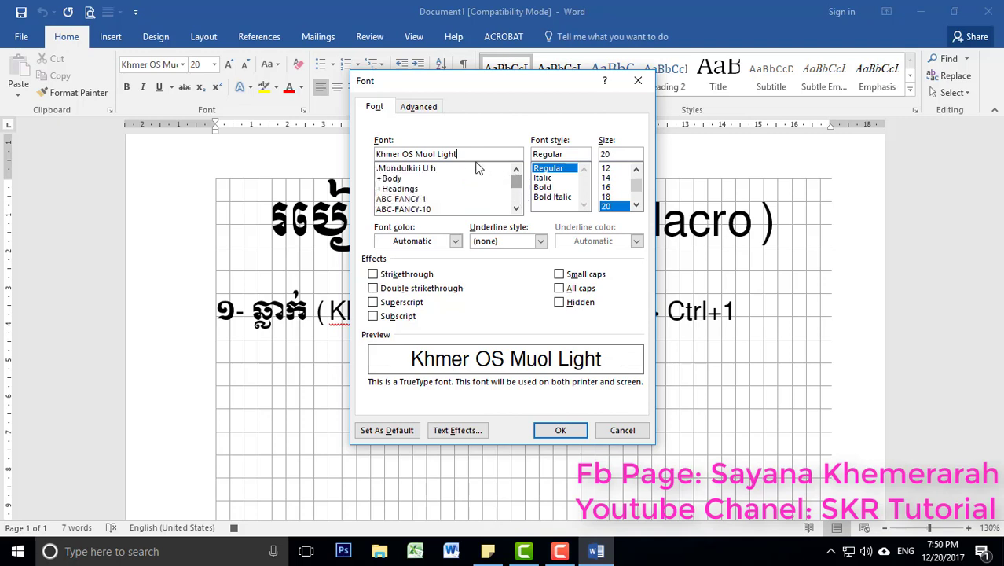
drag(468, 153, 378, 153)
click(461, 154)
drag(470, 154, 377, 149)
click(414, 154)
Set Regular style at size 12 and apply the font settings.
drag(637, 190, 637, 183)
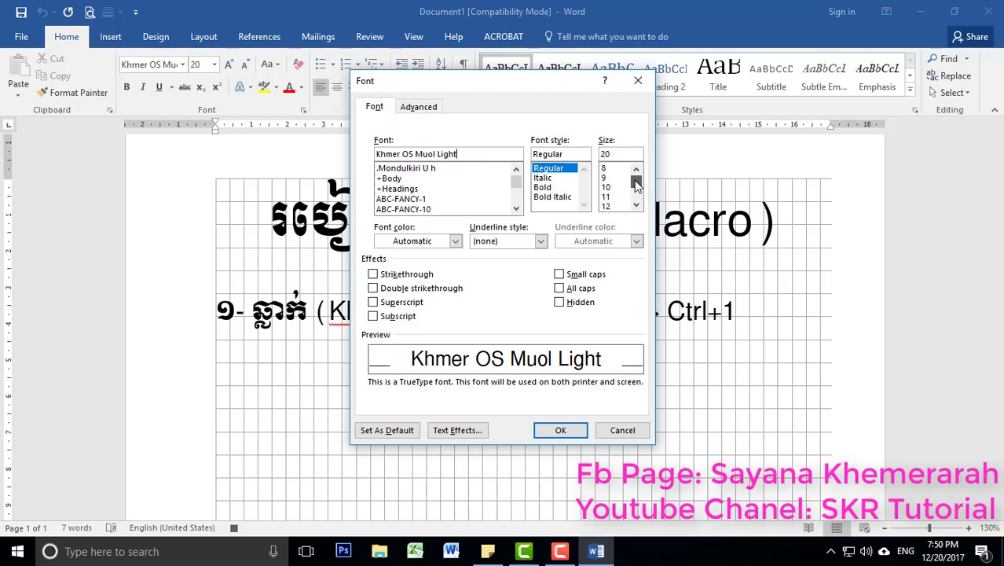
click(606, 205)
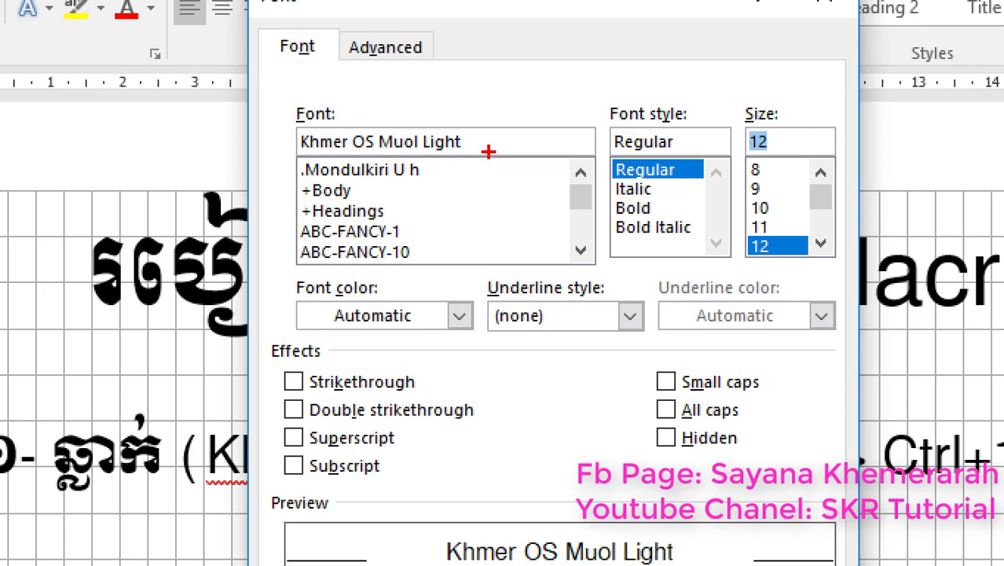
drag(472, 160, 364, 168)
mouse_move(274, 168)
mouse_down()
mouse_move(446, 110)
mouse_move(490, 151)
mouse_up()
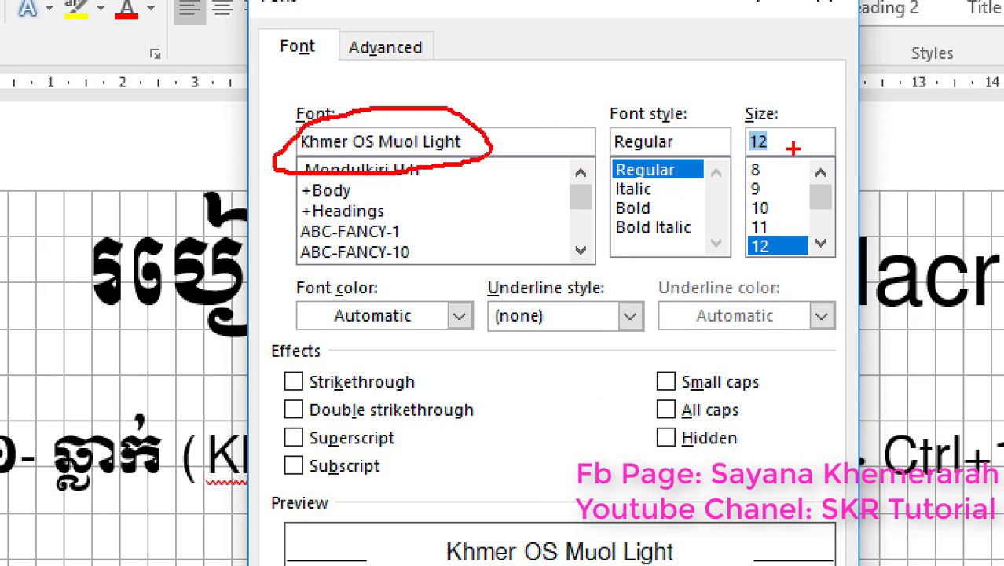
mouse_move(695, 158)
mouse_down()
mouse_move(590, 167)
mouse_move(683, 126)
mouse_move(694, 146)
mouse_up()
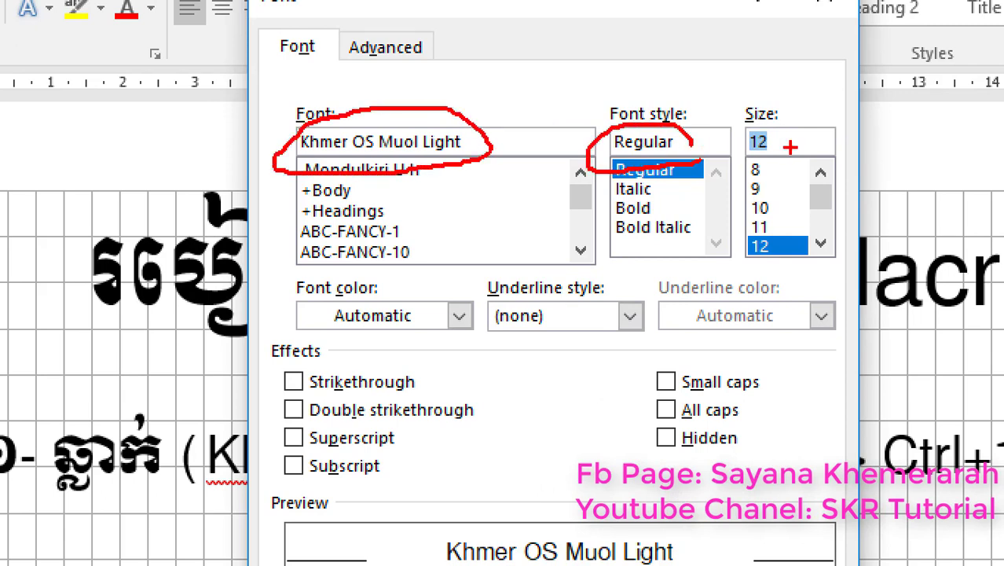
mouse_move(818, 155)
mouse_down()
mouse_move(751, 167)
mouse_move(778, 110)
mouse_move(800, 149)
mouse_up()
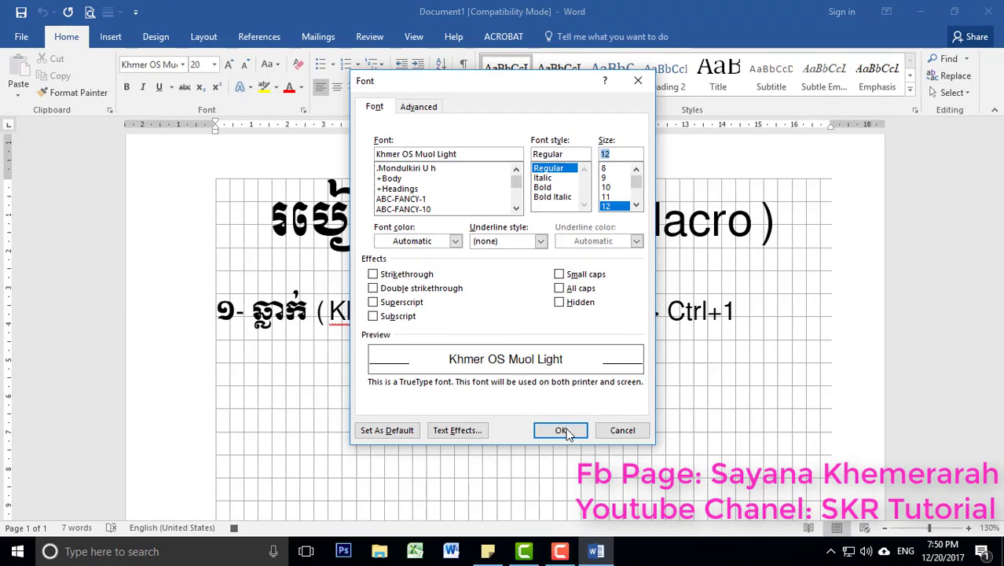
click(561, 432)
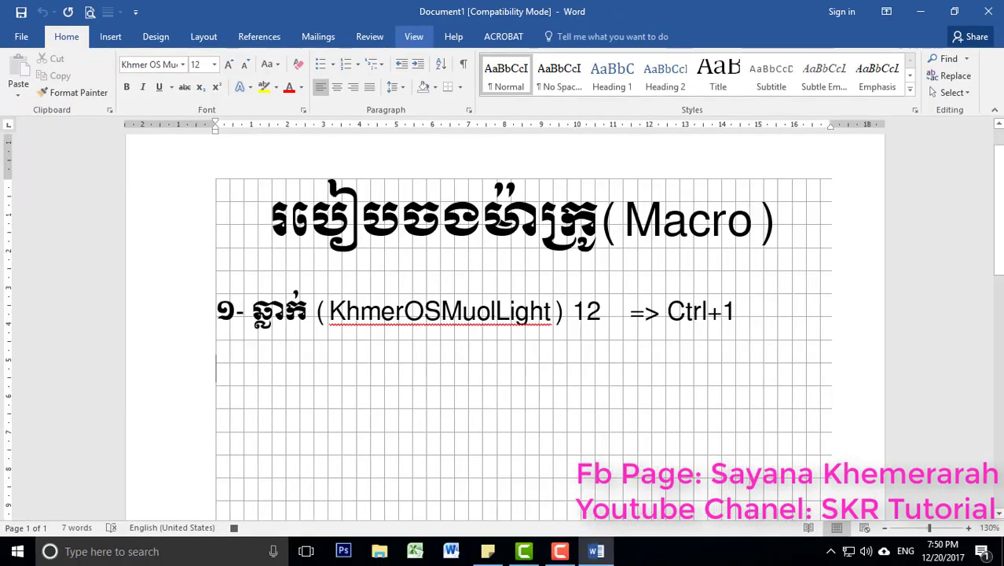
Stop recording the KhmerOSMuolLight macro via View > Macros.
click(413, 36)
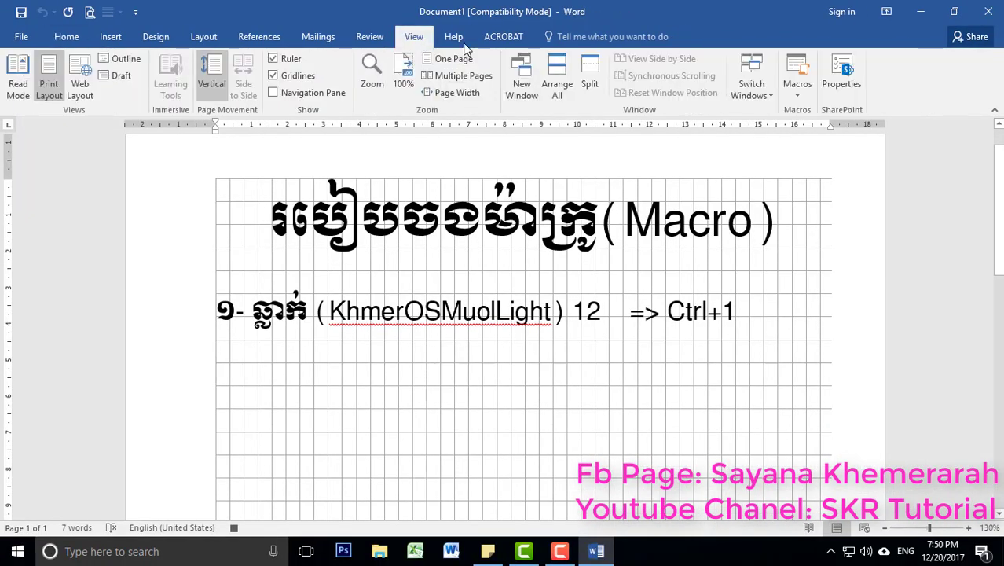
click(800, 96)
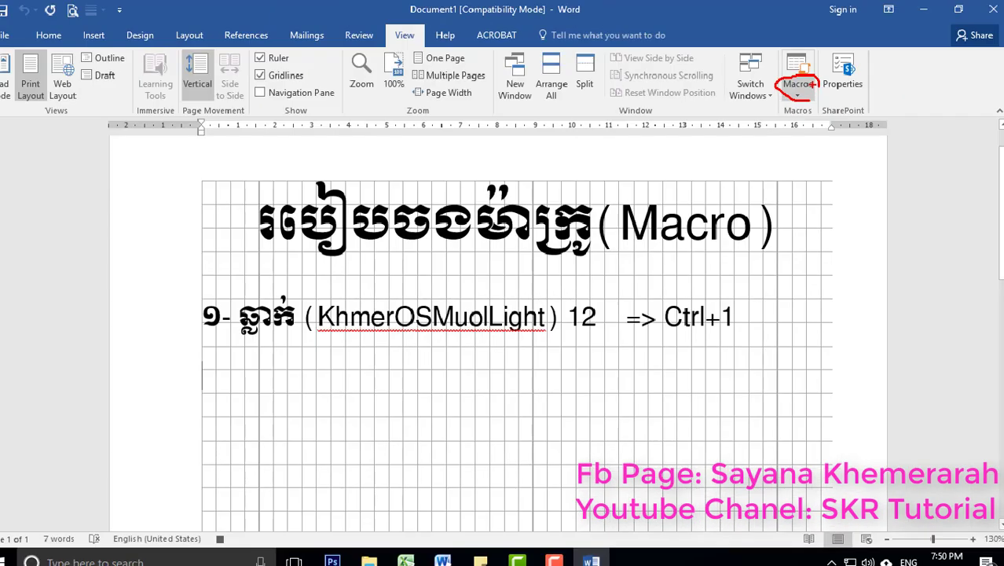
click(798, 94)
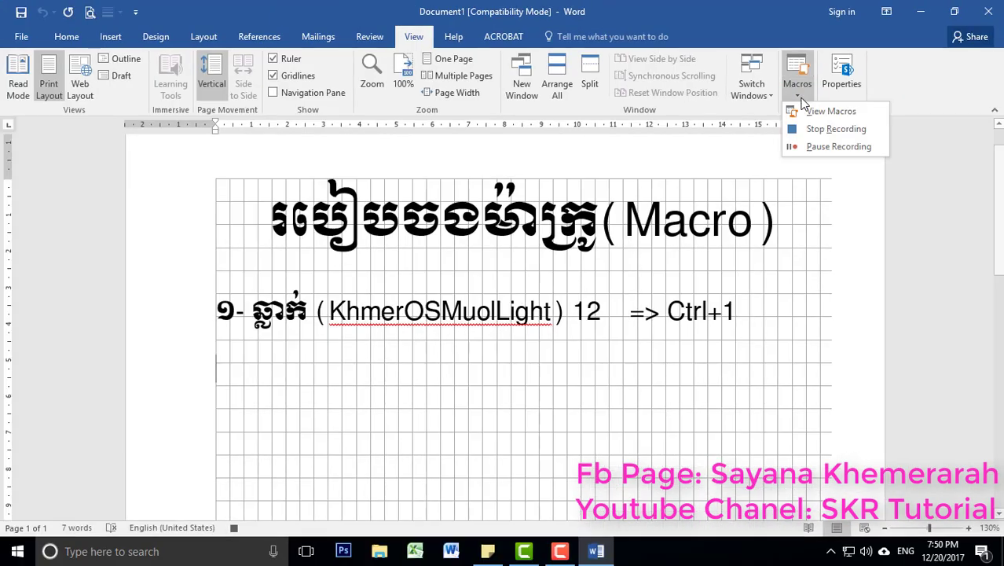
click(849, 135)
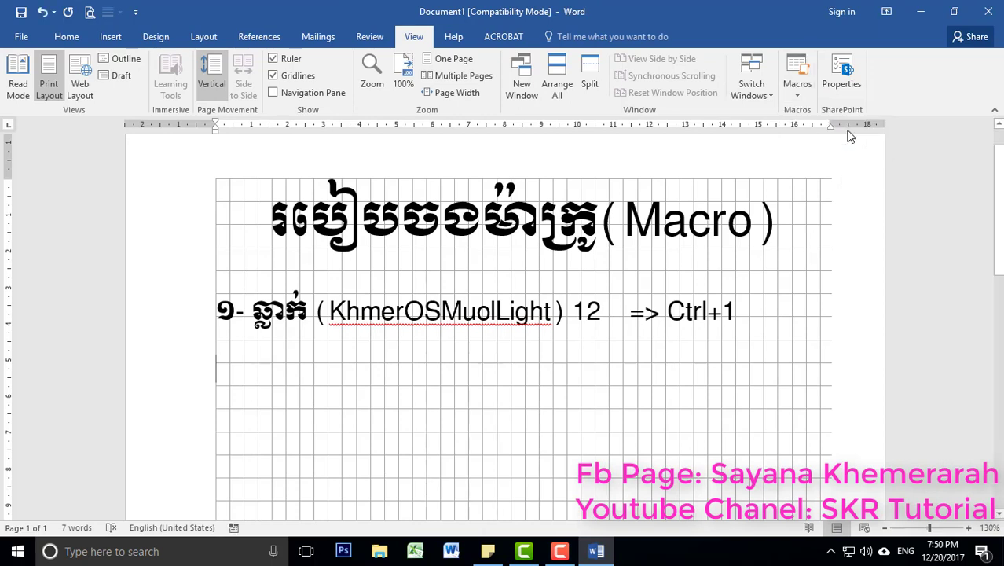
Place the cursor at the end of the Ctrl+1 line.
click(552, 344)
click(749, 312)
drag(749, 312, 224, 314)
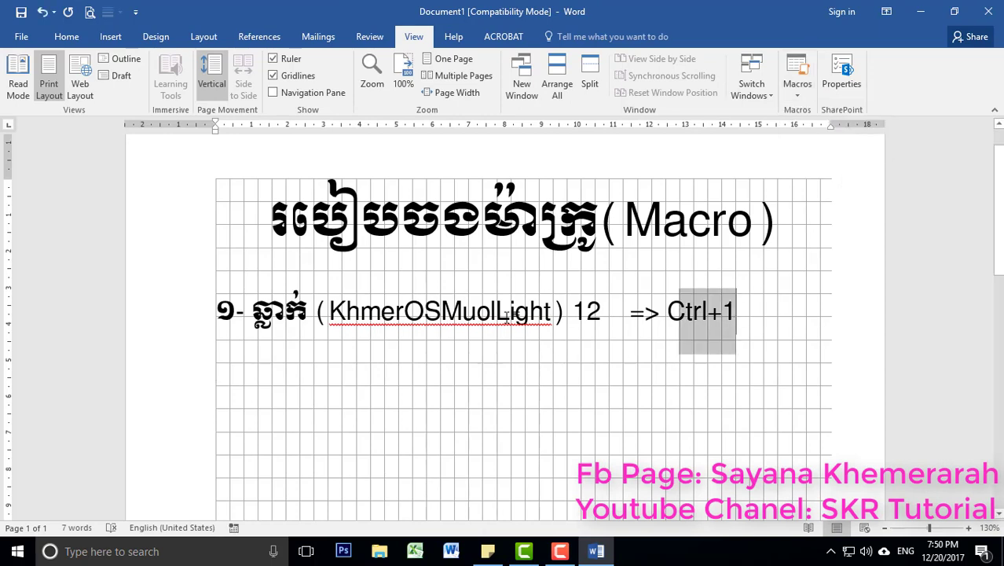
click(309, 314)
drag(343, 327, 613, 327)
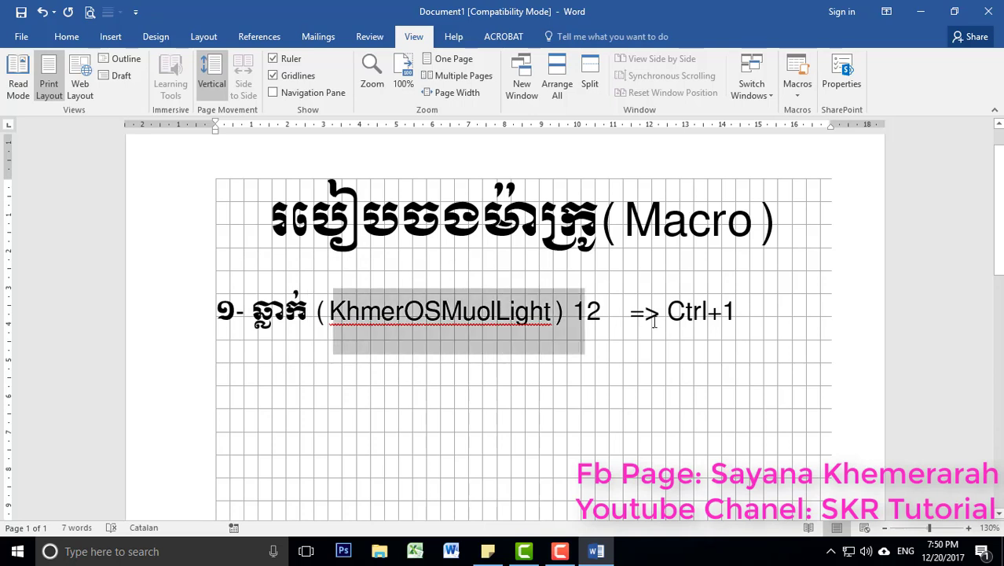
click(463, 315)
click(743, 313)
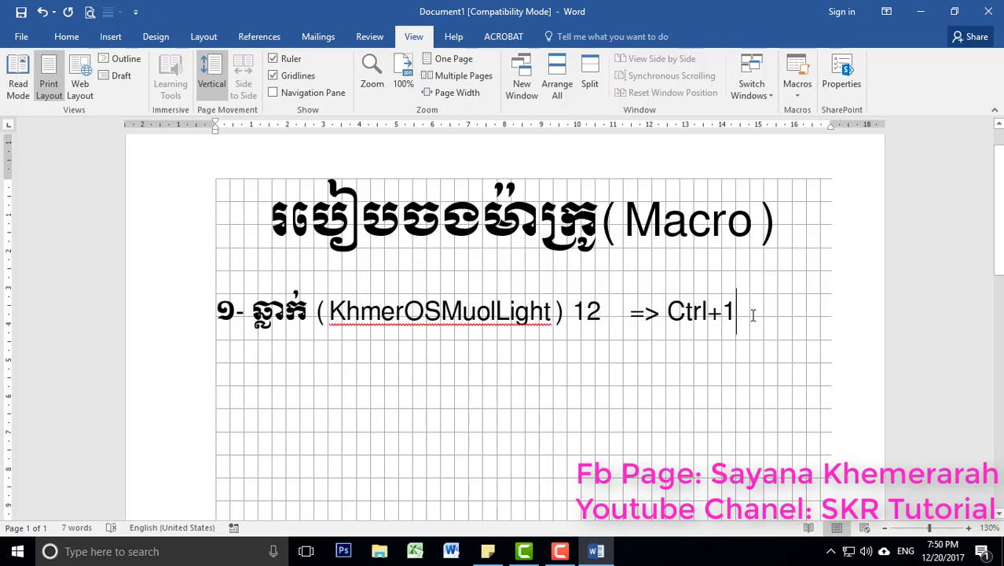
Start a new line and type '២- ធម្មតា' in Khmer.
key(Return)
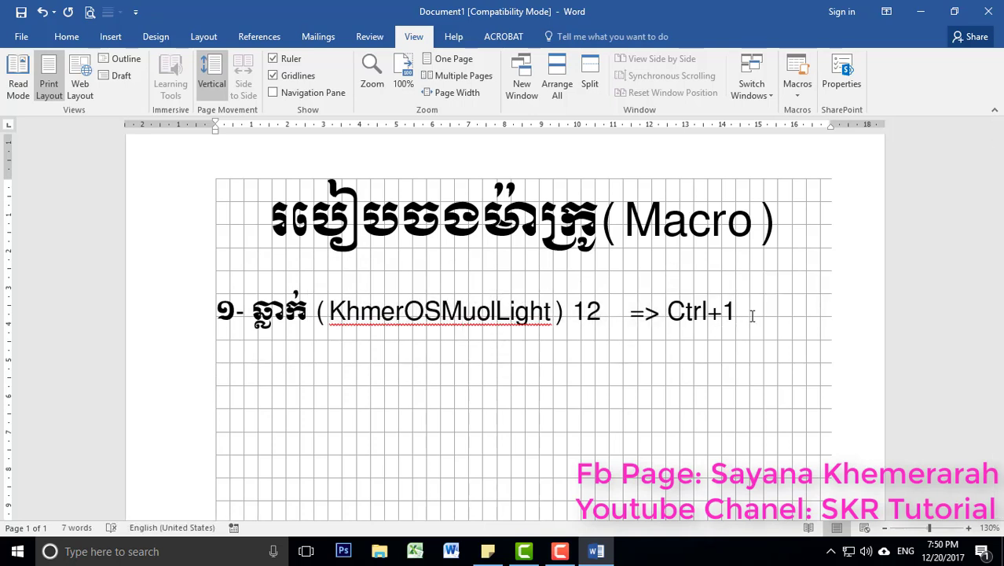
key(alt+shift)
text(២-)
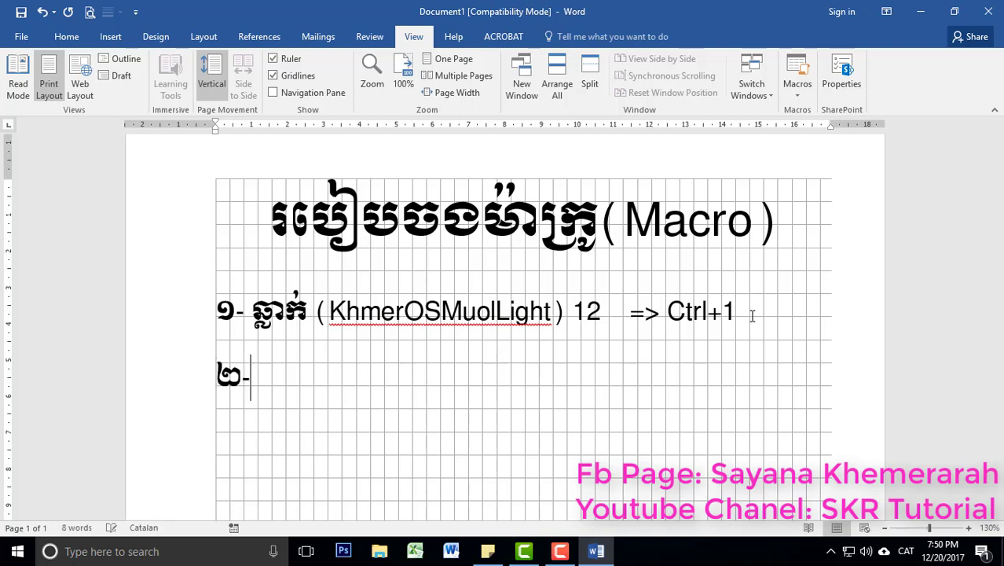
key(alt+shift)
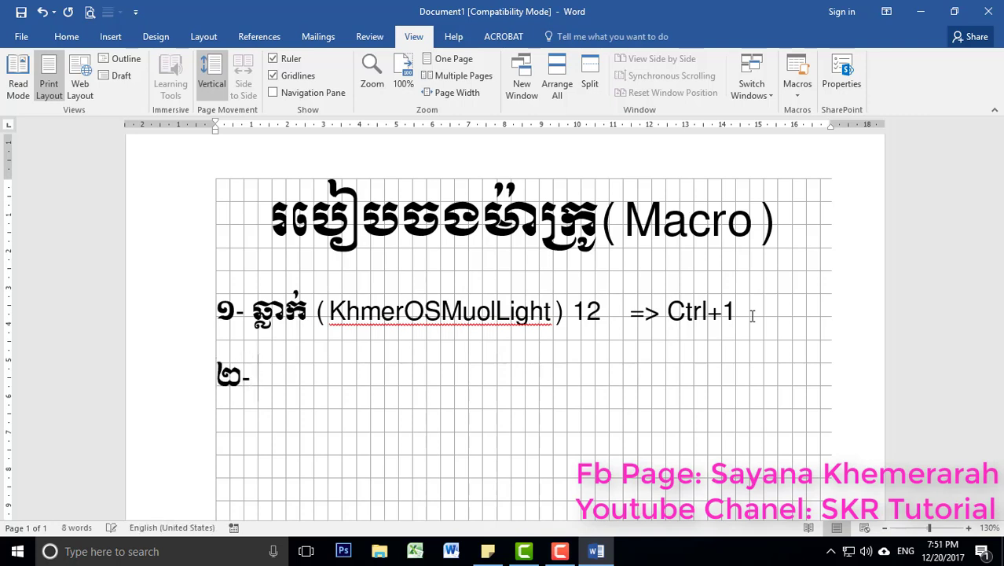
key(alt+shift)
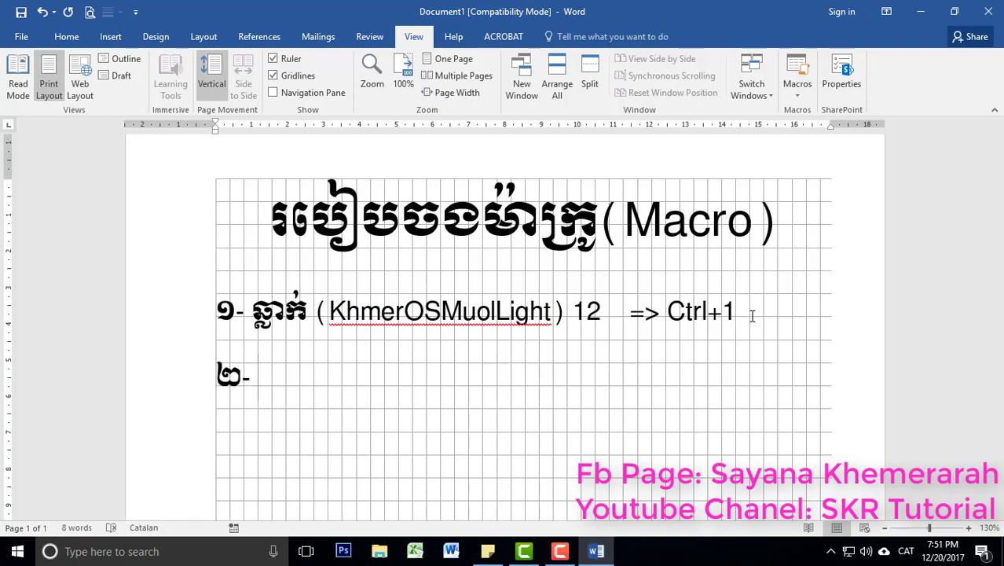
text( ធម្ម)
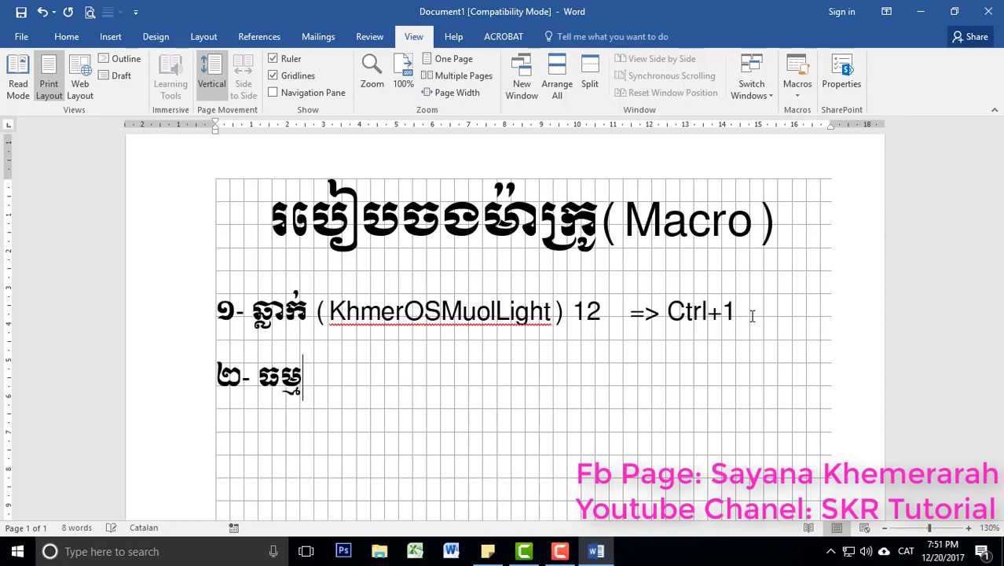
text(តា)
Add '(KhmerOsSiemReap) 12 => Ctrl+2' to the line and select the whole line.
key(alt+shift)
text(()
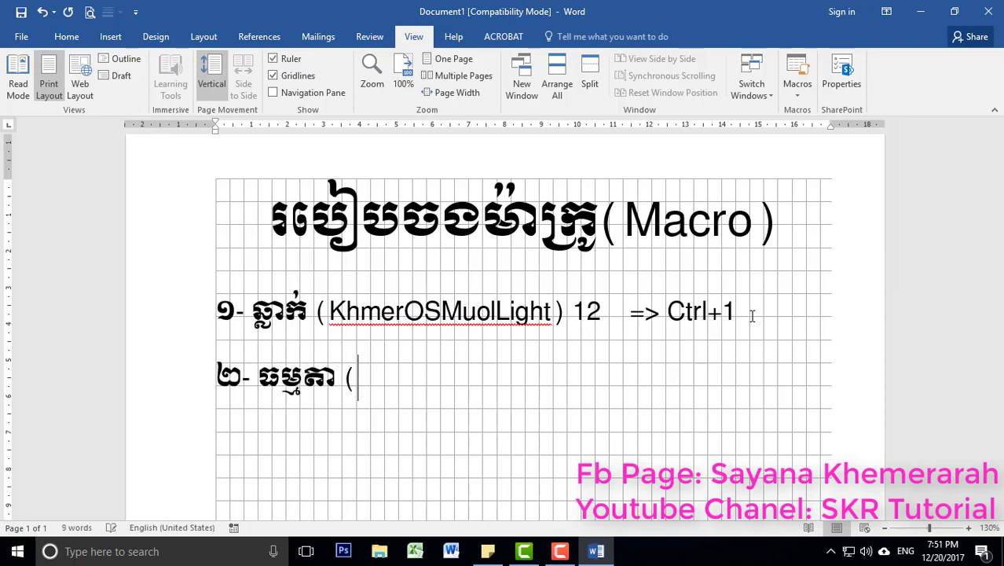
text(Khmer)
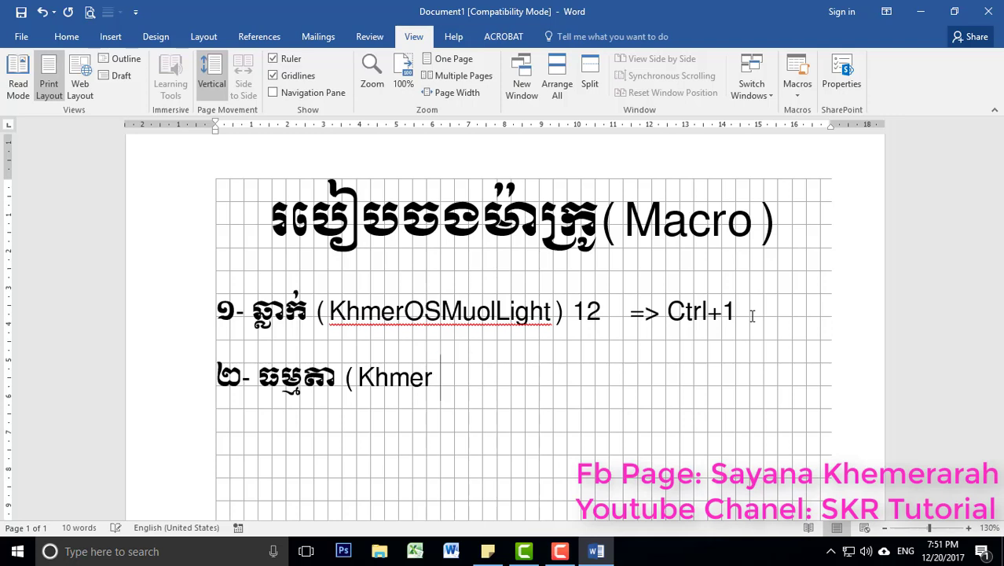
text(OSS)
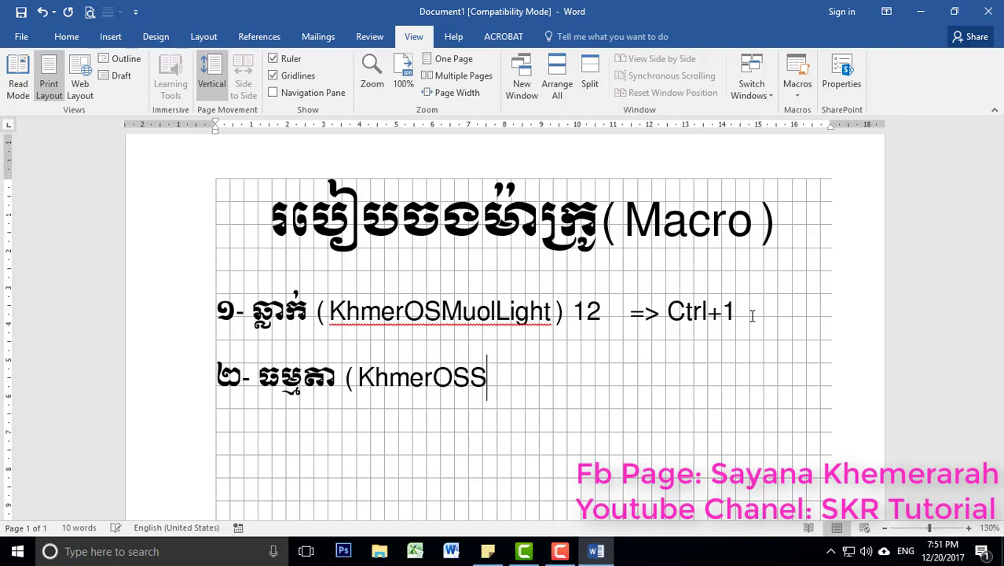
key(BackSpace)
key(BackSpace)
text(sS)
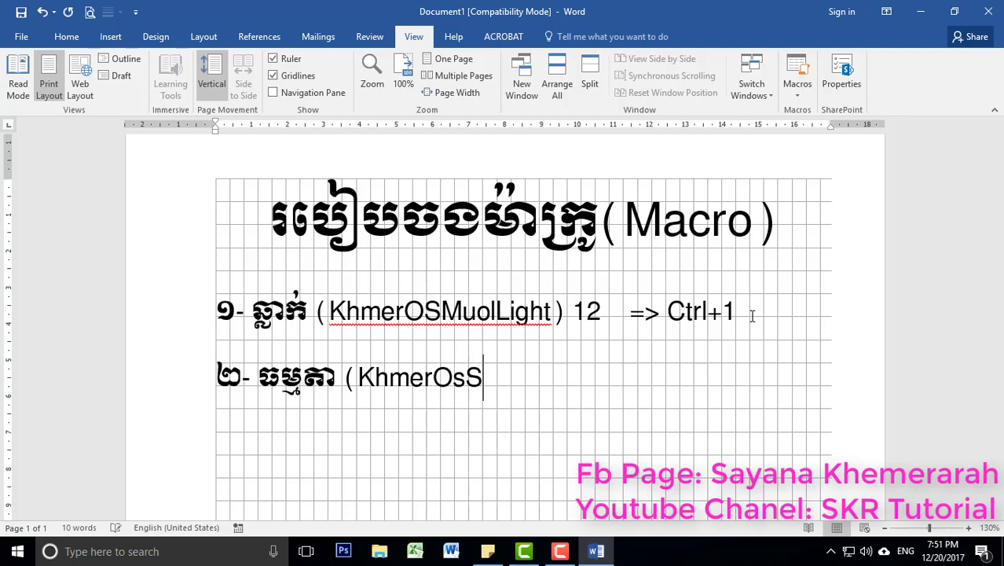
text(iemR)
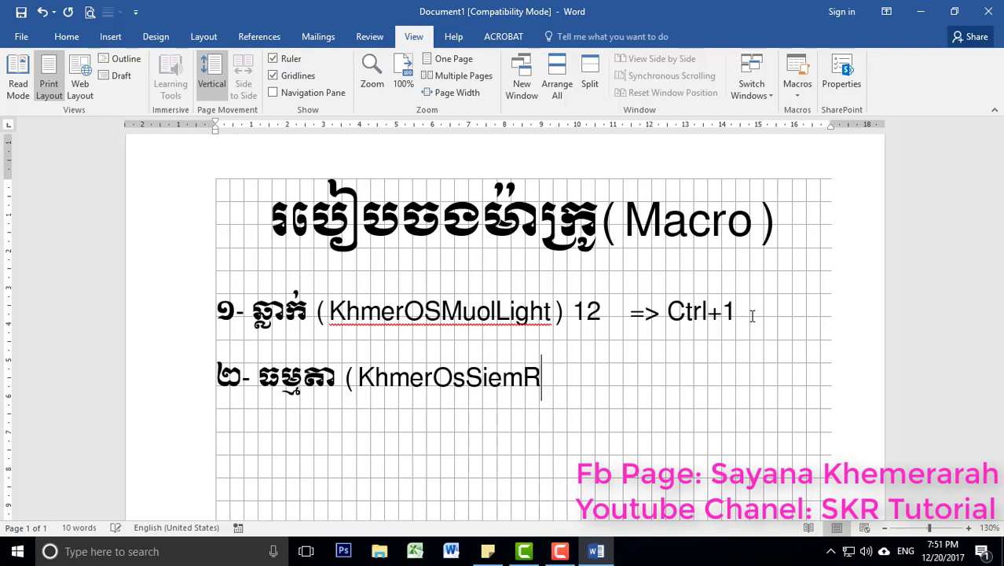
text(eap)
key(End)
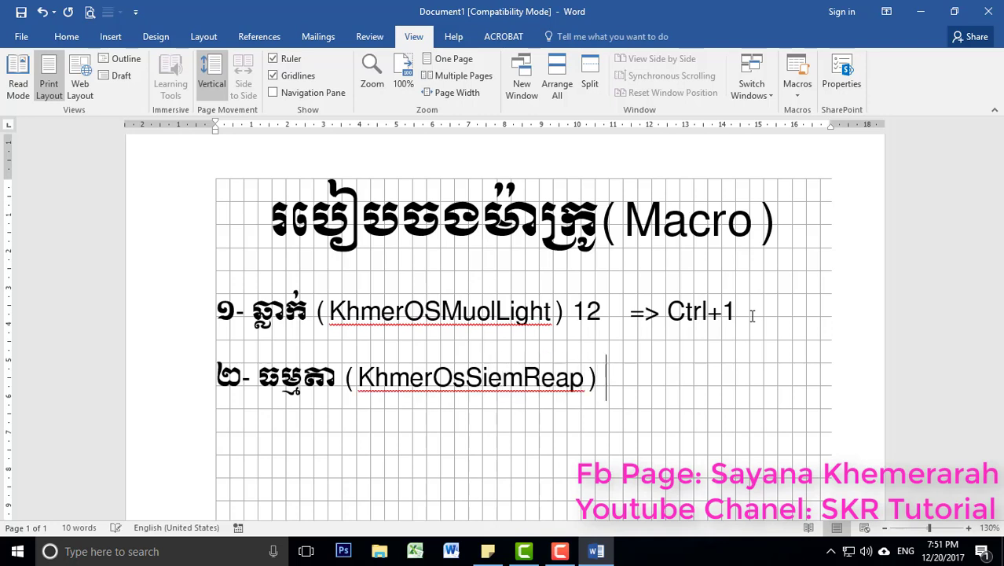
text(12)
key(Tab)
text(=> )
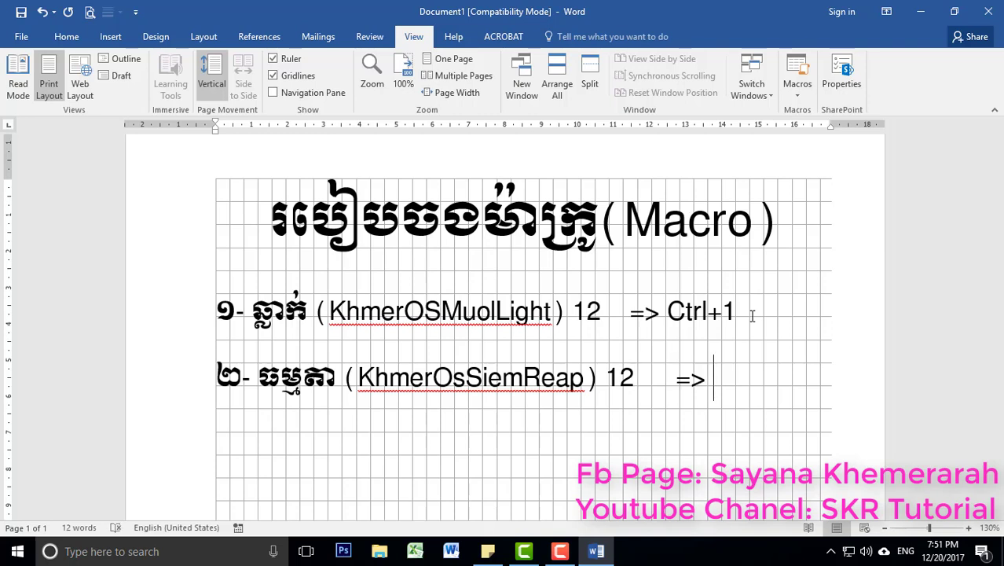
text(Ctrl)
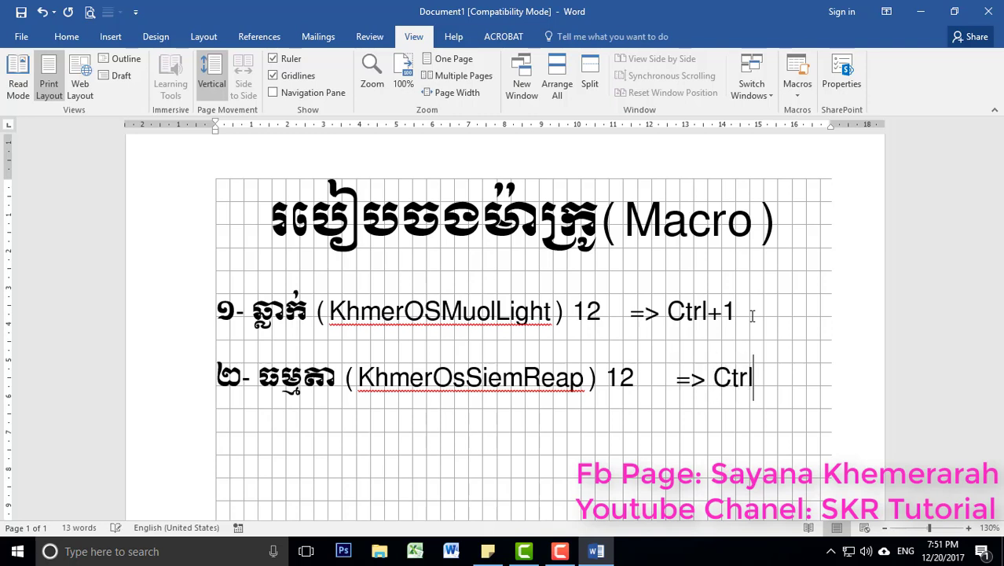
text(+2)
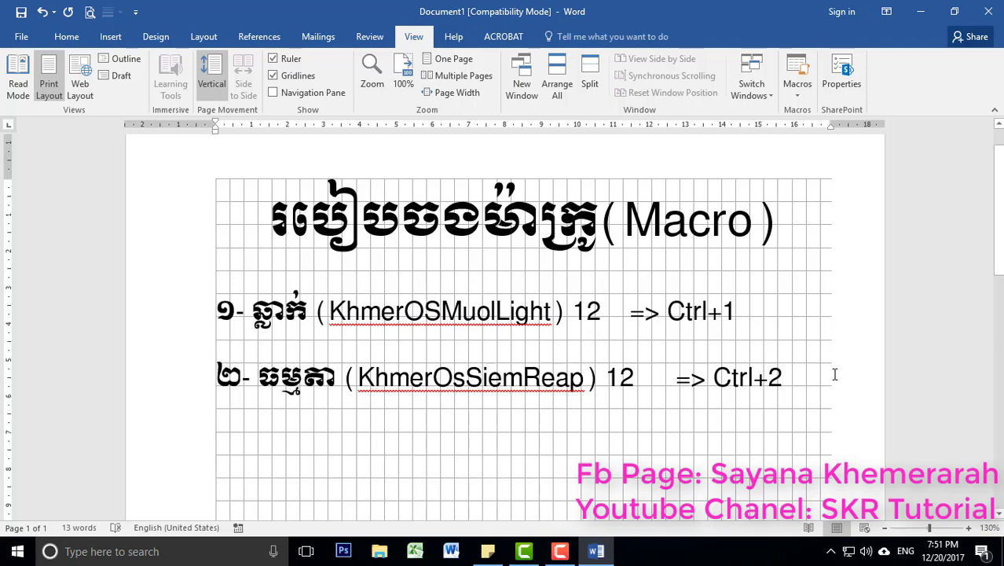
drag(833, 374, 194, 378)
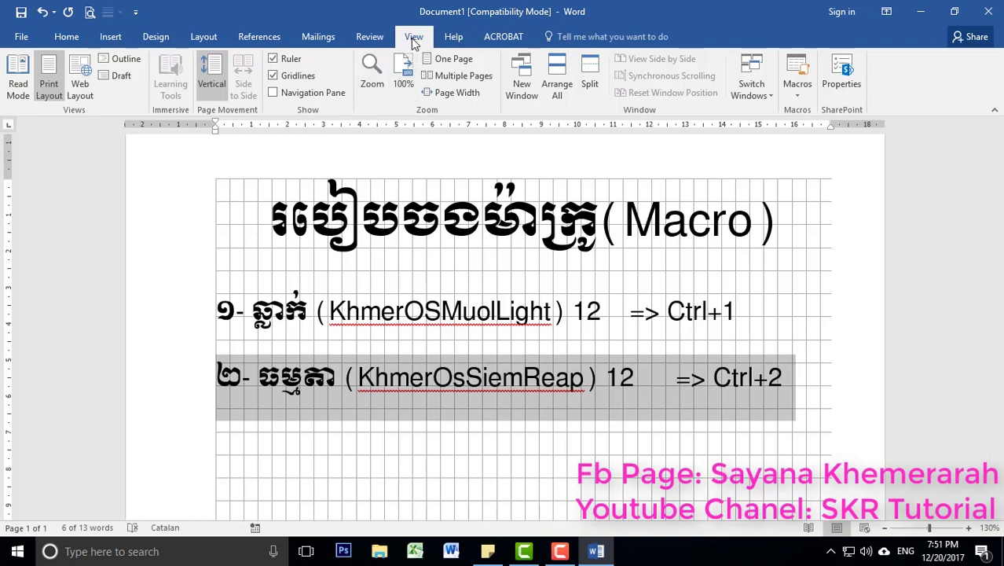
Record a new macro named KhmerOsSiemReap and go to its keyboard shortcut settings.
click(797, 92)
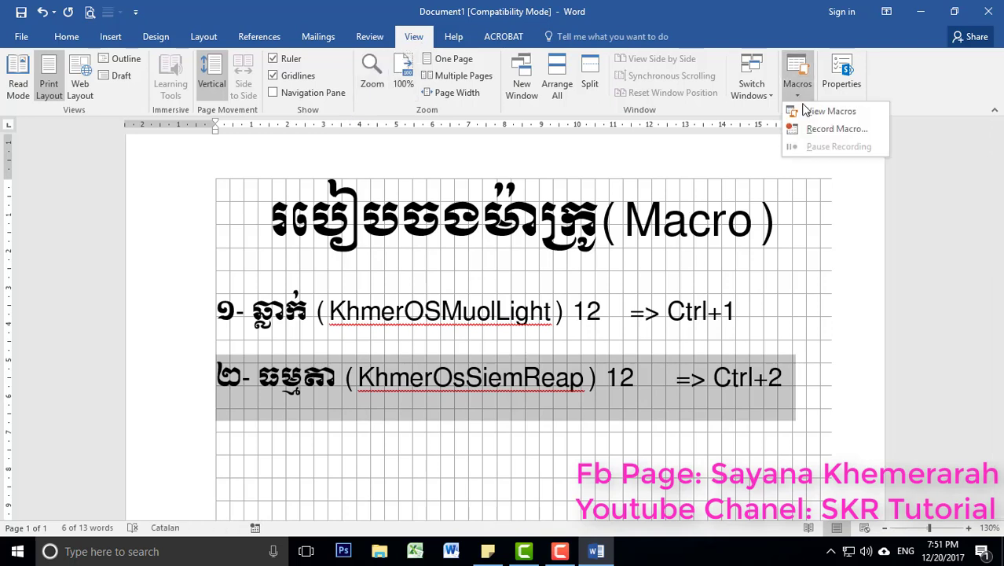
click(831, 132)
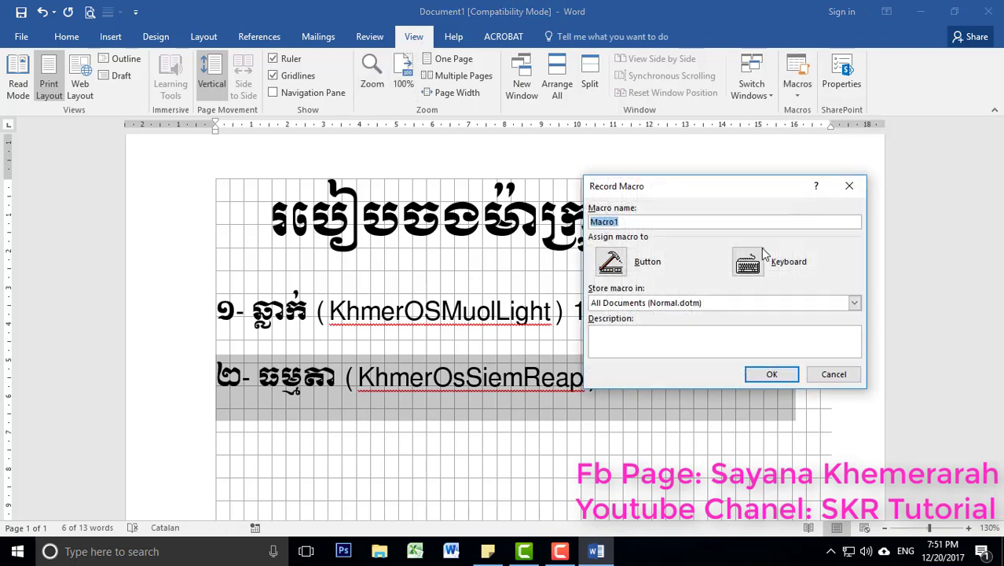
click(647, 222)
double_click(627, 222)
text(KhmerOsSiemReap)
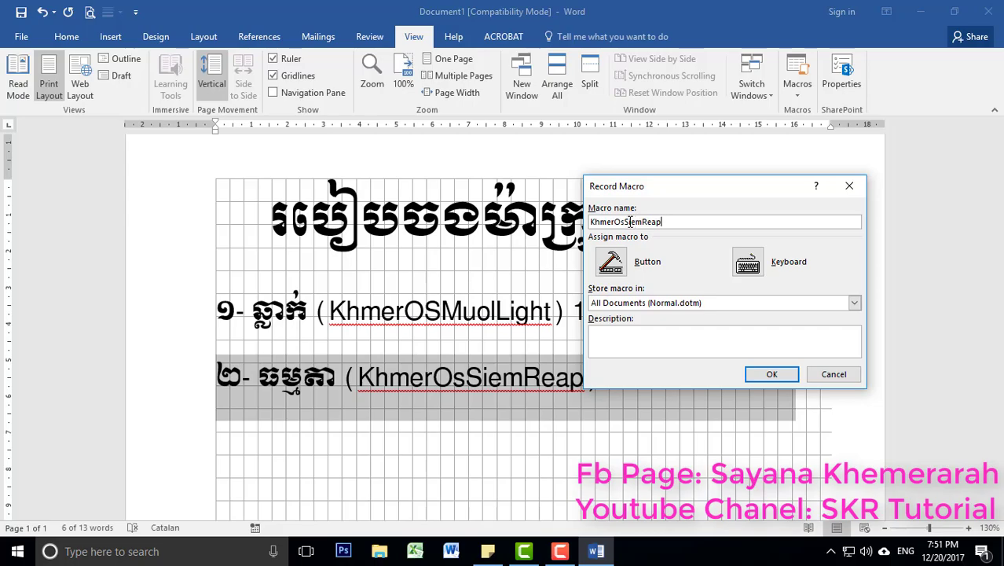
key(ctrl+1)
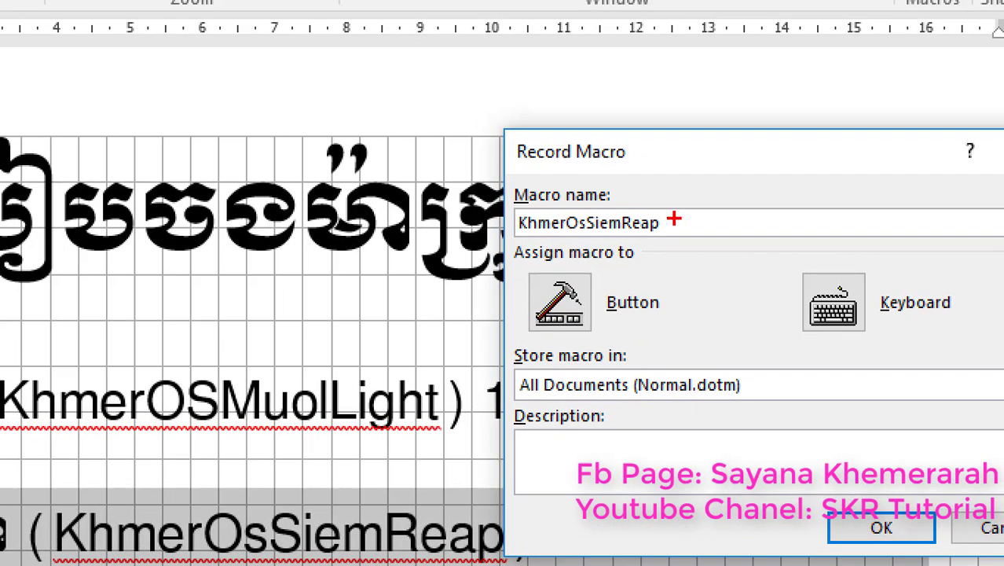
drag(669, 235, 579, 241)
drag(500, 259, 674, 219)
key(Escape)
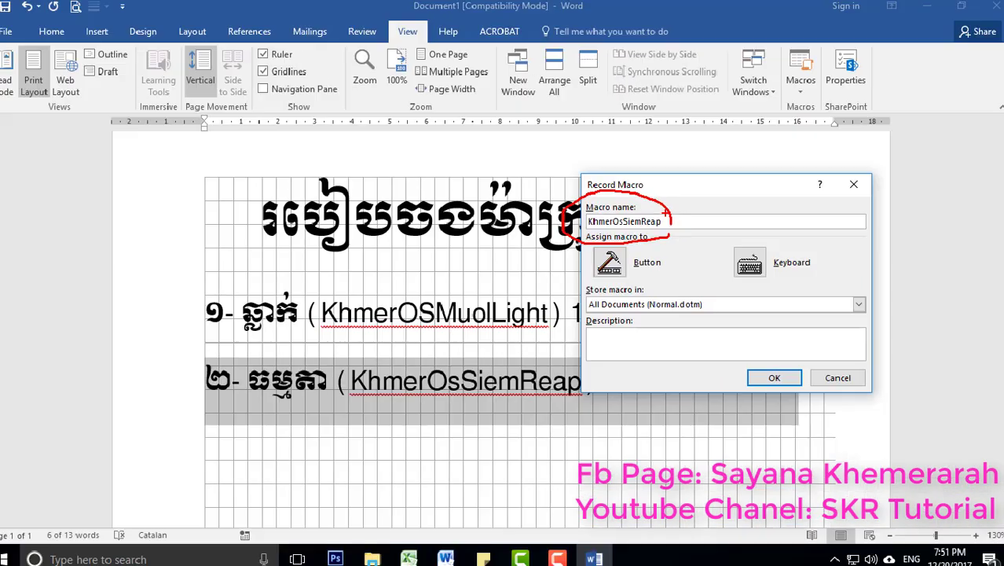
click(748, 264)
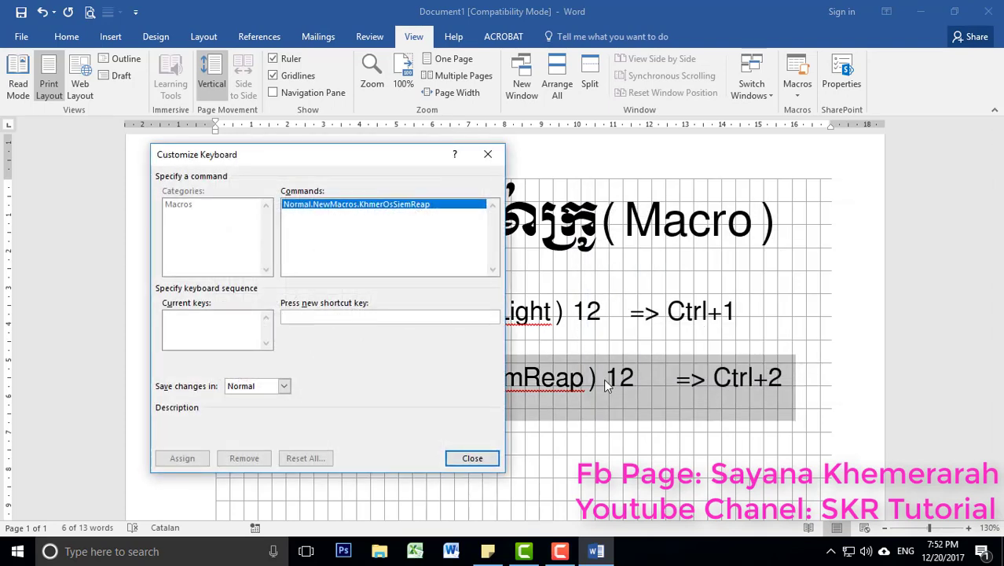
Give the KhmerOsSiemReap macro the Ctrl+2 shortcut and return to the document.
key(ctrl+2)
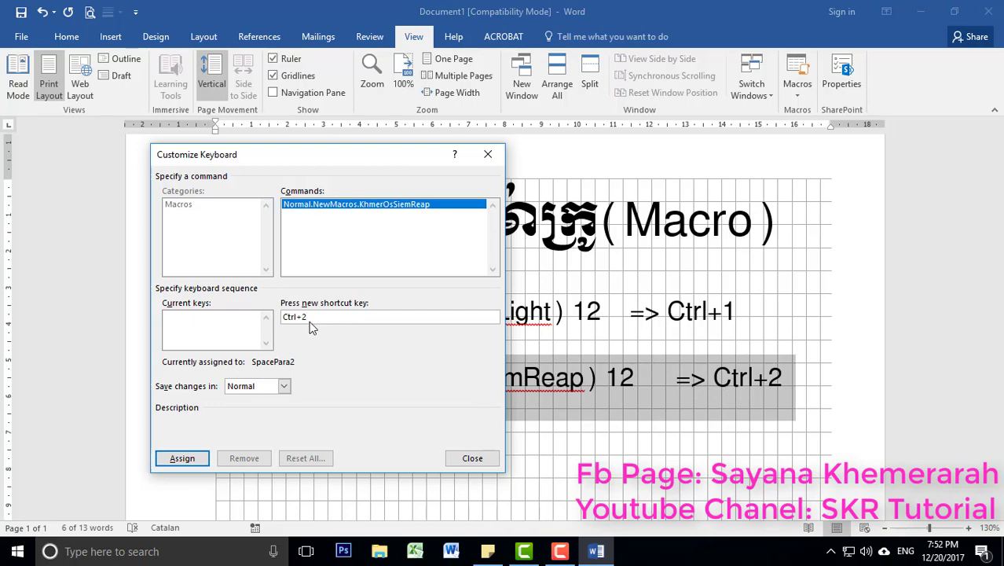
key(ctrl+1)
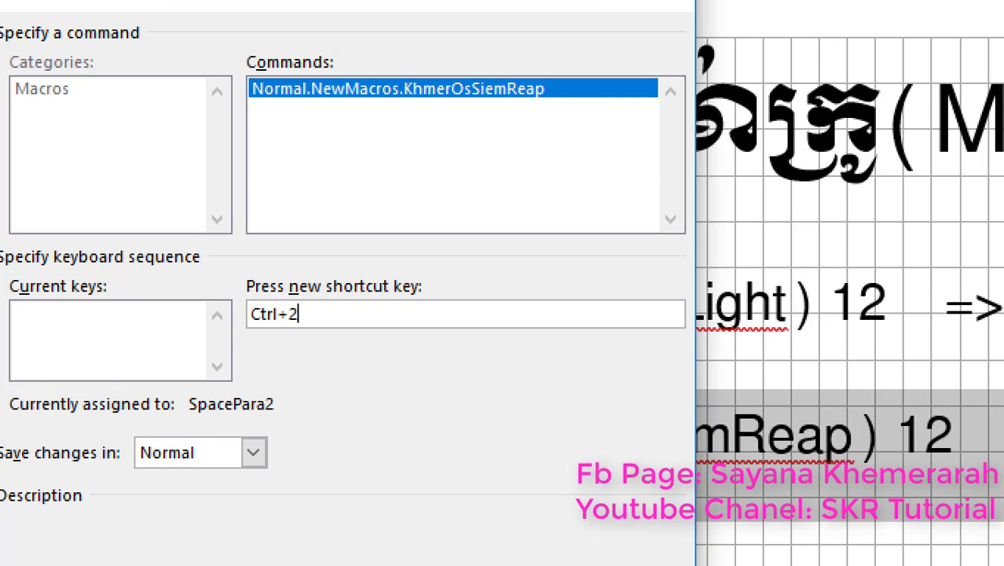
drag(301, 321, 297, 271)
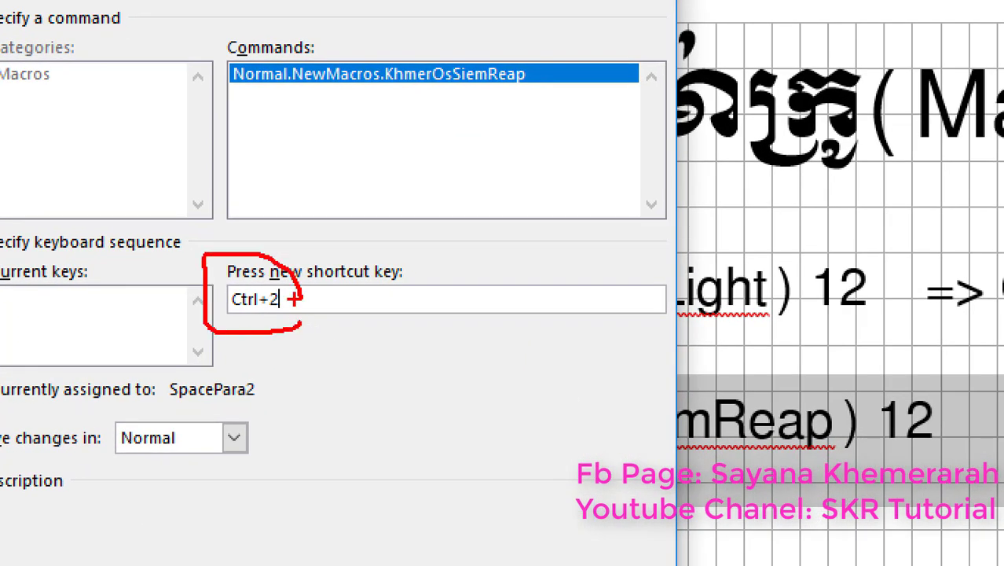
key(Escape)
click(187, 460)
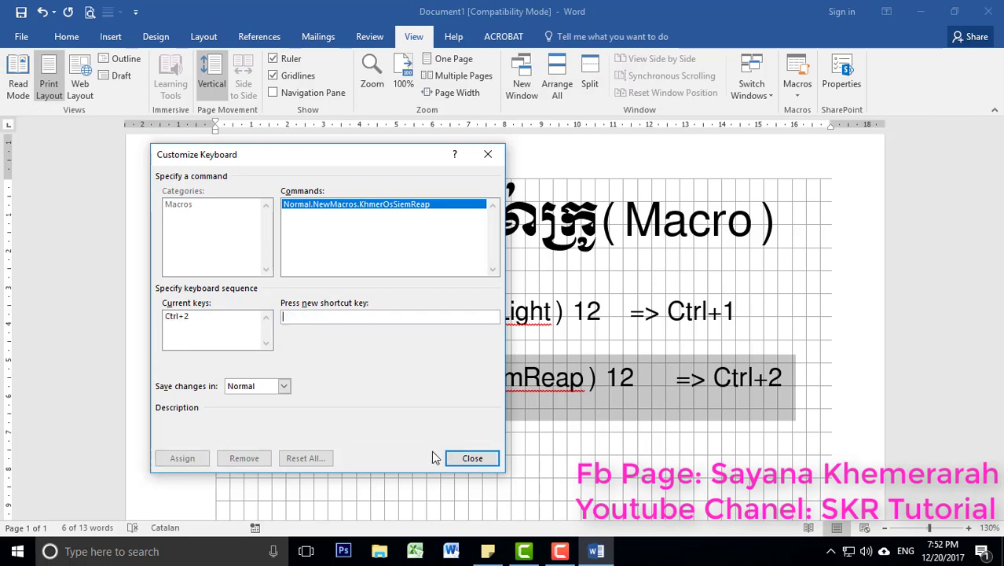
click(472, 458)
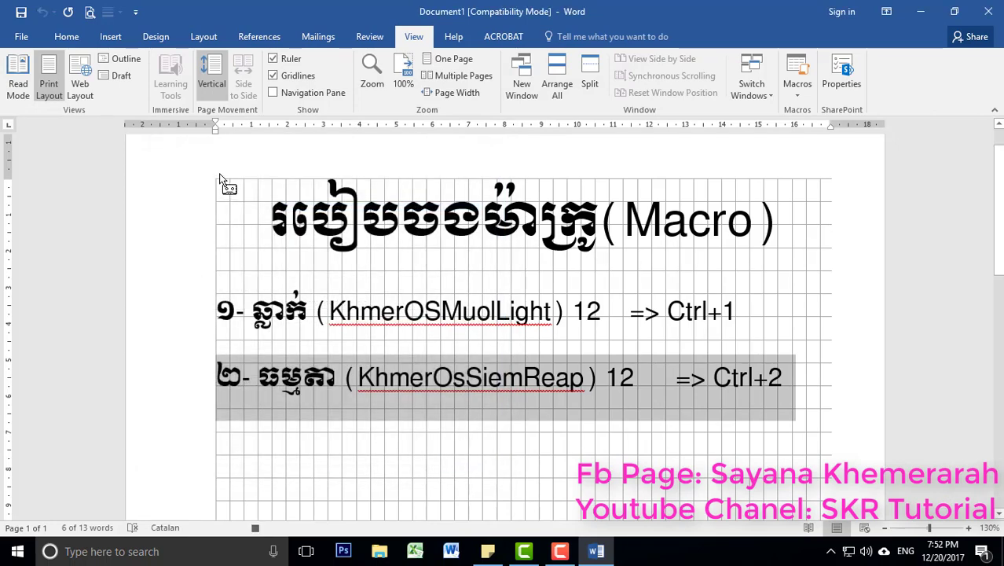
Choose Khmer OS Siemreap at size 12 in the Font dialog.
click(66, 37)
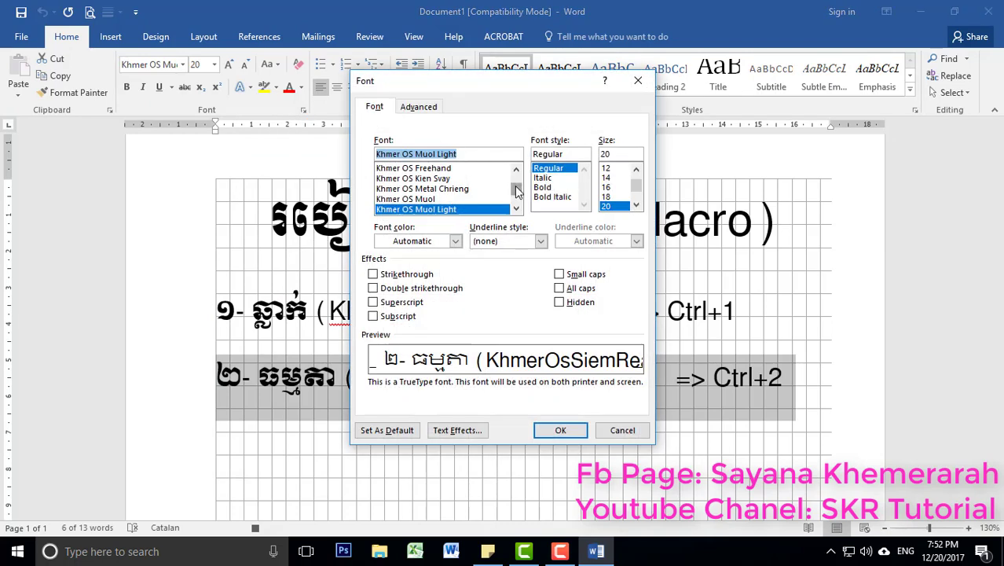
click(515, 209)
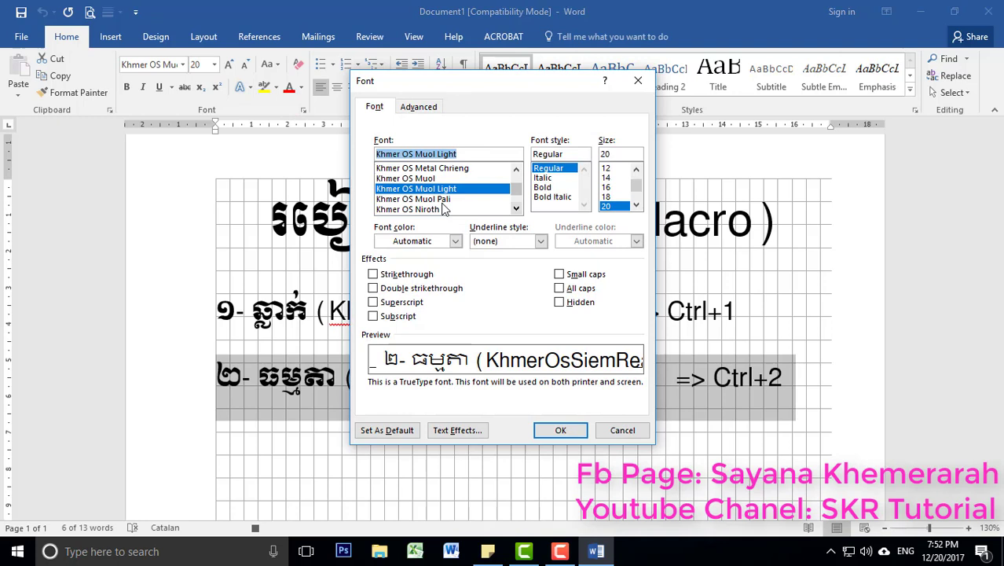
click(515, 208)
click(515, 208)
click(516, 208)
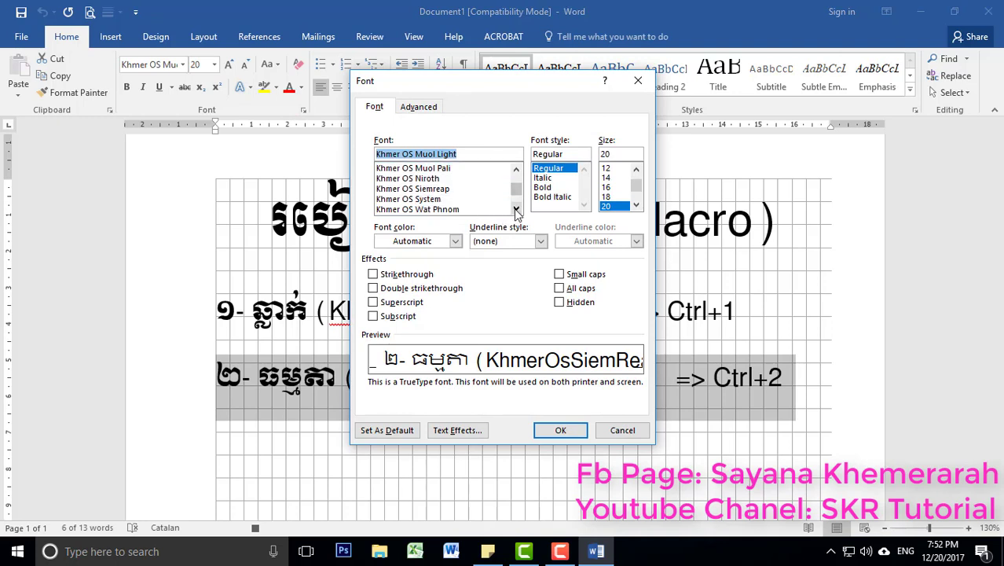
click(437, 189)
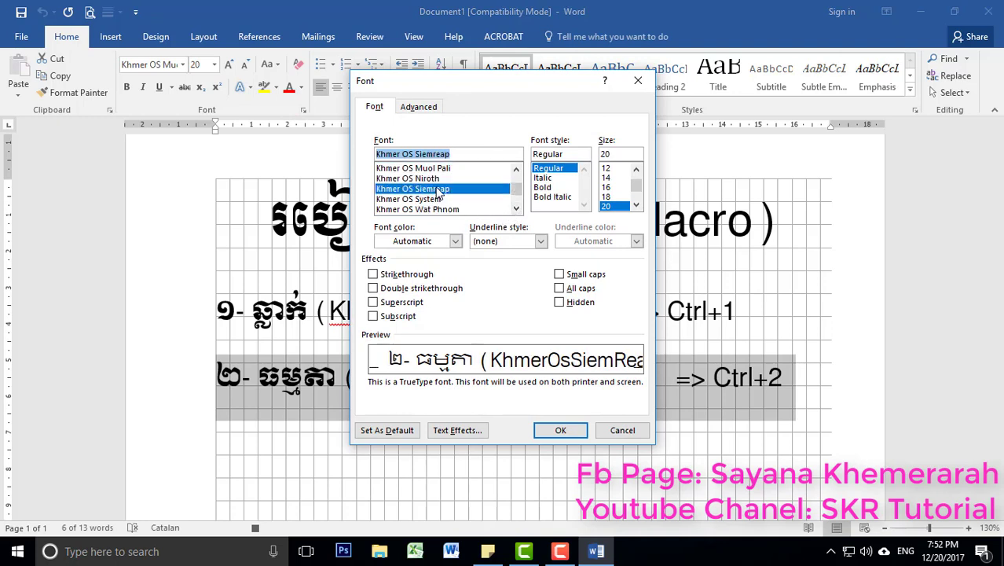
click(606, 168)
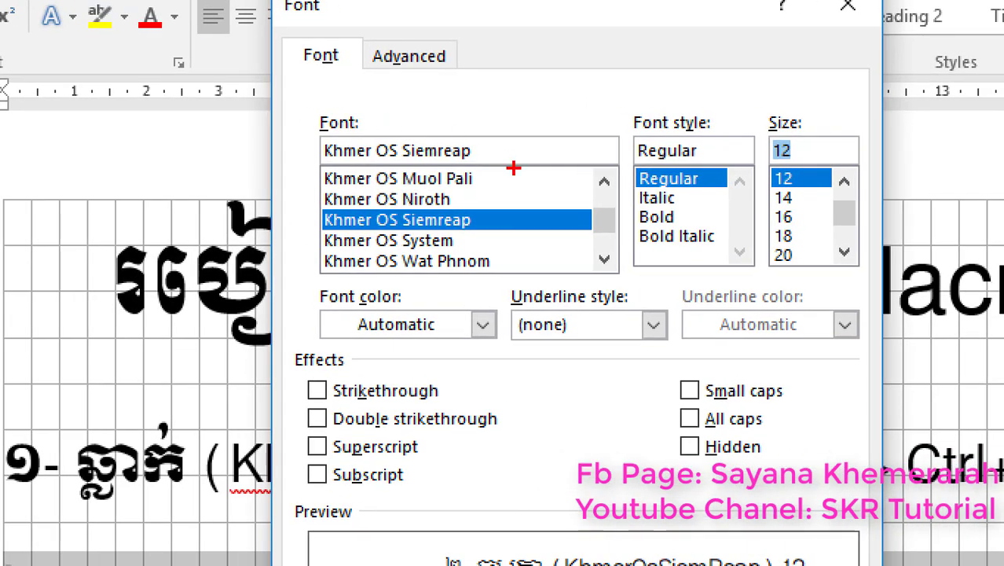
Apply the Khmer OS Siemreap 12 font to the second line and bring up the Macros menu.
mouse_move(480, 163)
mouse_down()
mouse_move(360, 154)
mouse_move(505, 154)
mouse_up()
drag(750, 167, 713, 157)
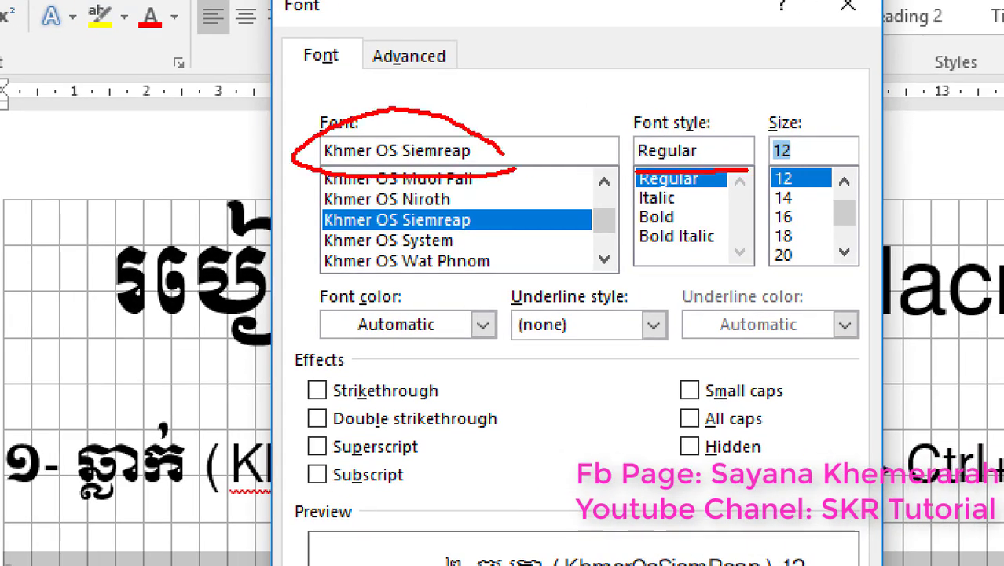
drag(855, 165, 830, 162)
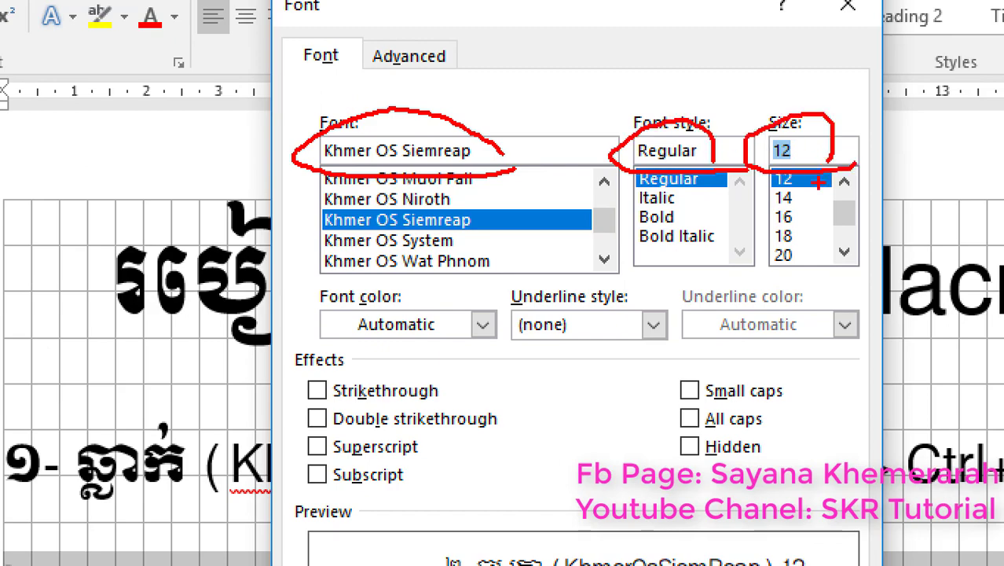
key(Escape)
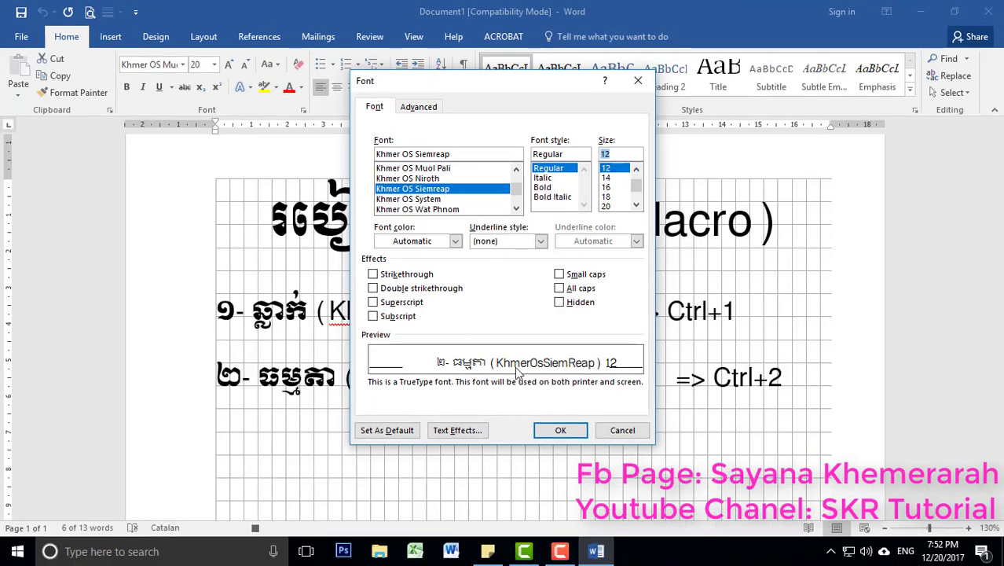
click(561, 430)
click(413, 36)
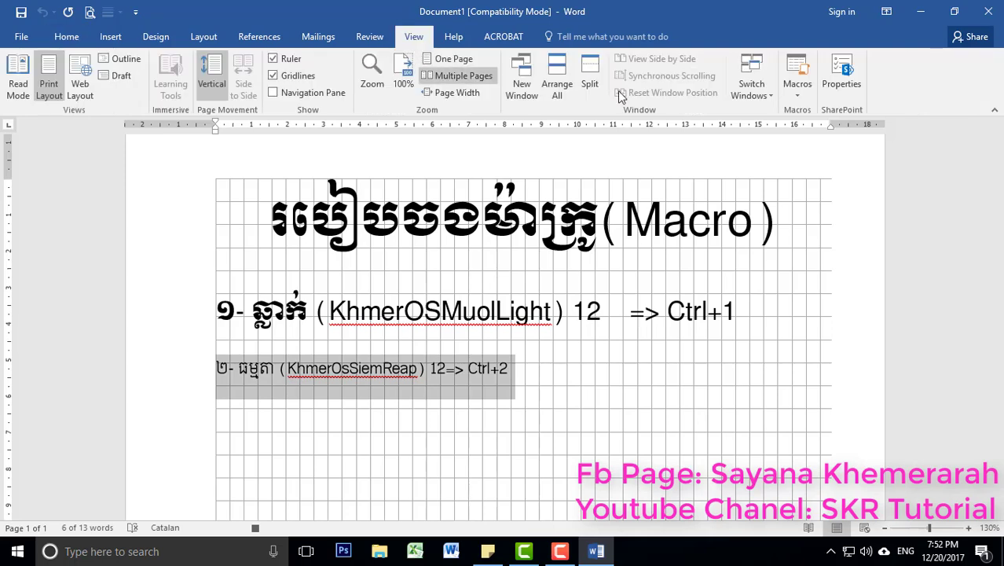
click(796, 102)
Stop the macro recording and place the cursor on the empty line below line 2.
click(826, 131)
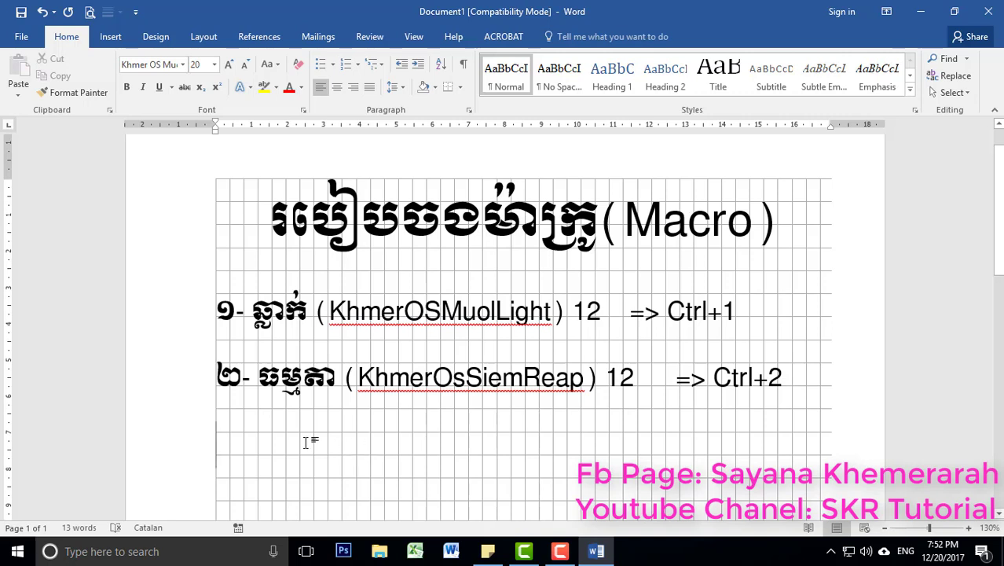
scroll(273, 419, down, 2)
click(233, 355)
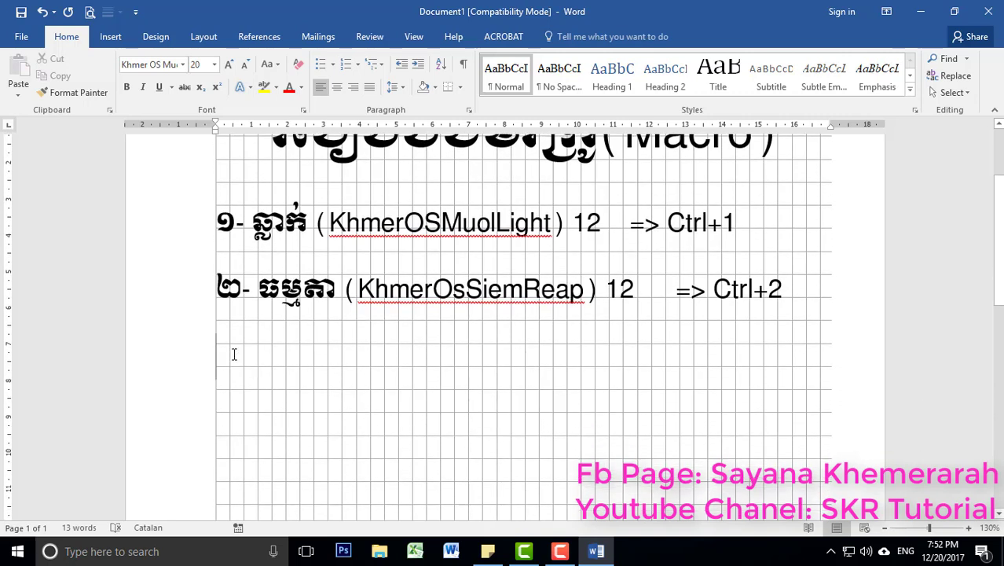
Type the third line: the Khmer label followed by '( TimesNewRoman ) 12 => Ctrl+3'.
key(alt+shift)
text(៣-)
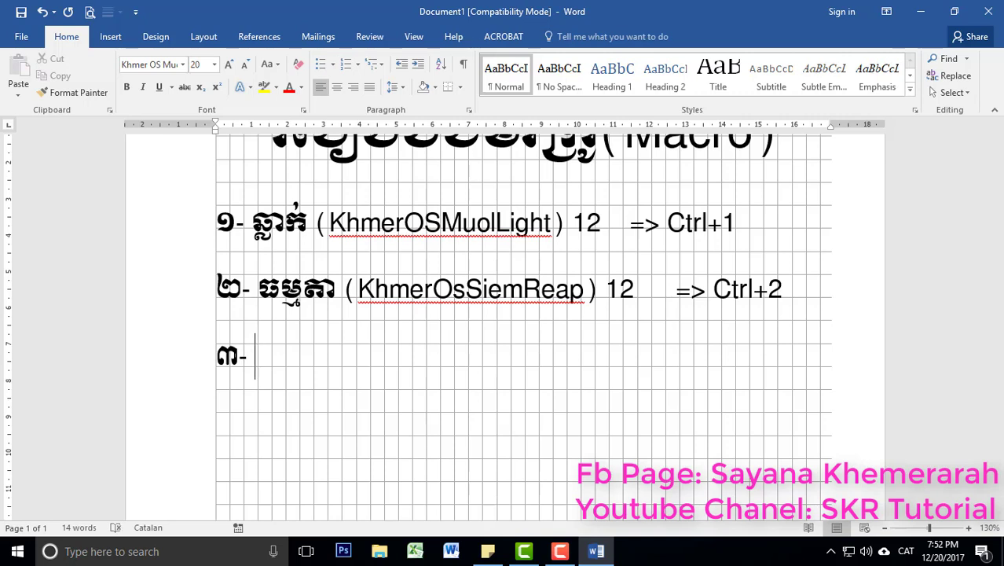
text( អ)
text(ខ)
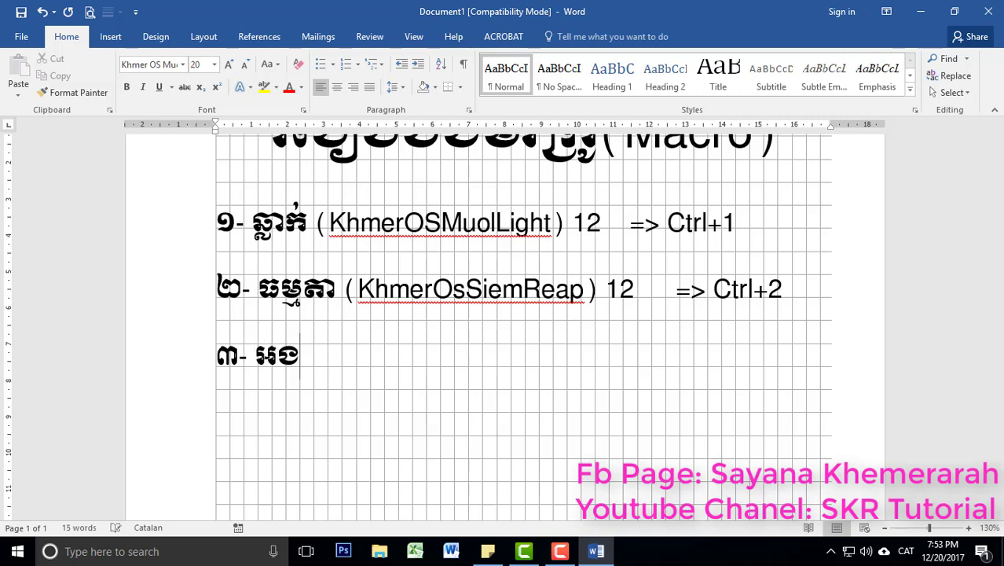
text(គ្លេស)
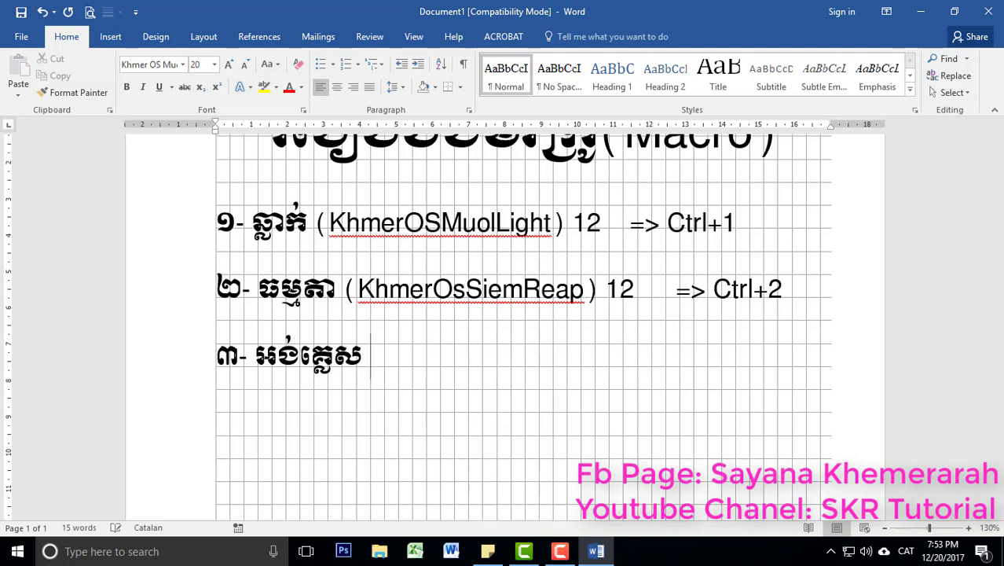
key(alt+shift)
text(()
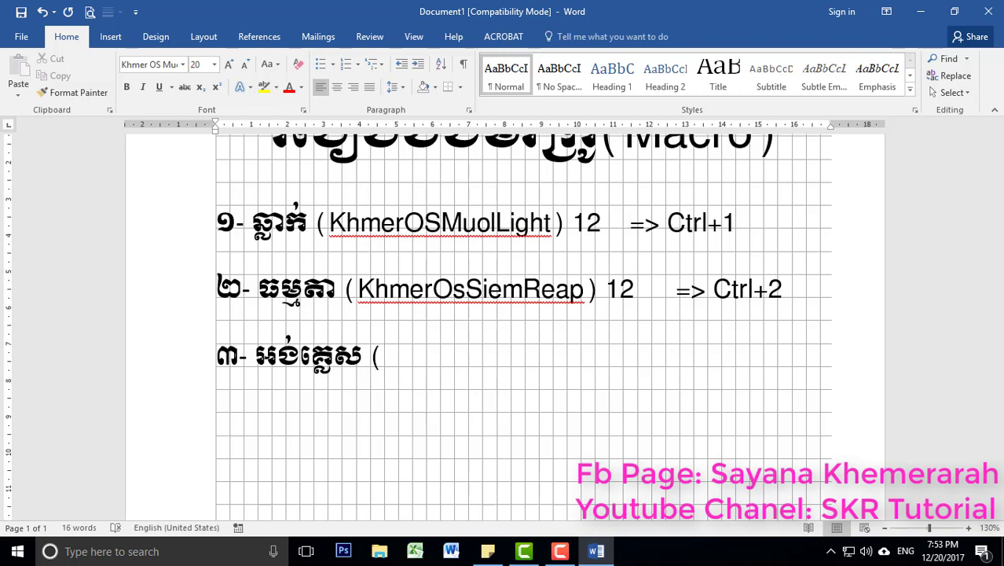
text(T)
text(imes)
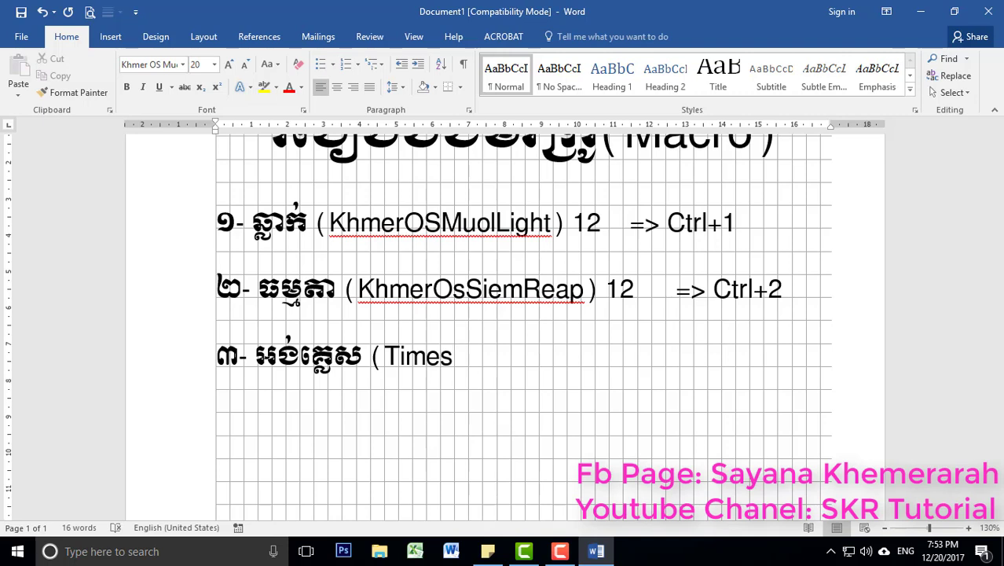
text(NewRo)
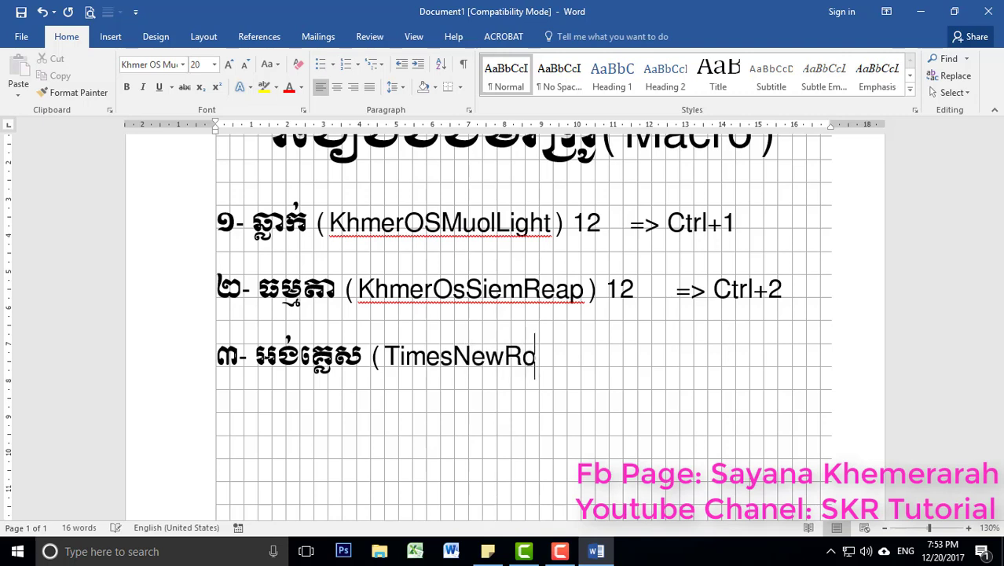
text(man ) 1)
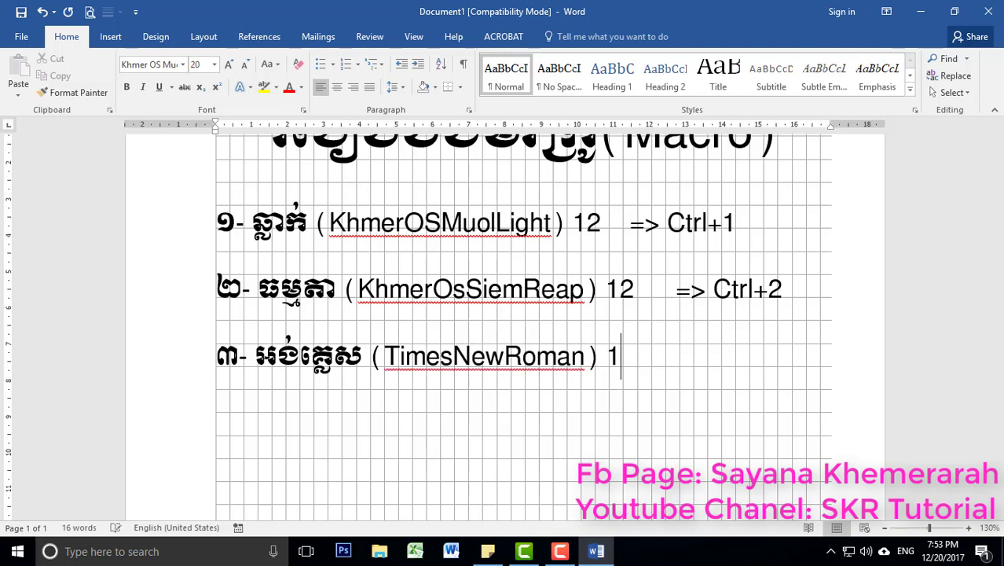
text(2)
key(Tab)
text(=> Ctr)
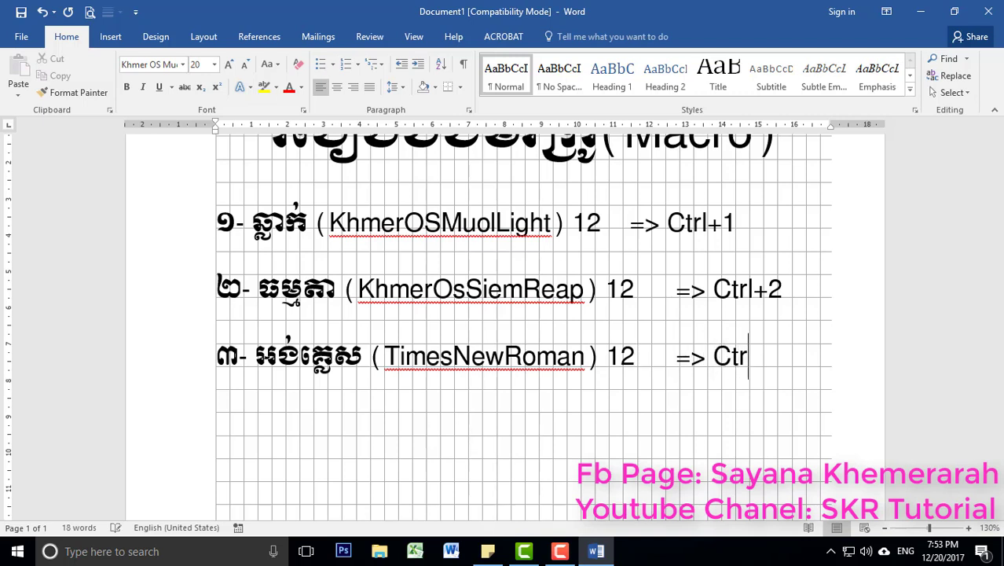
text(l+3)
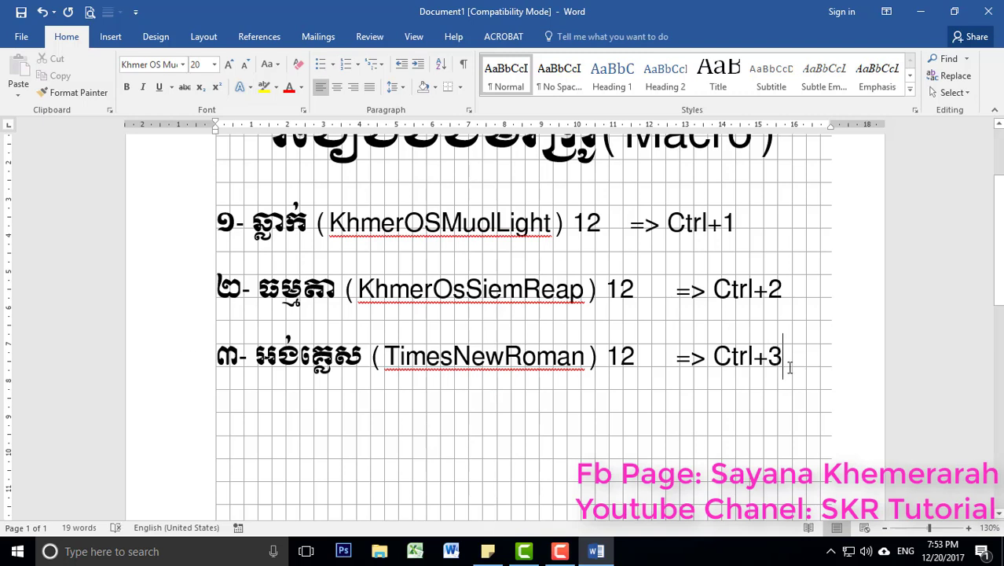
Start recording a macro named TimesNewRoman and assign it the Ctrl+3 shortcut.
click(424, 36)
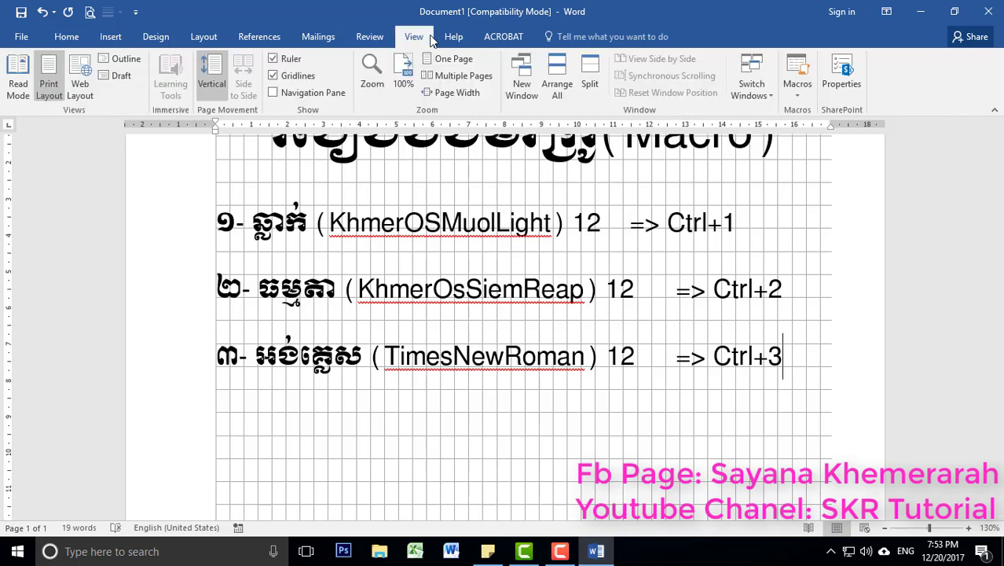
click(797, 98)
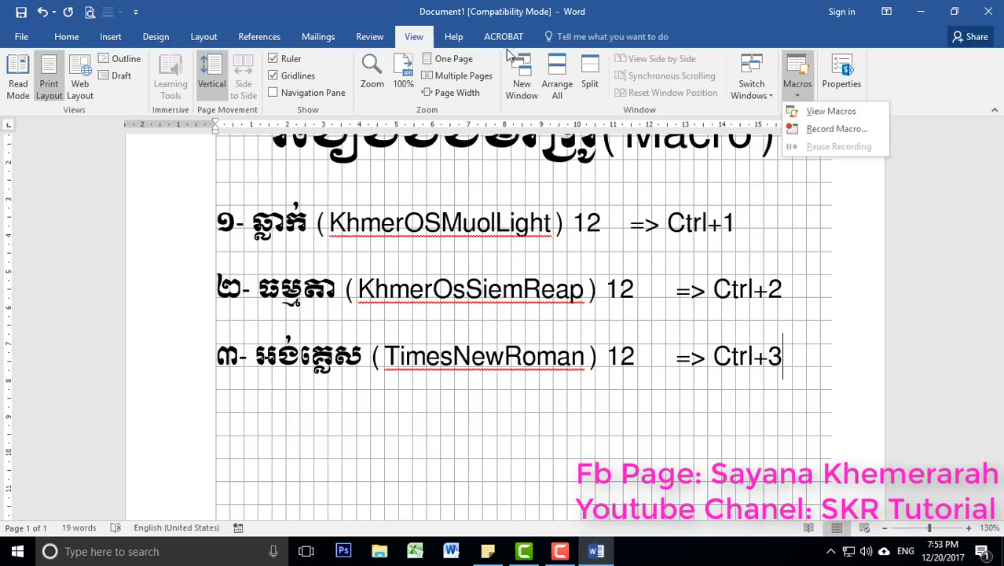
click(821, 129)
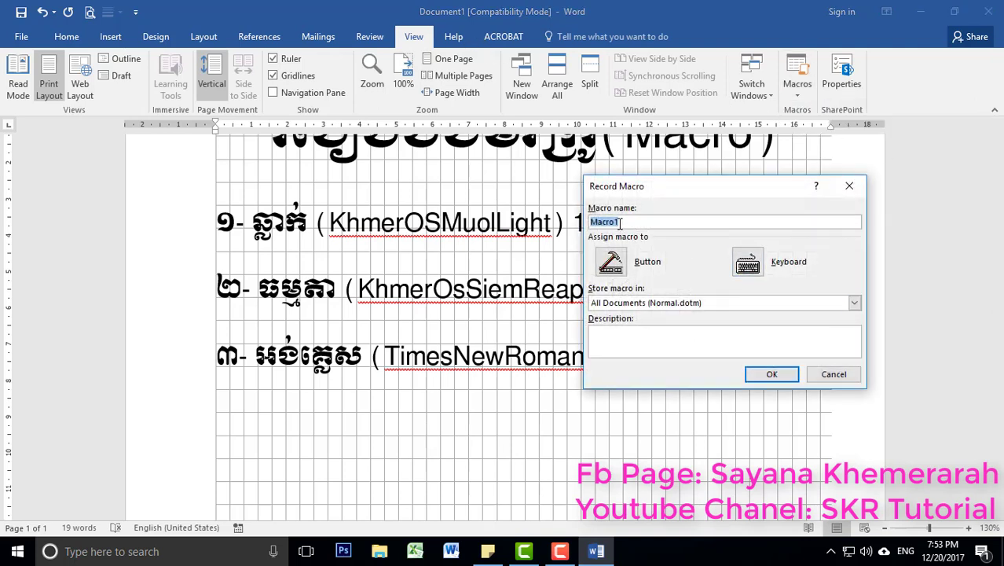
text(Times)
text(NewRoman)
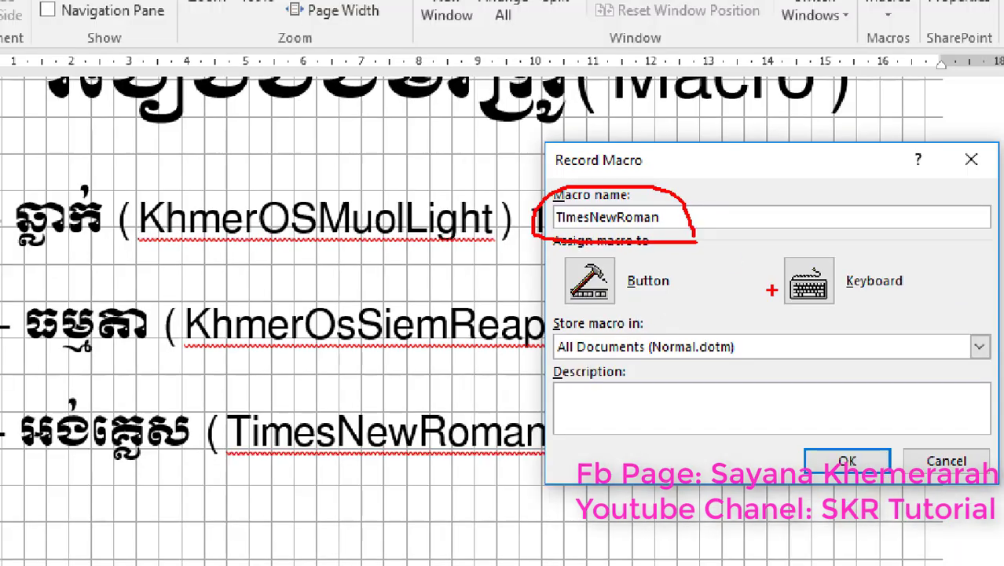
click(742, 263)
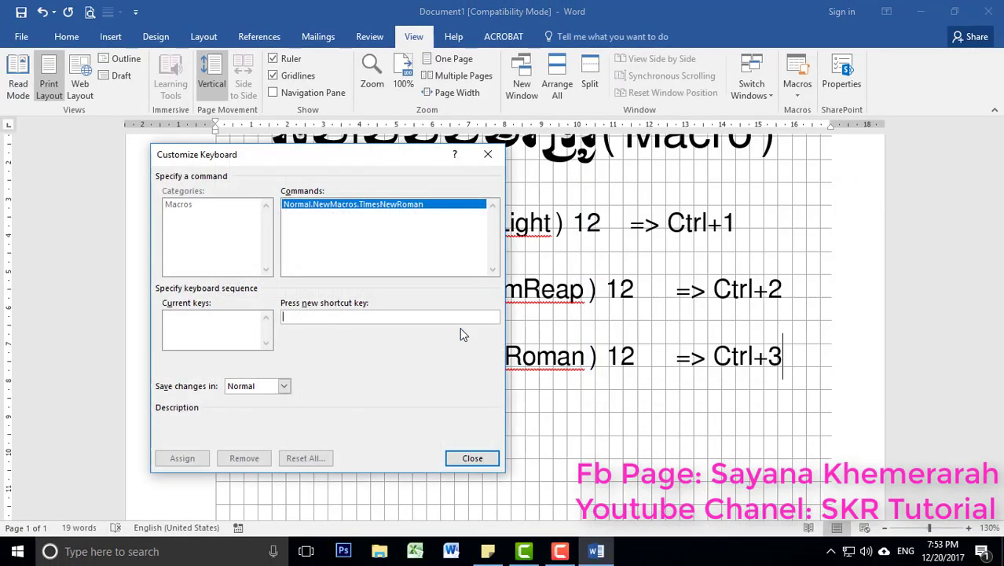
key(ctrl+3)
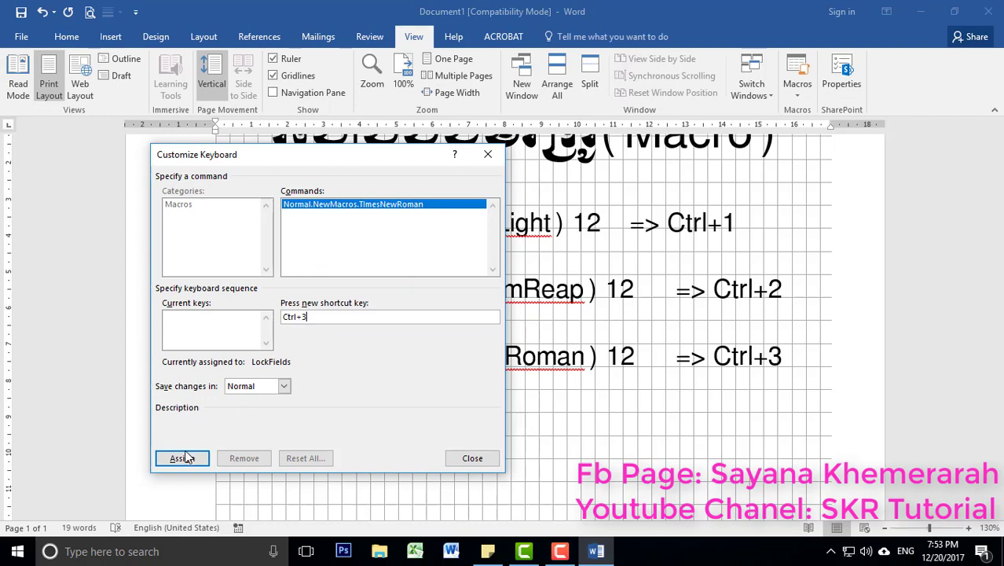
click(183, 458)
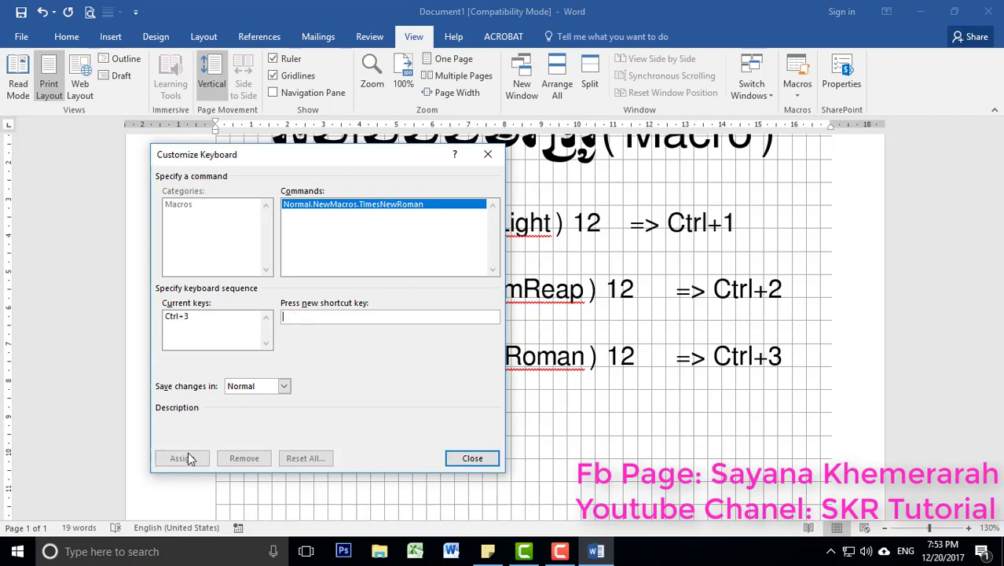
click(473, 458)
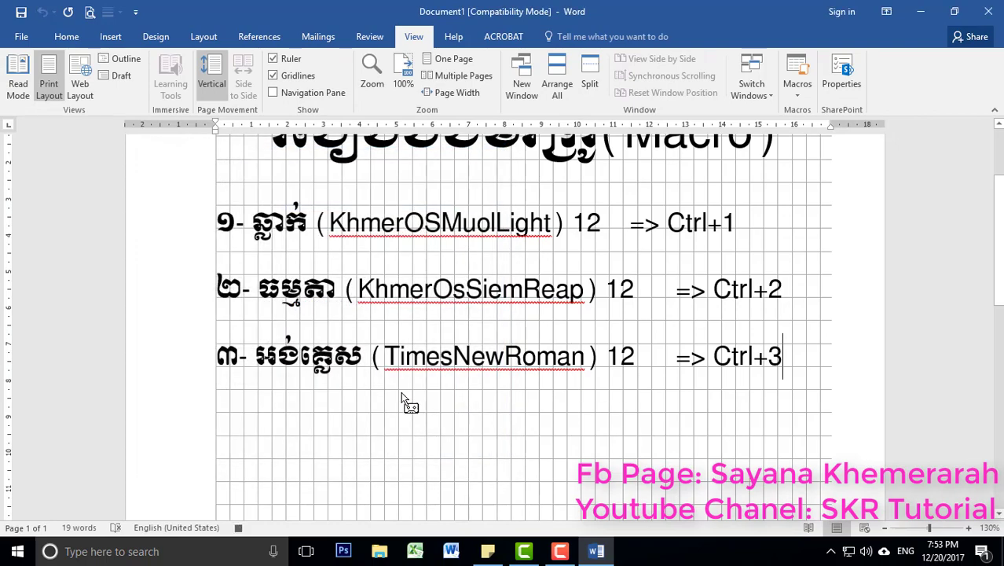
Set the font to Times New Roman, Regular, 12 pt in the Font dialog and confirm.
click(67, 37)
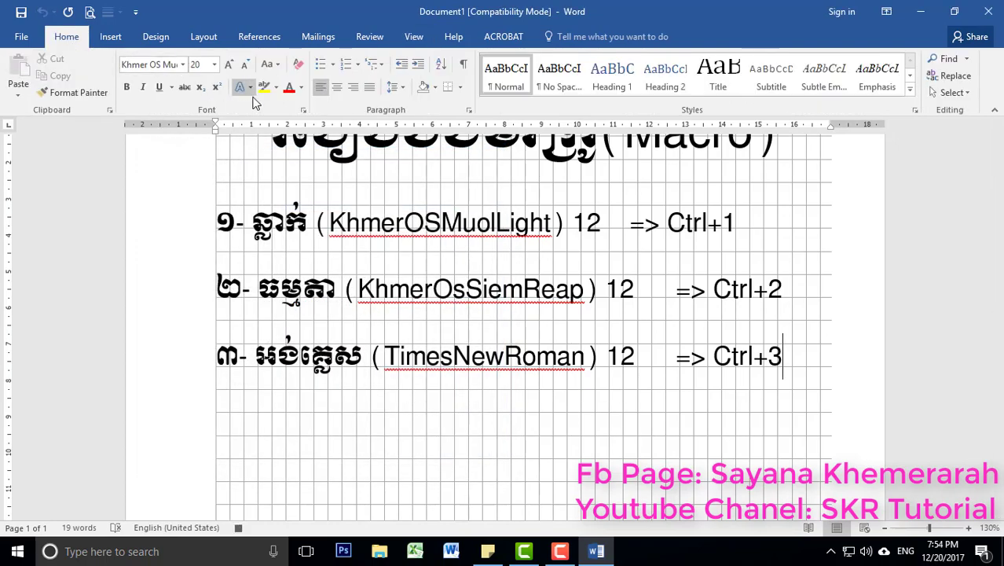
click(304, 110)
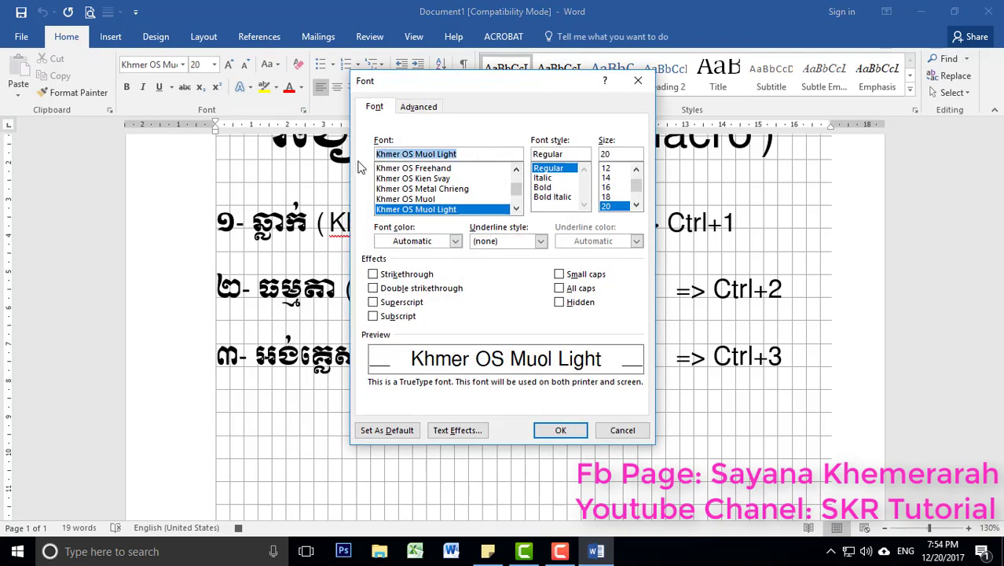
text(Time)
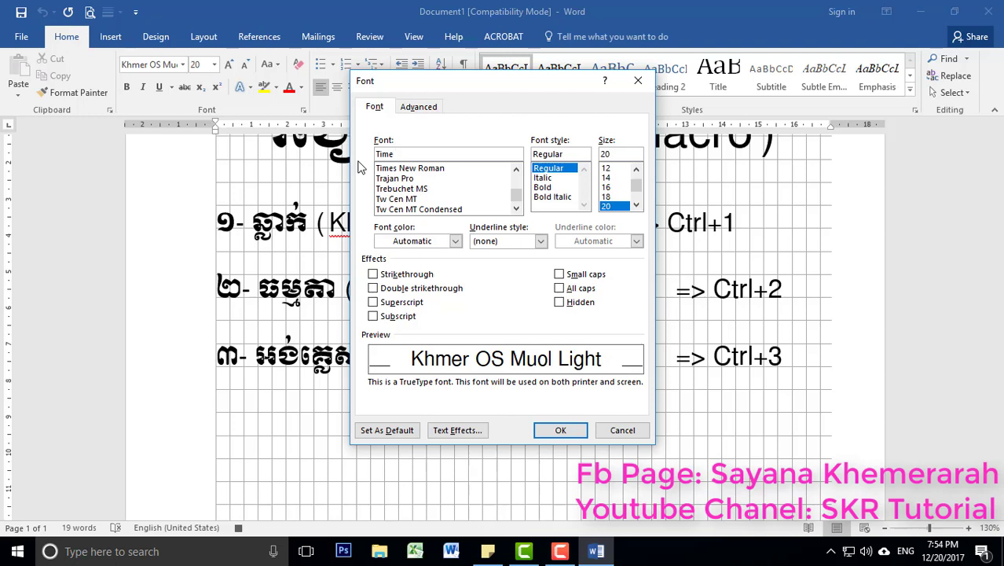
click(428, 169)
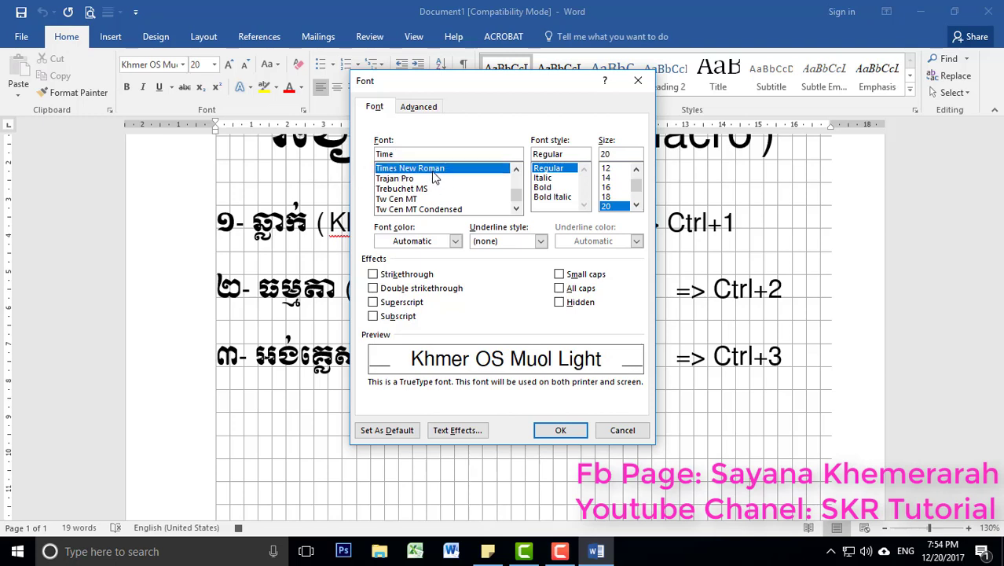
click(608, 169)
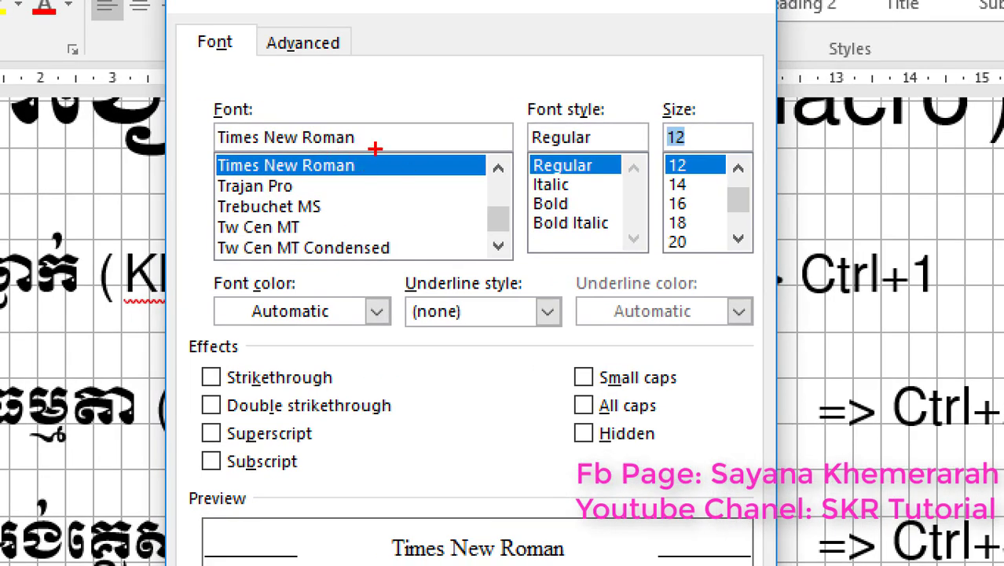
drag(375, 154, 400, 152)
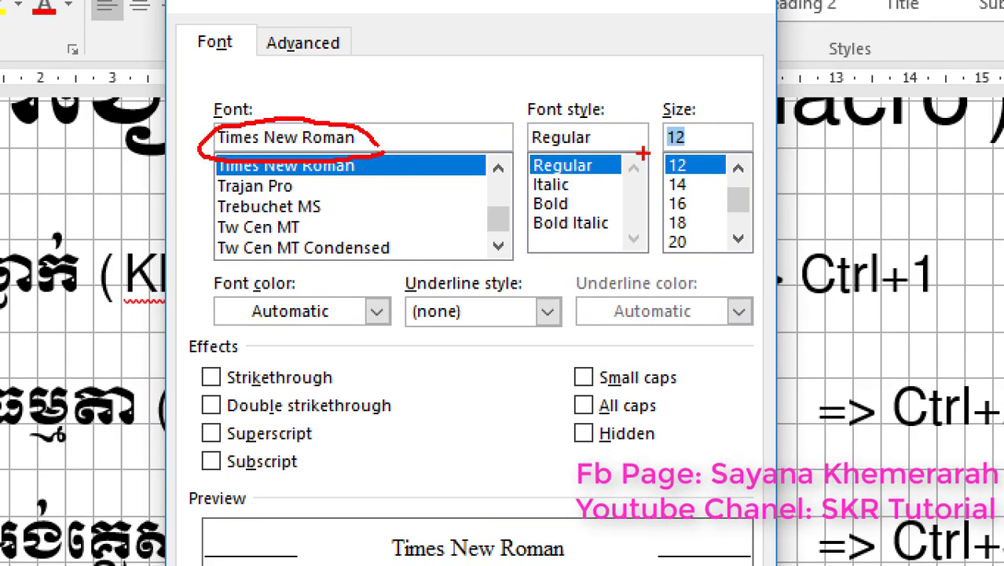
drag(646, 161, 649, 168)
drag(739, 153, 662, 114)
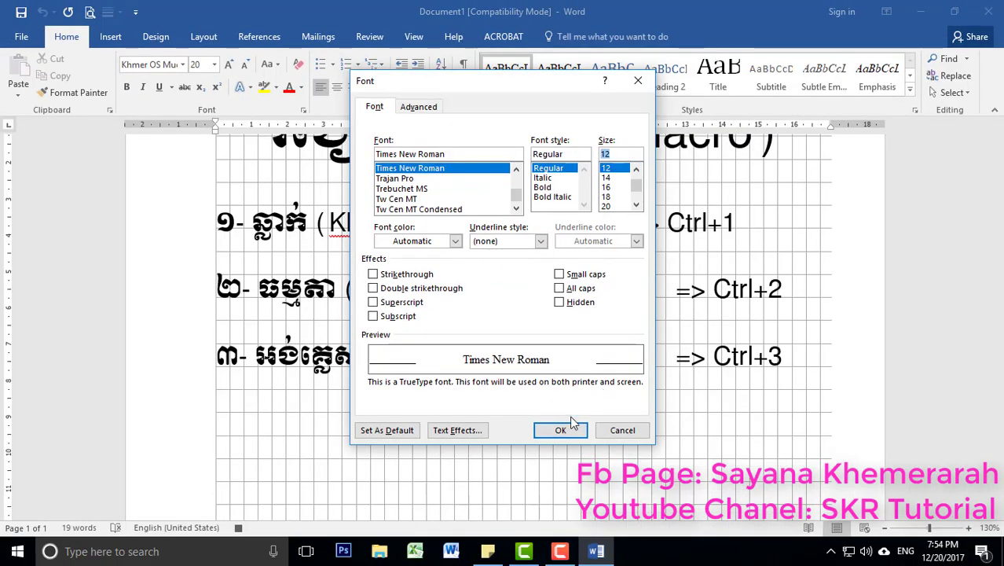
click(560, 430)
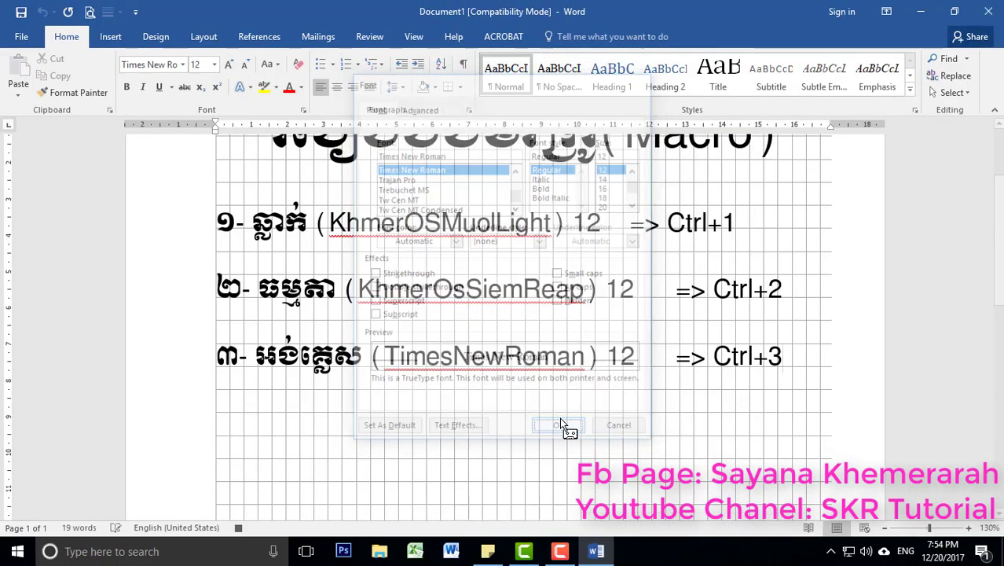
Stop the font macro recording from View > Macros.
click(410, 37)
click(804, 106)
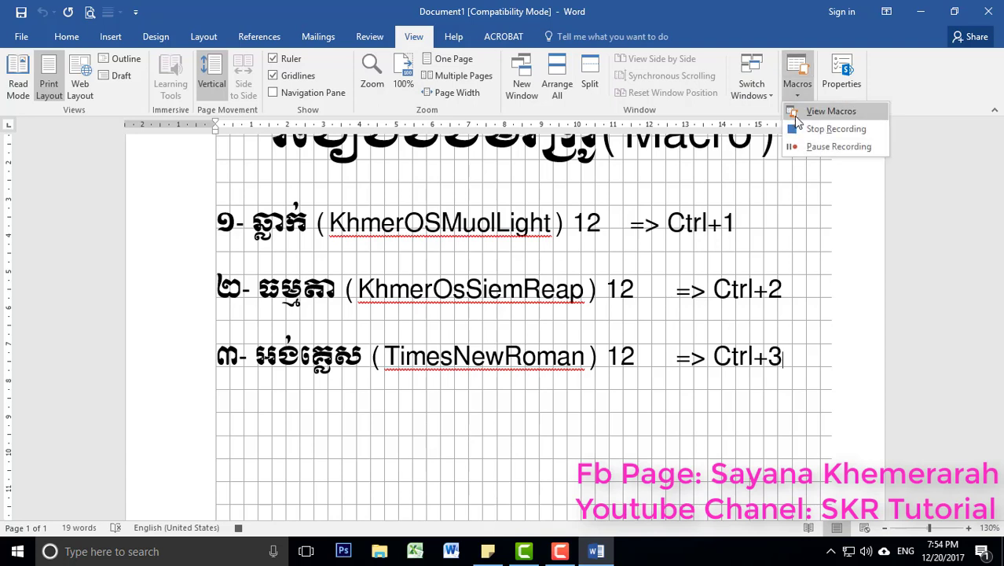
click(821, 128)
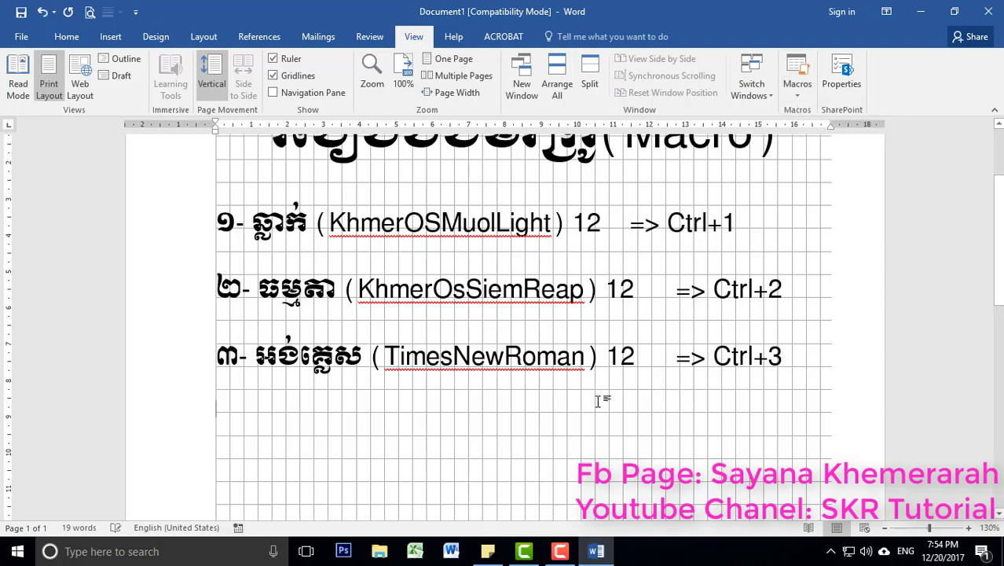
Review the three font lines and add an empty line after the Ctrl+3 line.
drag(242, 230, 550, 230)
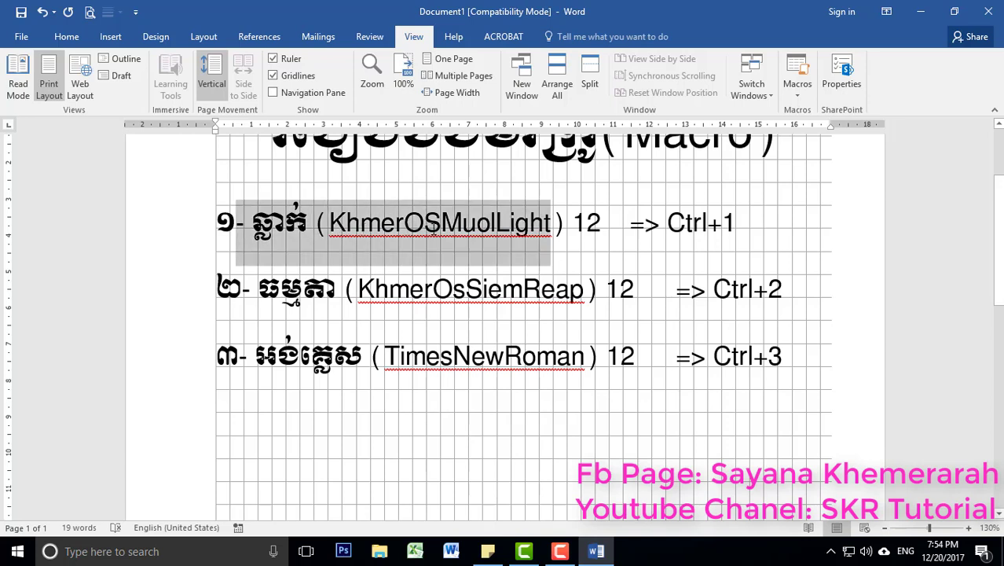
click(495, 227)
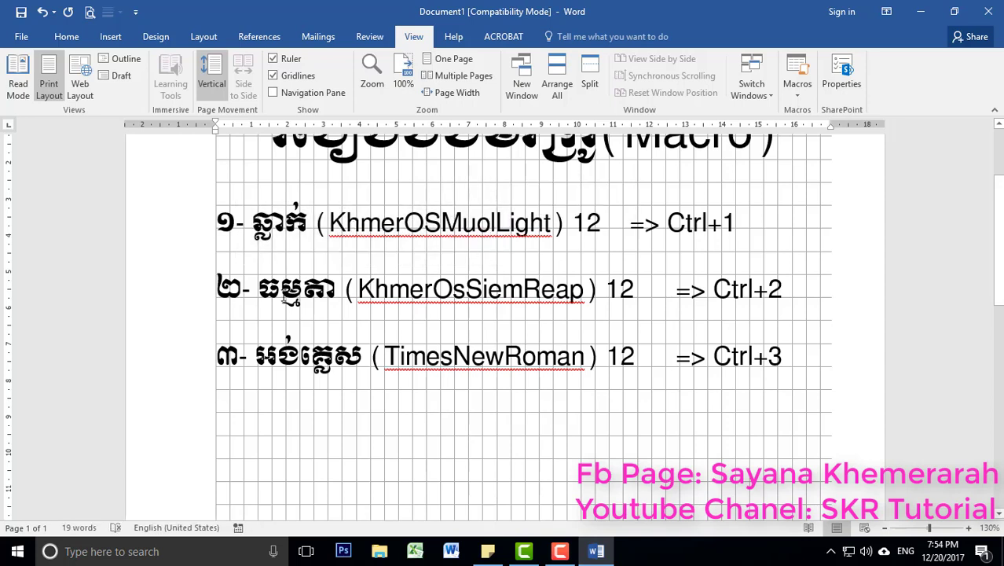
drag(258, 291, 585, 291)
click(488, 291)
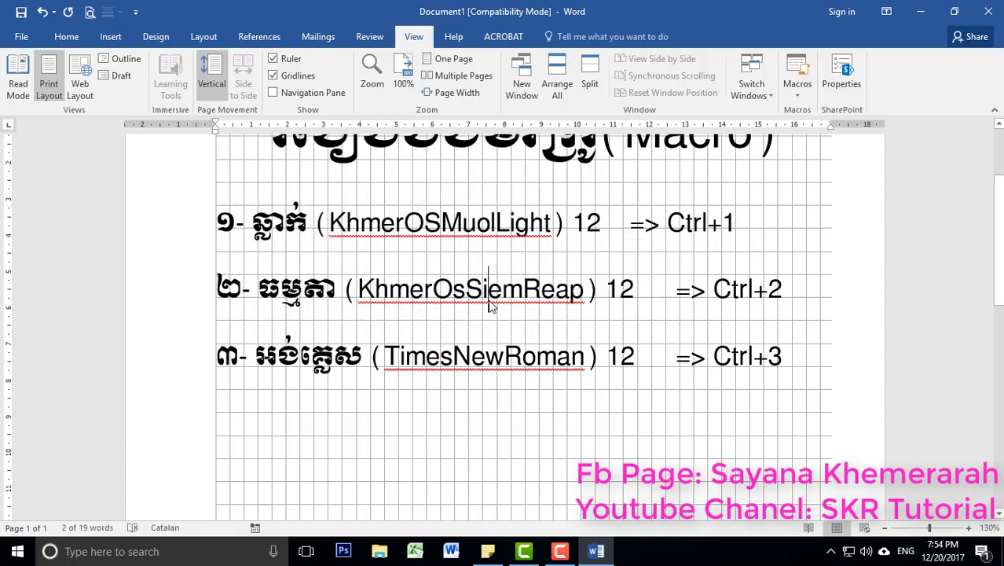
click(412, 307)
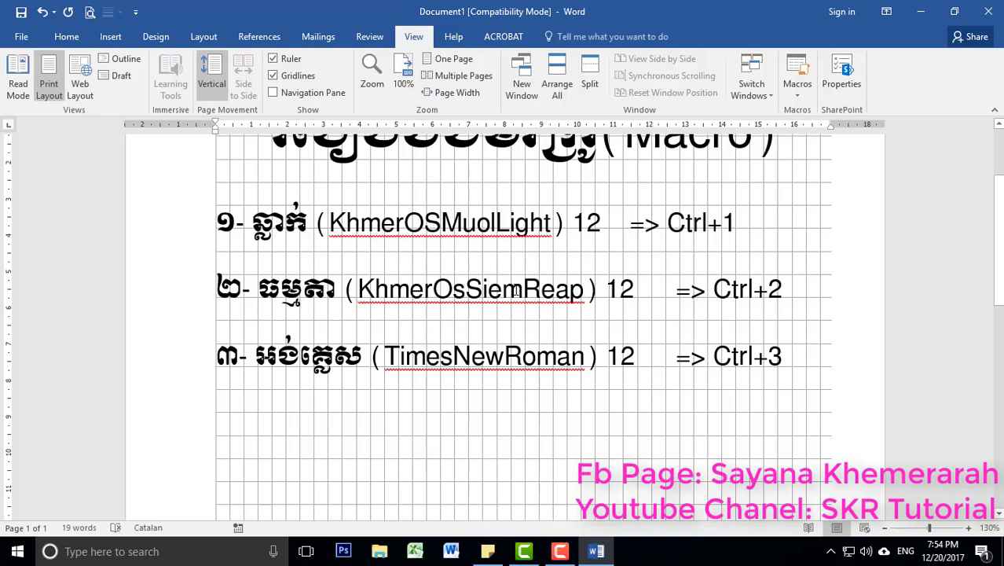
drag(256, 358, 585, 358)
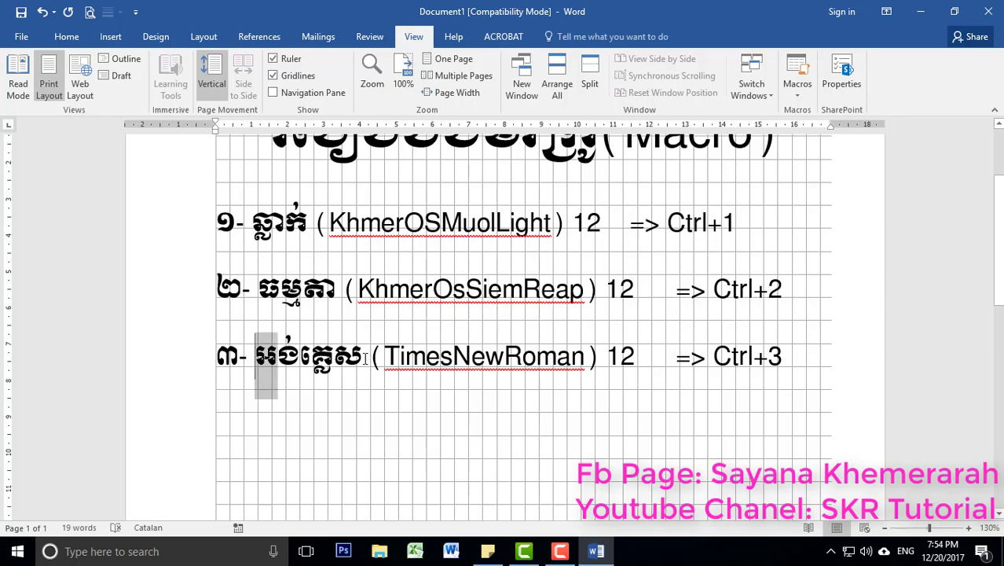
click(442, 374)
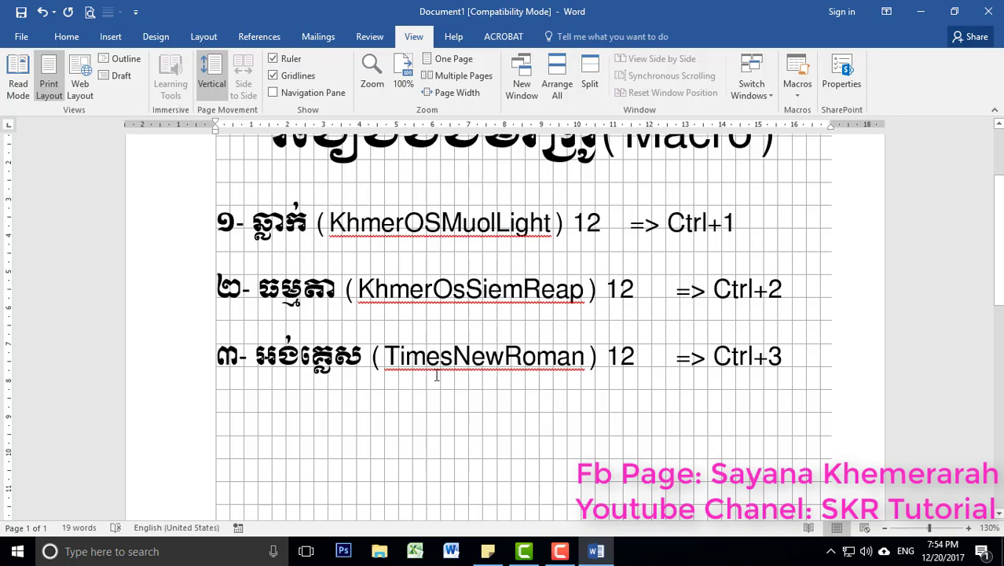
click(550, 376)
click(236, 393)
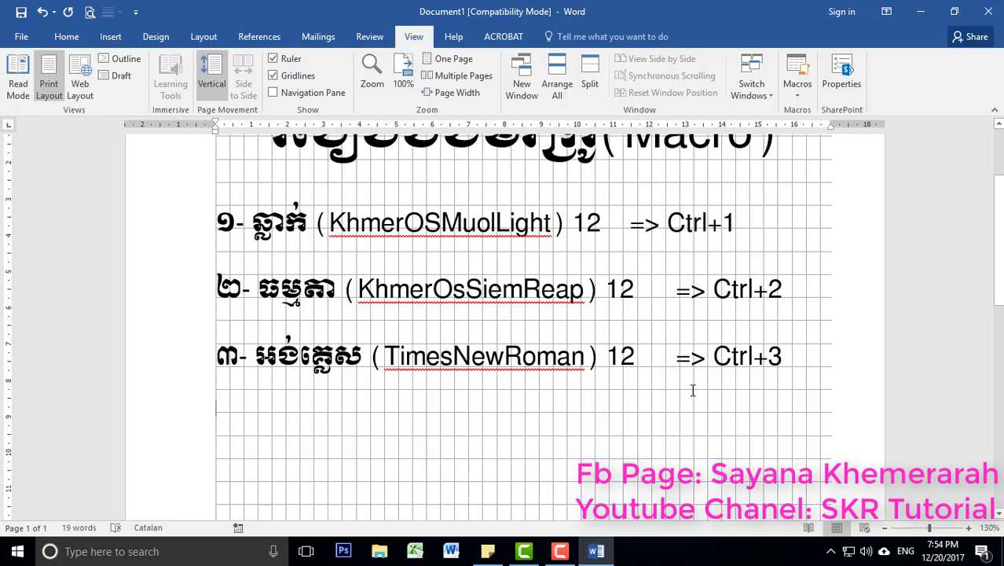
click(799, 361)
key(Return)
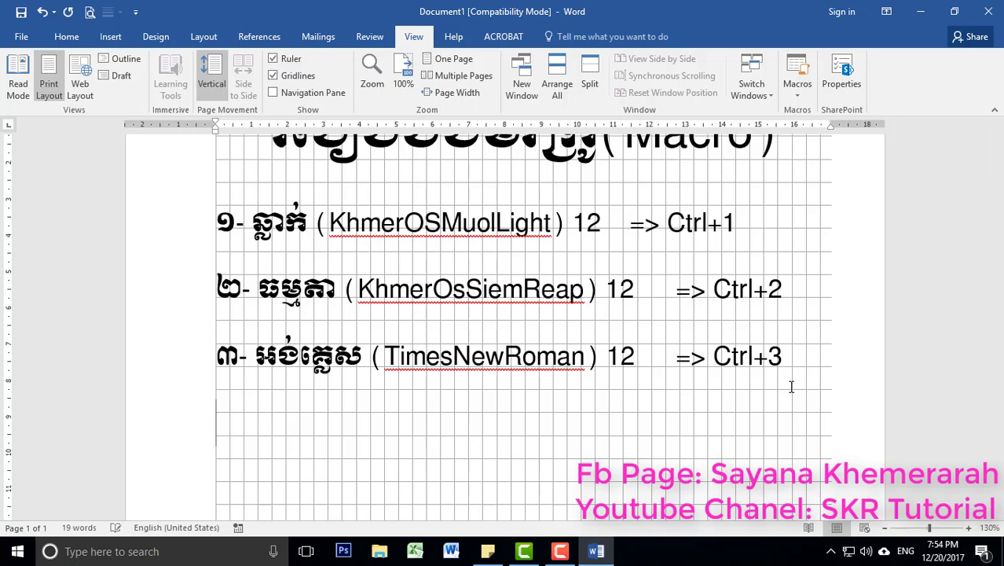
Check the shortcut texts, return to the empty line, and switch keyboard input to Catalan.
scroll(362, 393, down, 1)
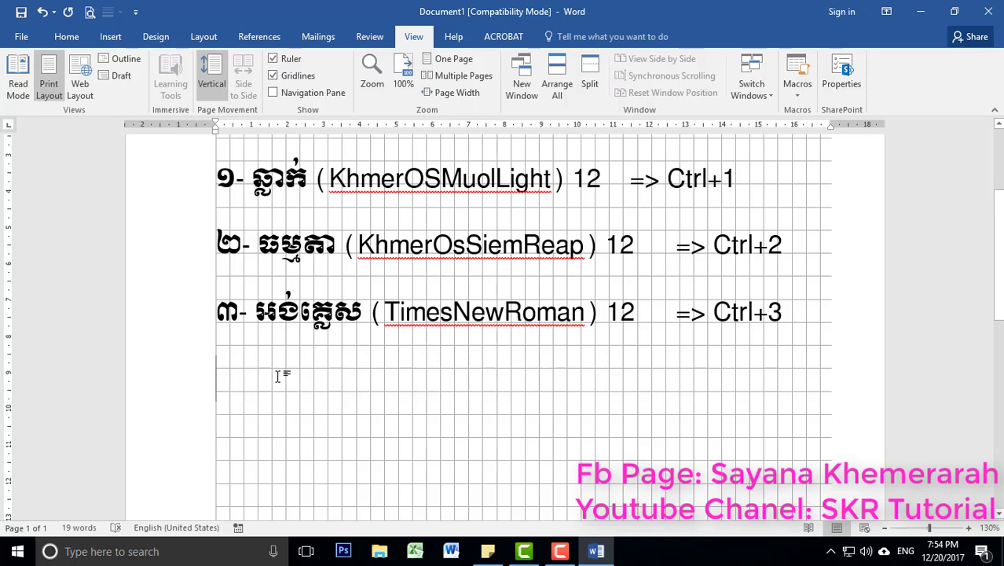
drag(667, 179, 738, 179)
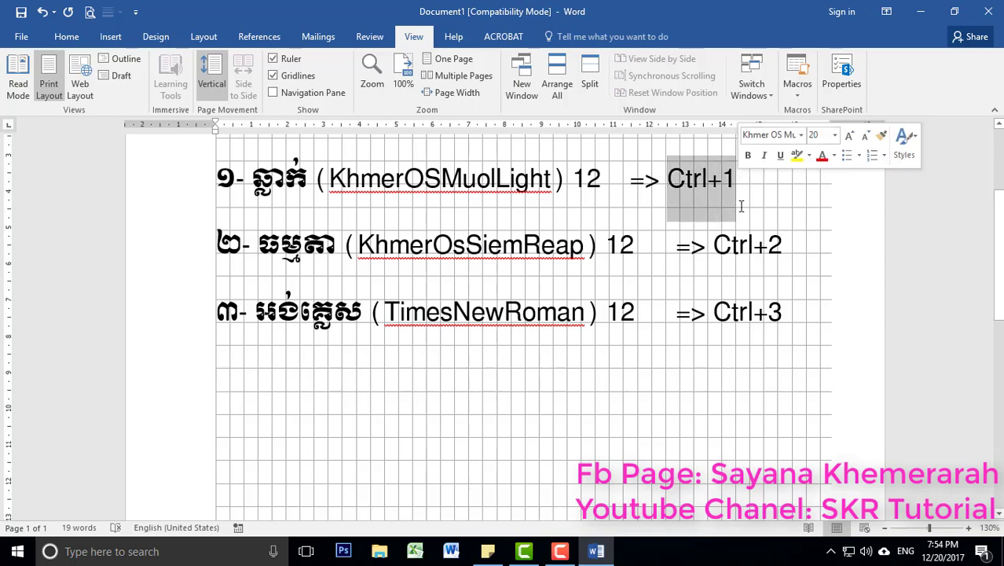
drag(713, 245, 794, 246)
drag(720, 312, 767, 330)
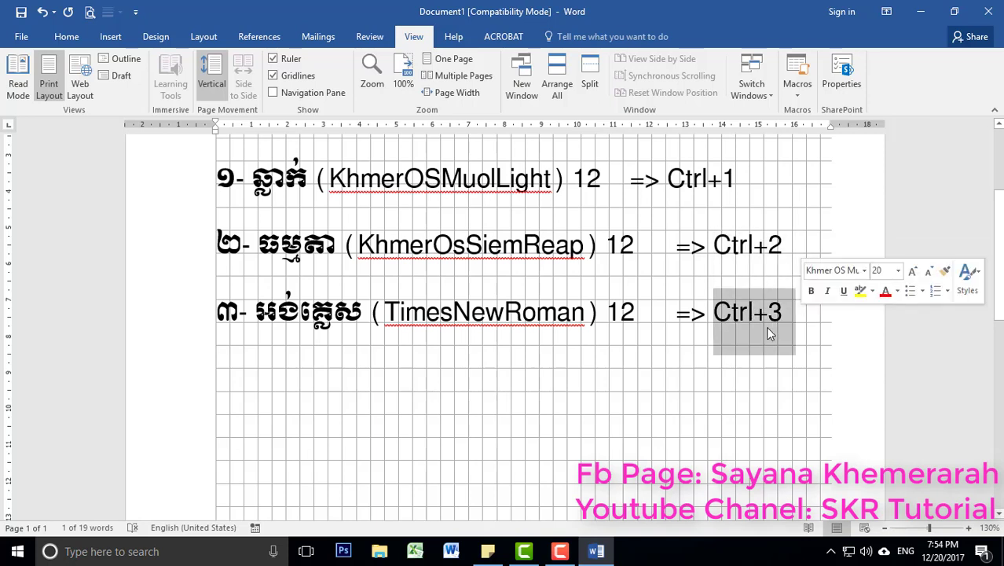
click(405, 373)
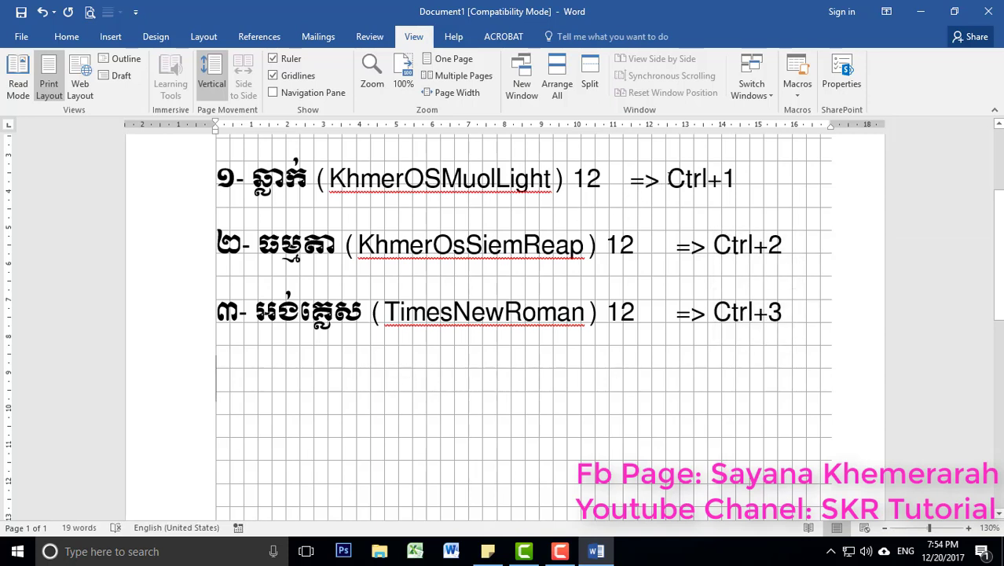
drag(665, 180, 761, 177)
drag(533, 179, 236, 180)
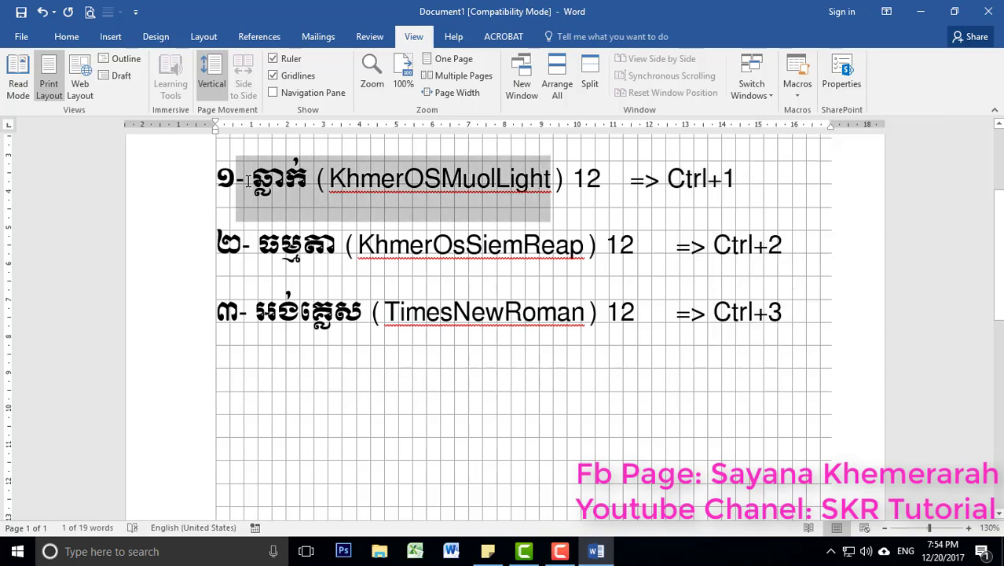
click(236, 179)
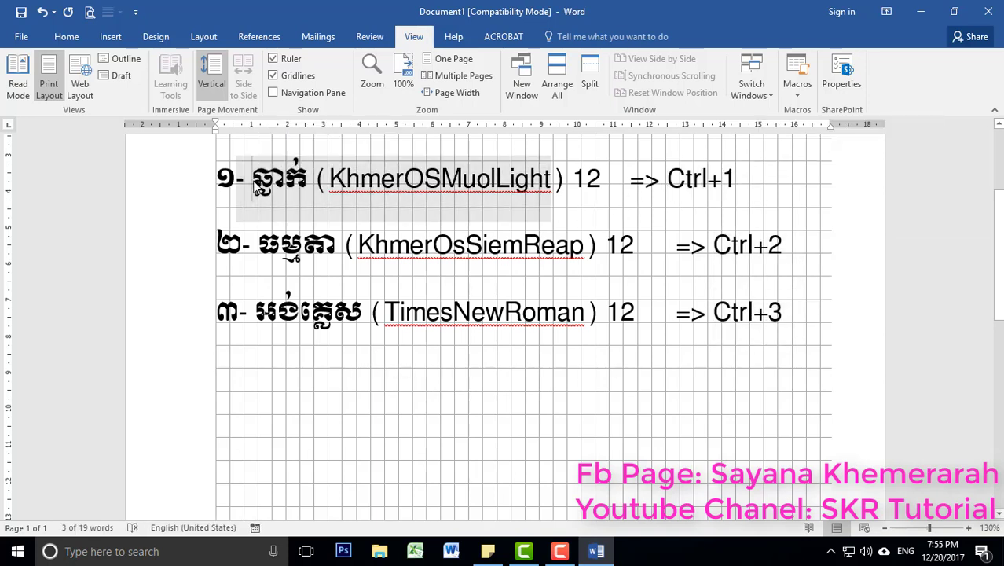
click(243, 368)
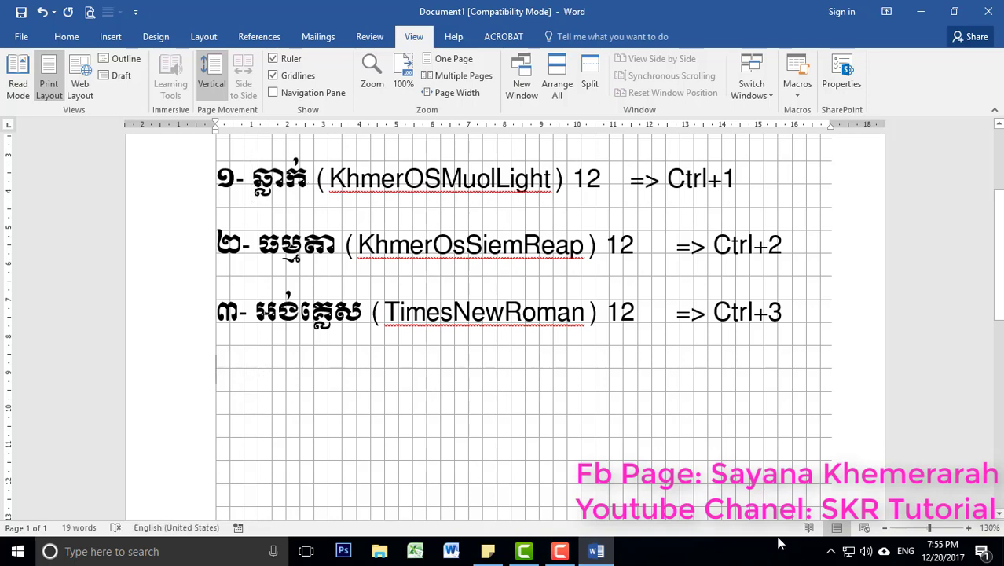
click(904, 553)
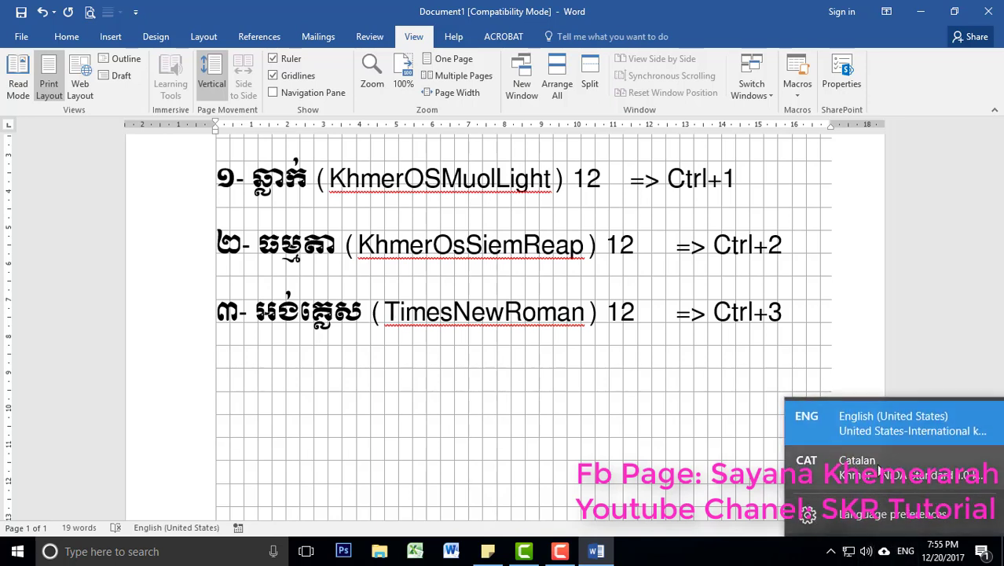
click(875, 468)
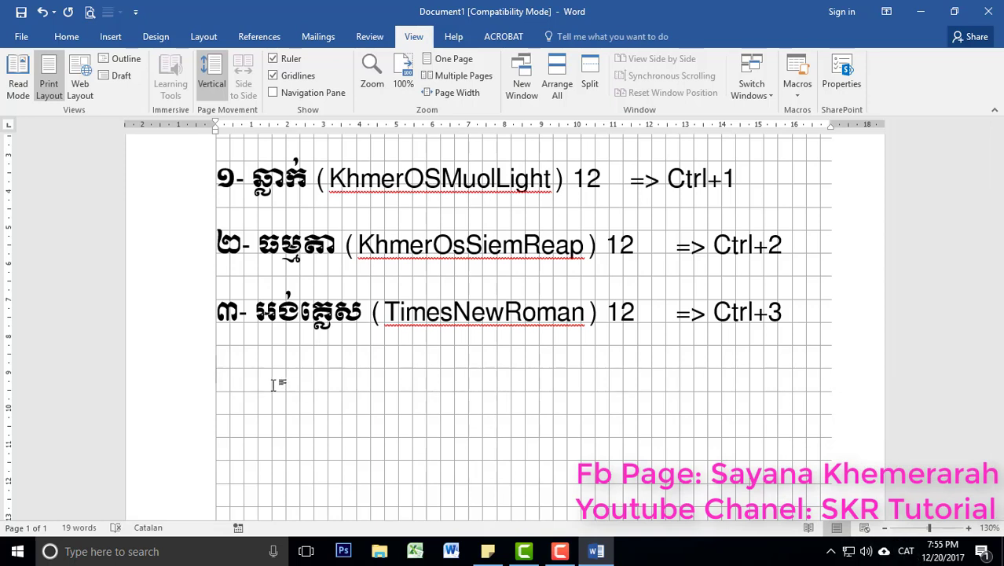
Type the Khmer test sentence on the empty line below the Ctrl+3 line.
text(ស)
key(BackSpace)
text(កម្)
text(ពុជ)
text(ធីនេះ)
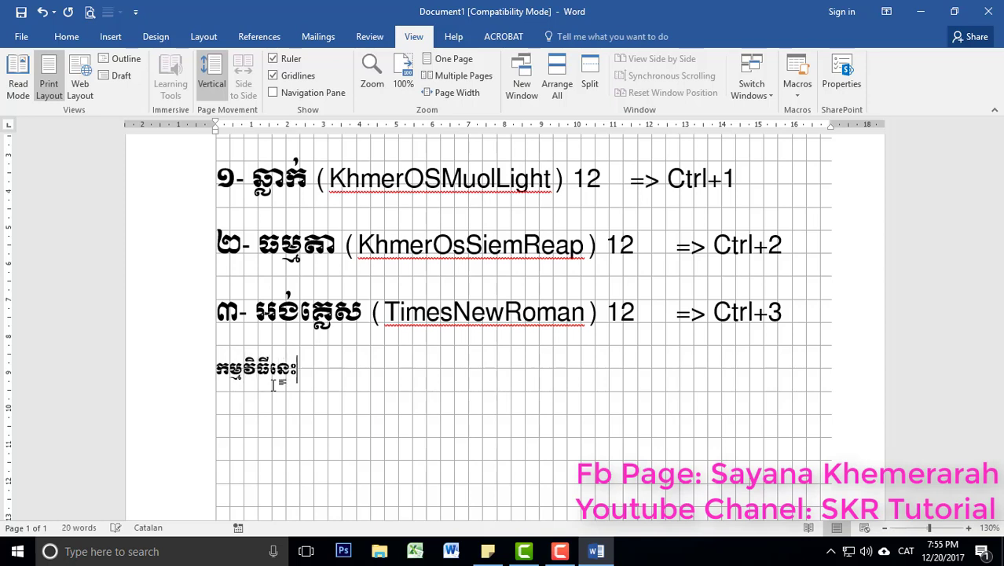
text(ប្រើ)
text(សម្រាប់វាយ)
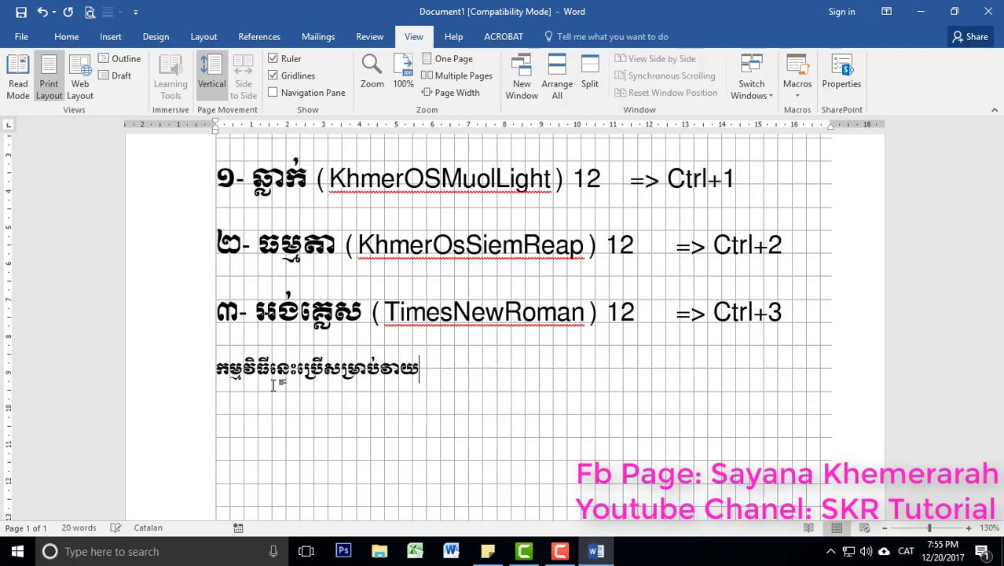
text(អក្ខ)
text(បទ៍)
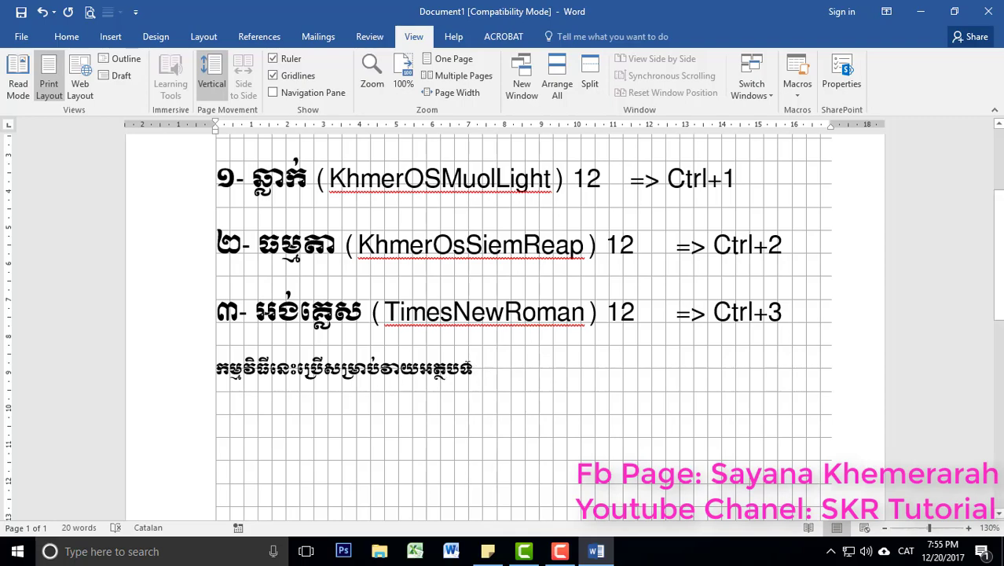
Select the Khmer test sentence, review its Khmer OS Muol Light 12 font on Home, then deselect.
drag(475, 369, 215, 369)
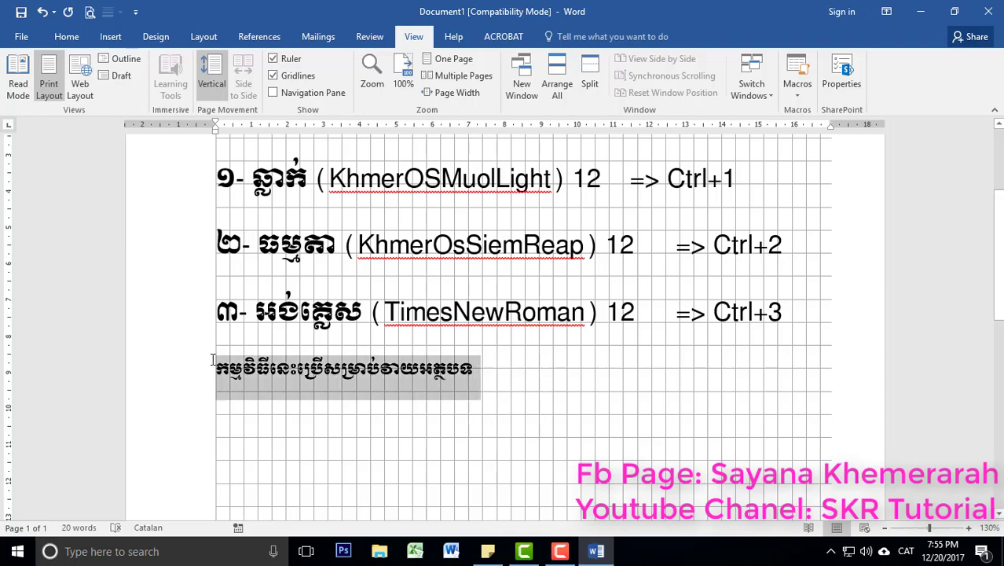
click(76, 39)
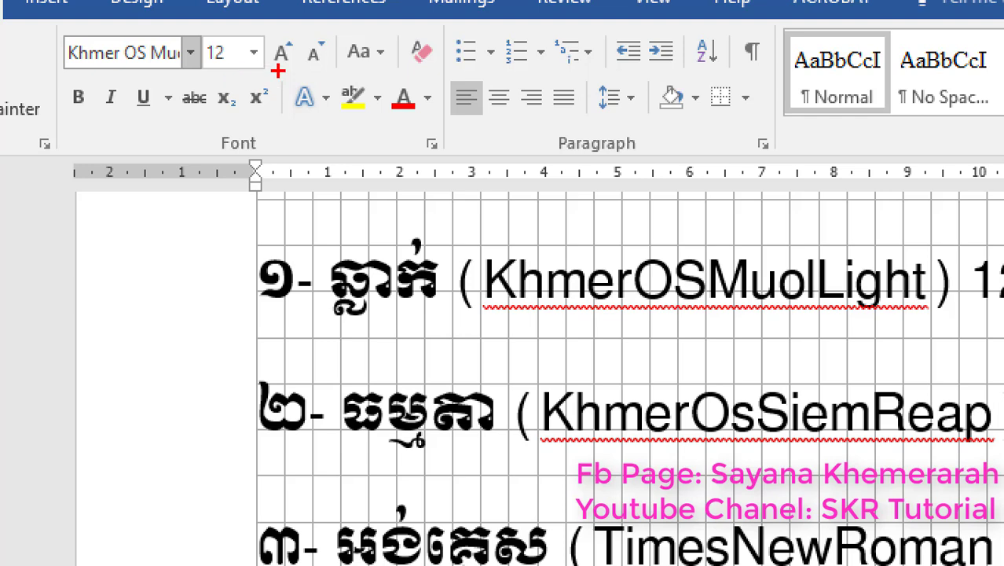
drag(301, 78, 53, 43)
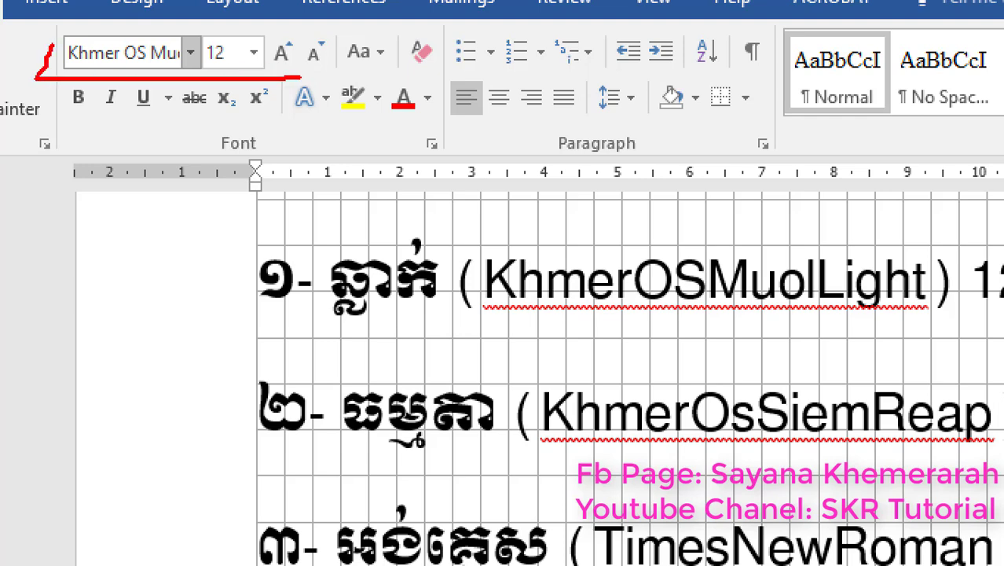
mouse_move(234, 20)
mouse_down()
mouse_move(301, 63)
mouse_move(312, 91)
mouse_up()
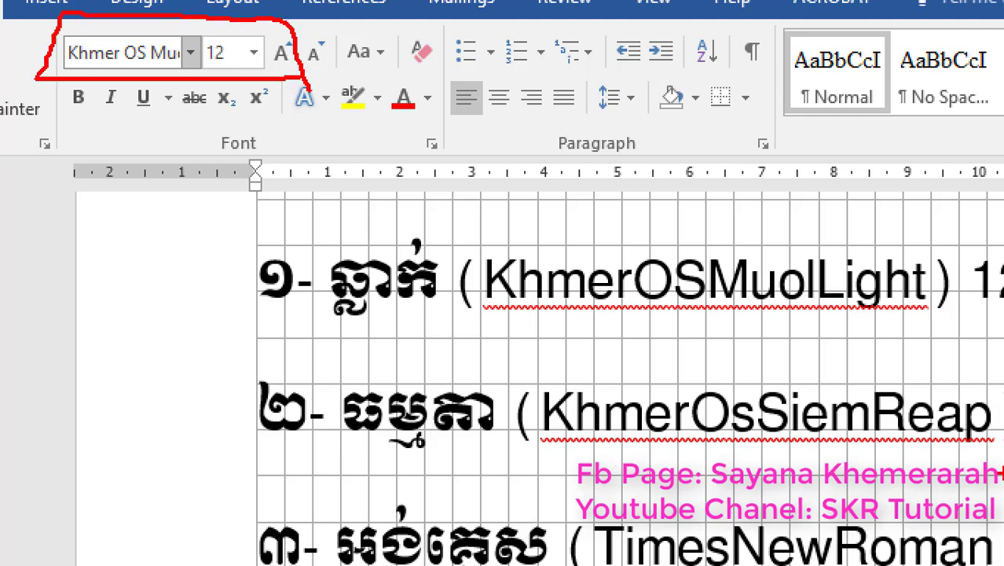
mouse_move(983, 321)
mouse_down()
mouse_move(558, 346)
mouse_move(582, 275)
mouse_move(987, 271)
mouse_move(950, 328)
mouse_up()
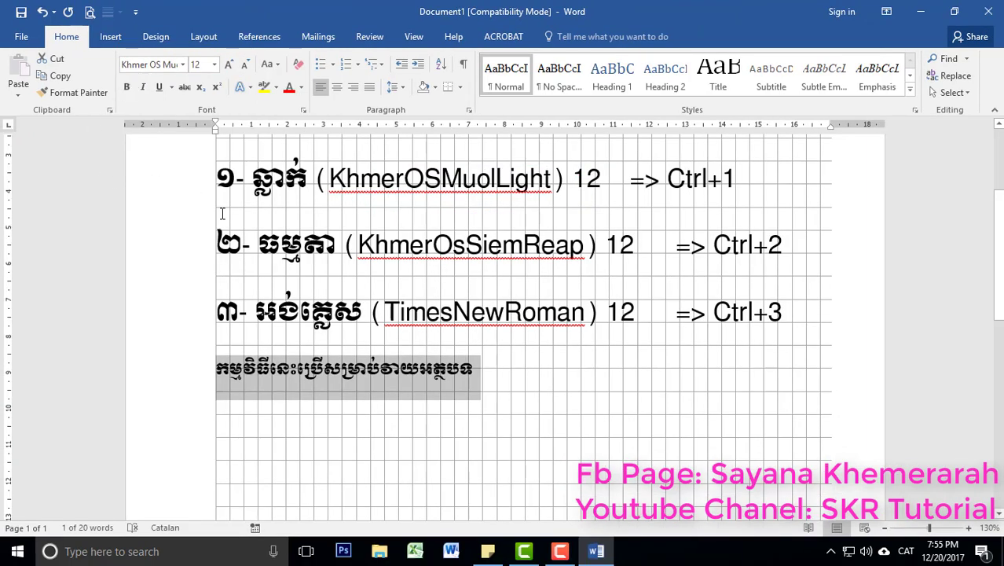
click(399, 369)
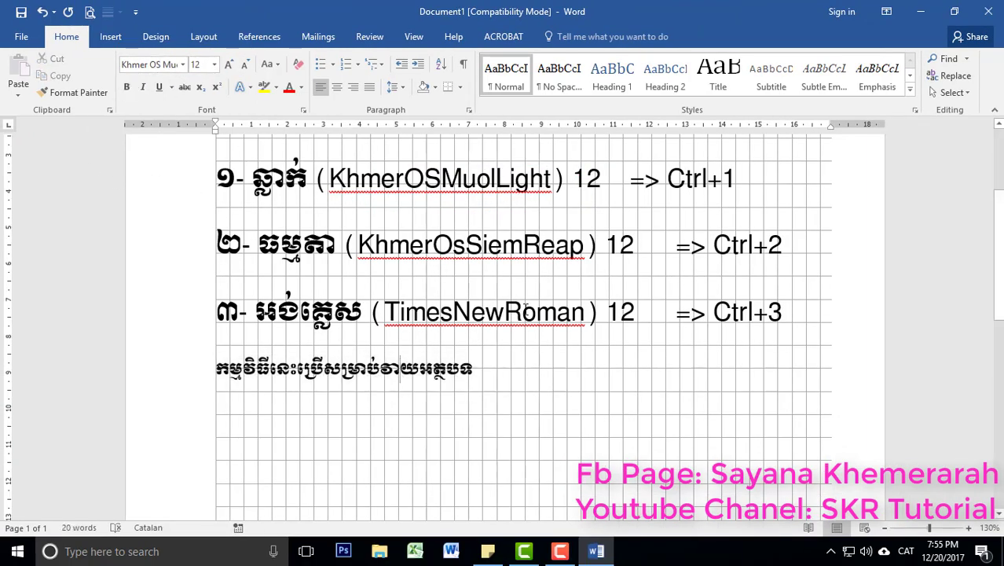
Extend the test line with a second Khmer phrase in Khmer OS Siemreap 12, undoing a stray edit.
click(484, 371)
text(វាមា)
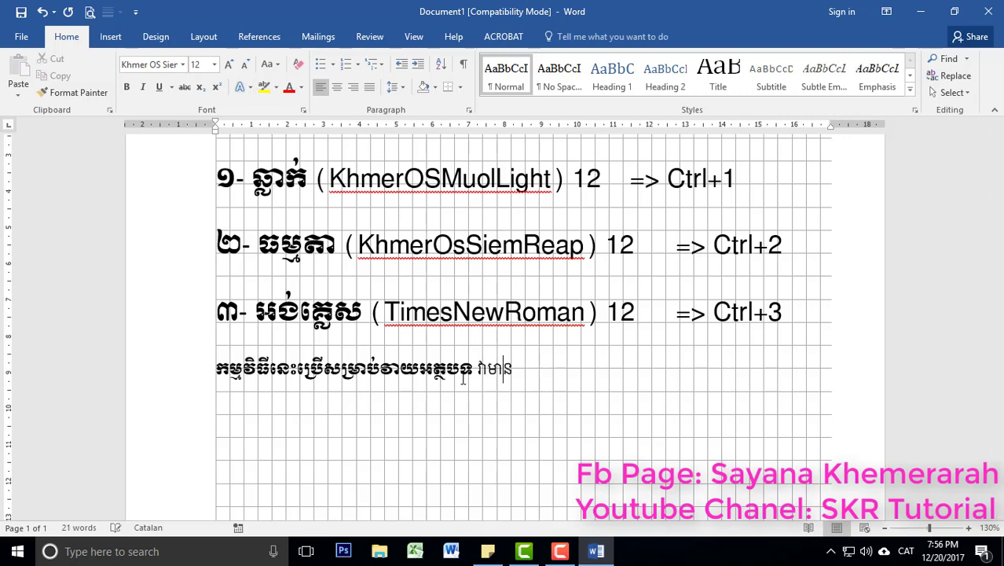
text(នភាពងាយស)
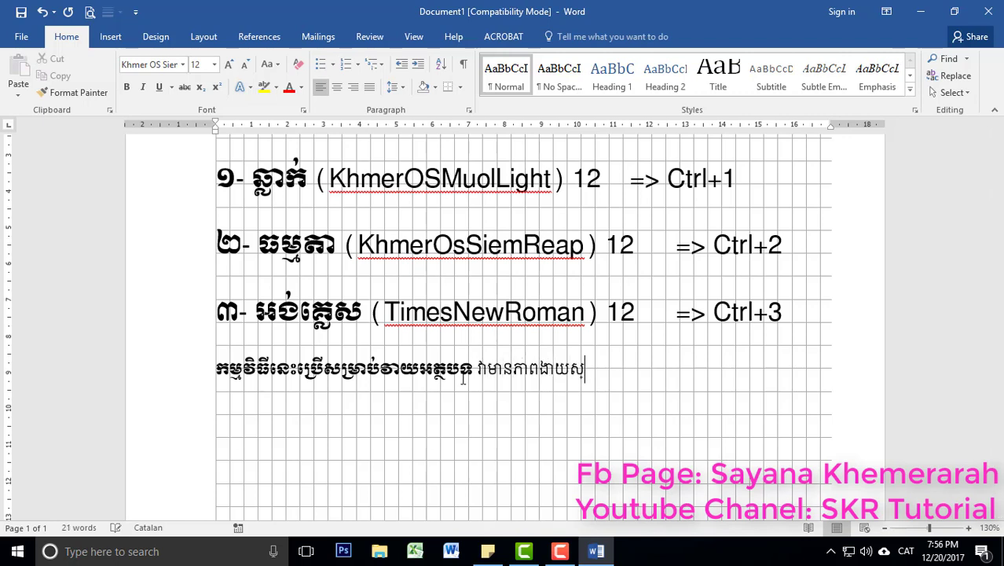
text(្រួល)
text(ក្នុងការសិក្ស)
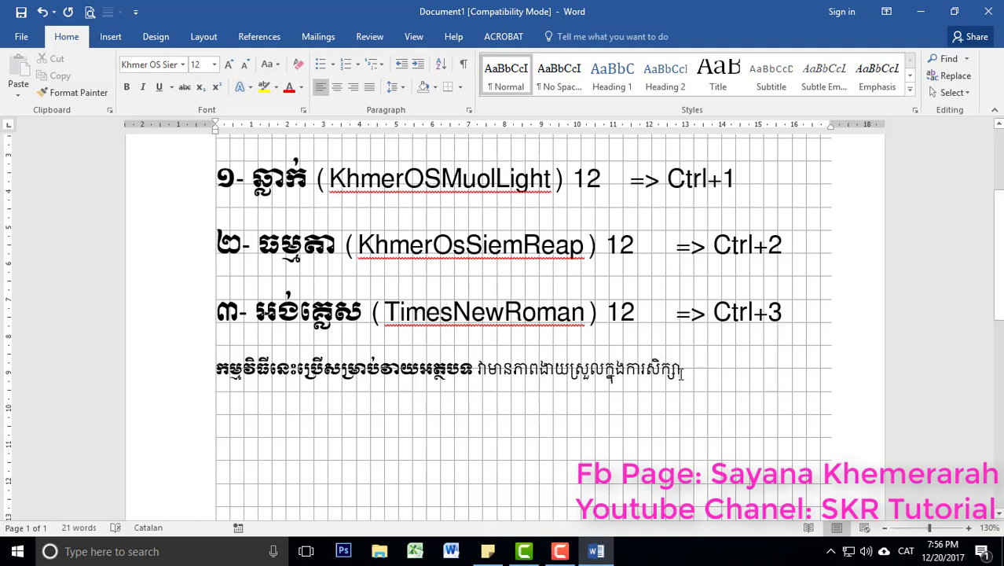
drag(683, 374, 488, 376)
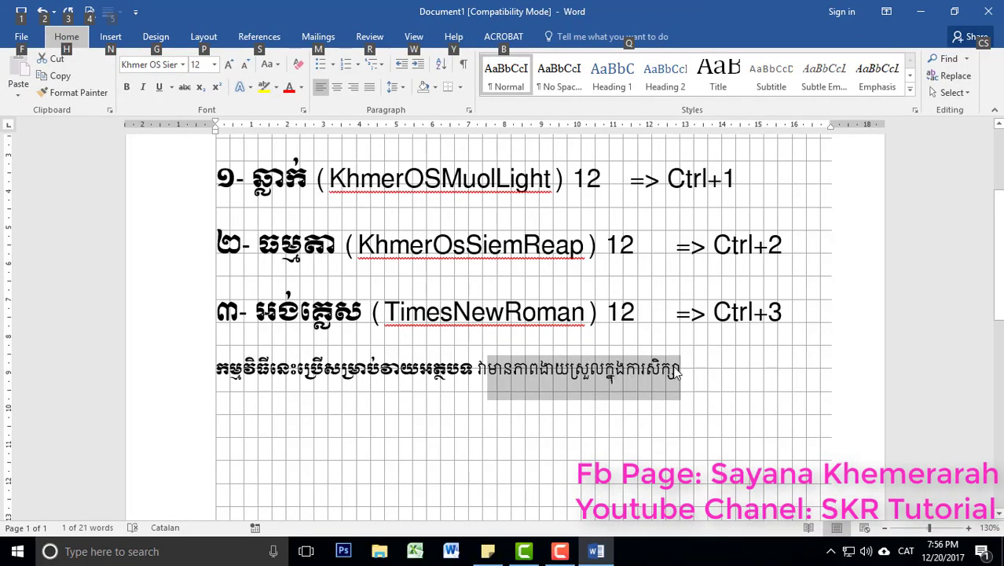
click(685, 370)
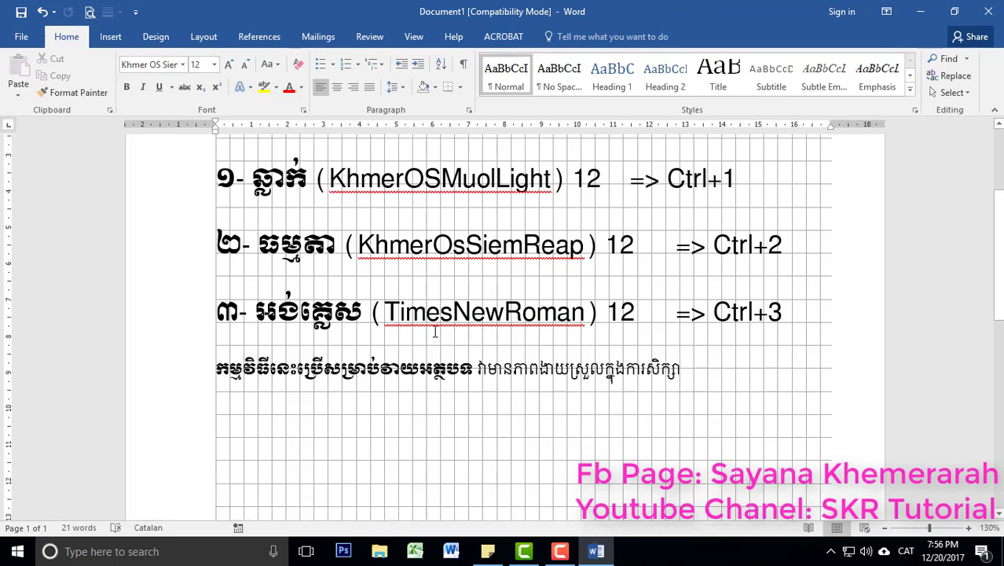
key(ctrl+z)
Check the Ctrl+3 line's text and switch keyboard input to English.
drag(709, 314, 782, 313)
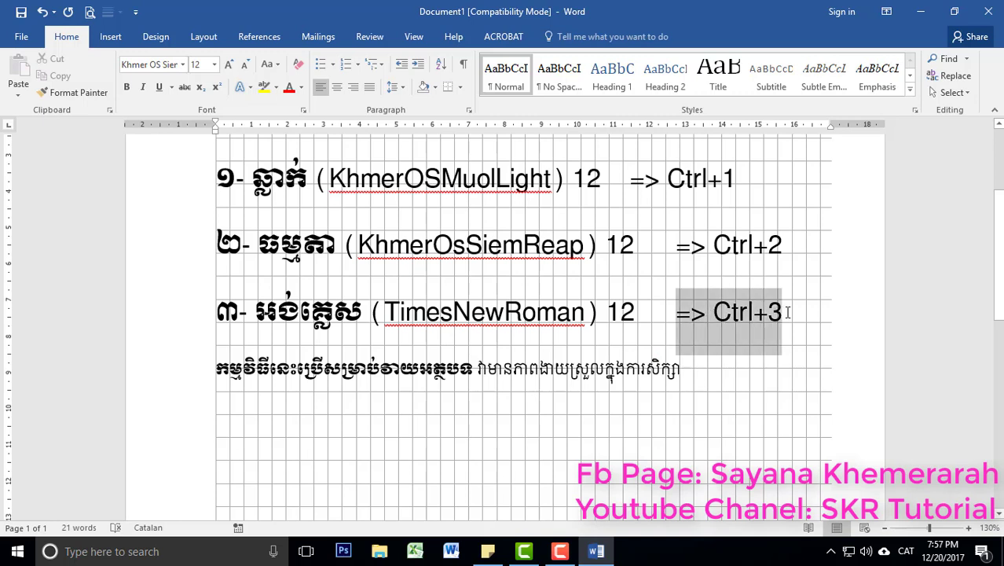
click(782, 312)
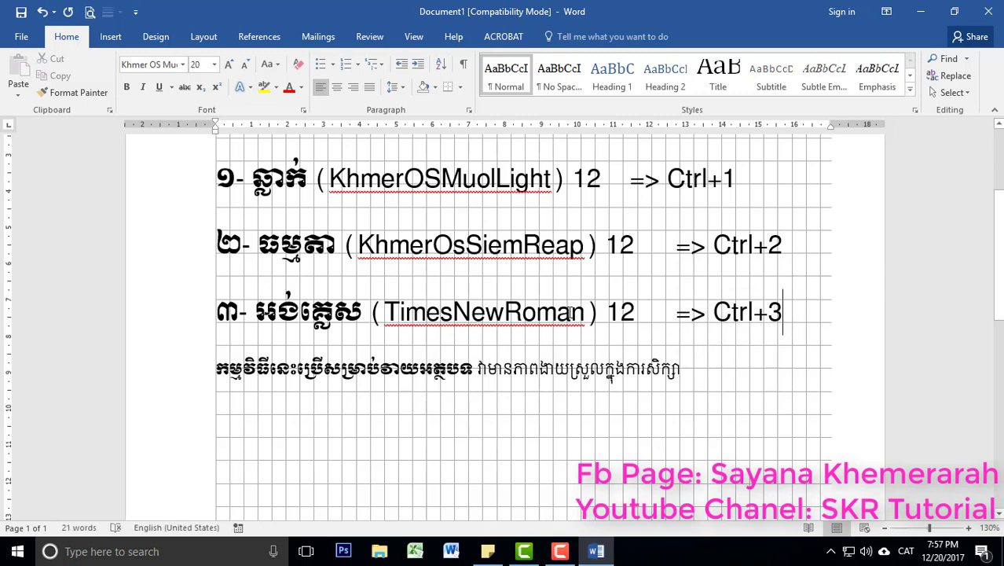
drag(577, 314, 384, 314)
click(425, 313)
click(916, 553)
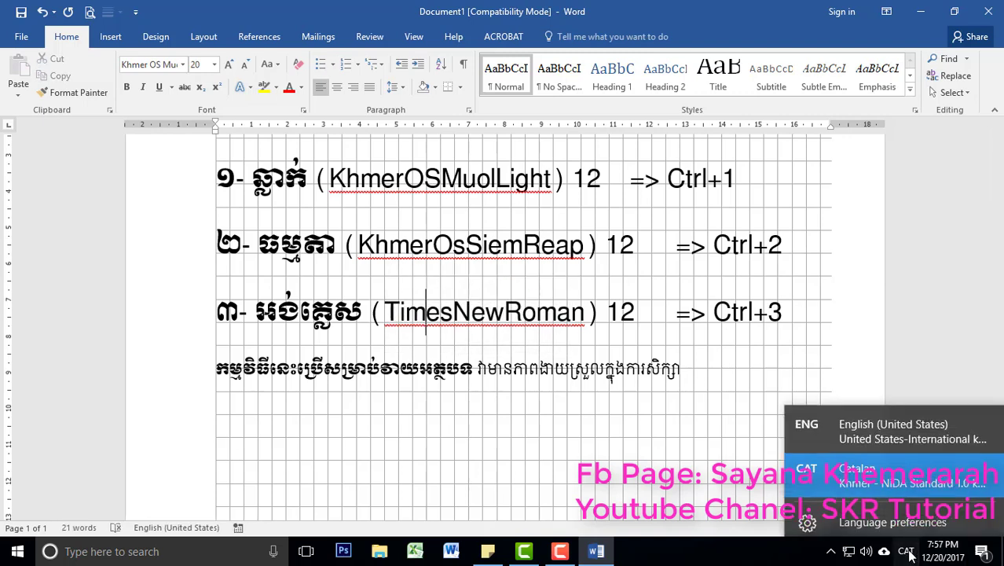
click(890, 423)
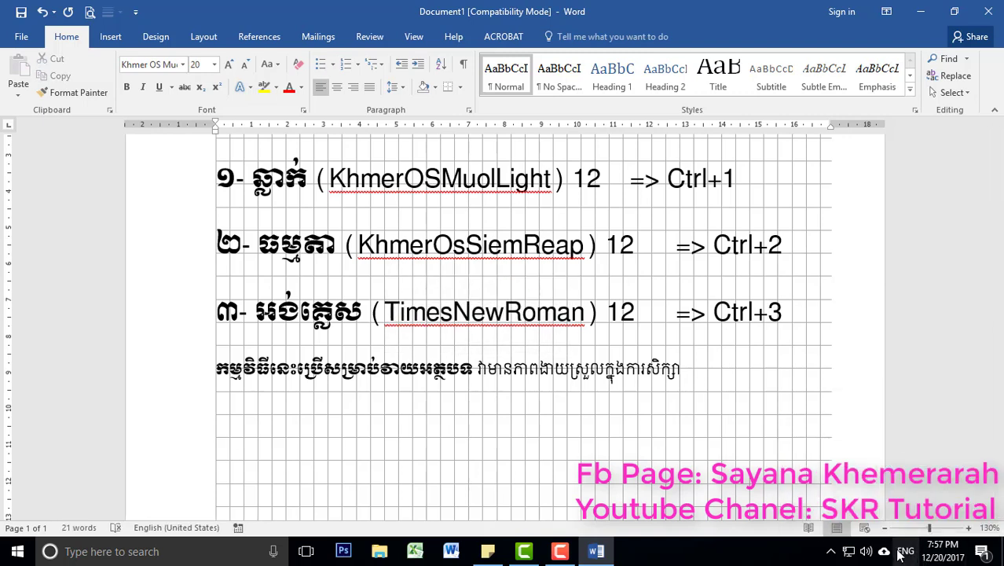
Append 'It is easy to study' in Times New Roman 12 using Ctrl+3 at the test line end.
click(709, 400)
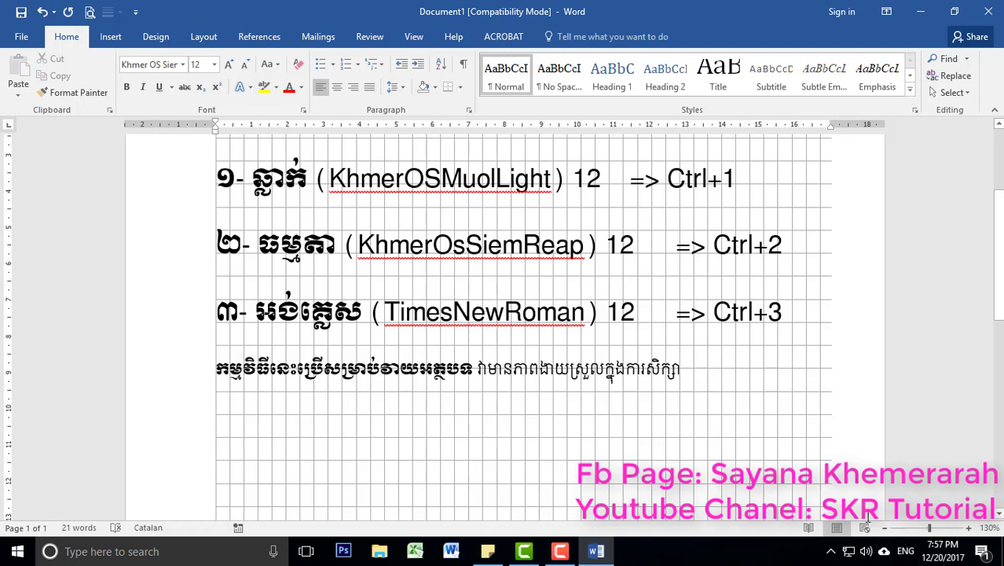
key(ctrl+3)
text( It is easy to)
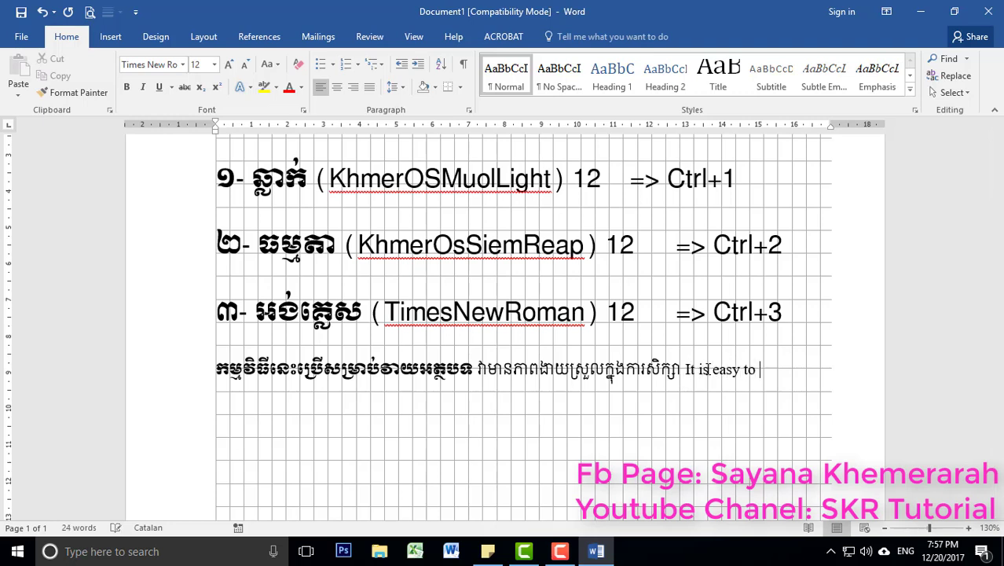
text(study)
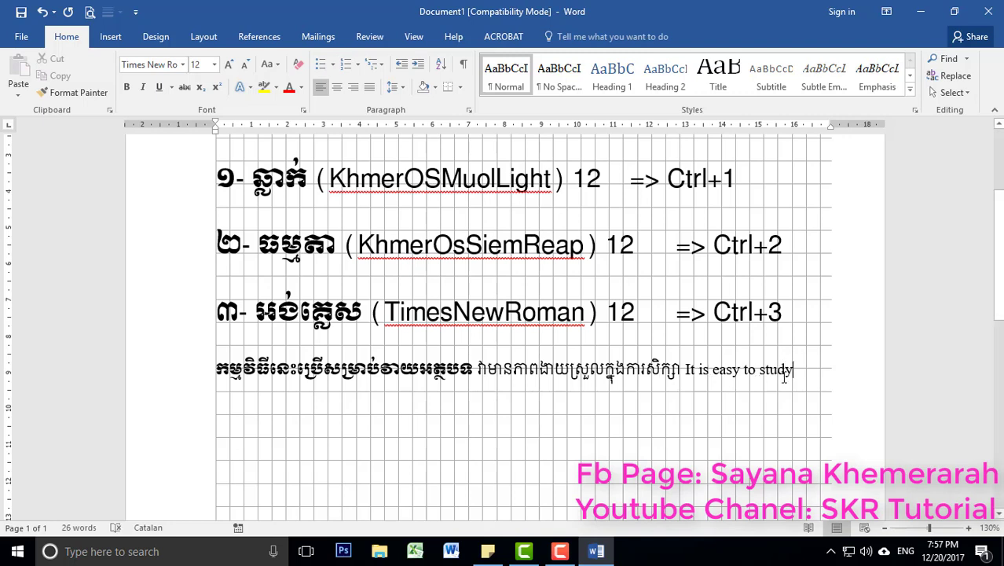
drag(797, 369, 685, 369)
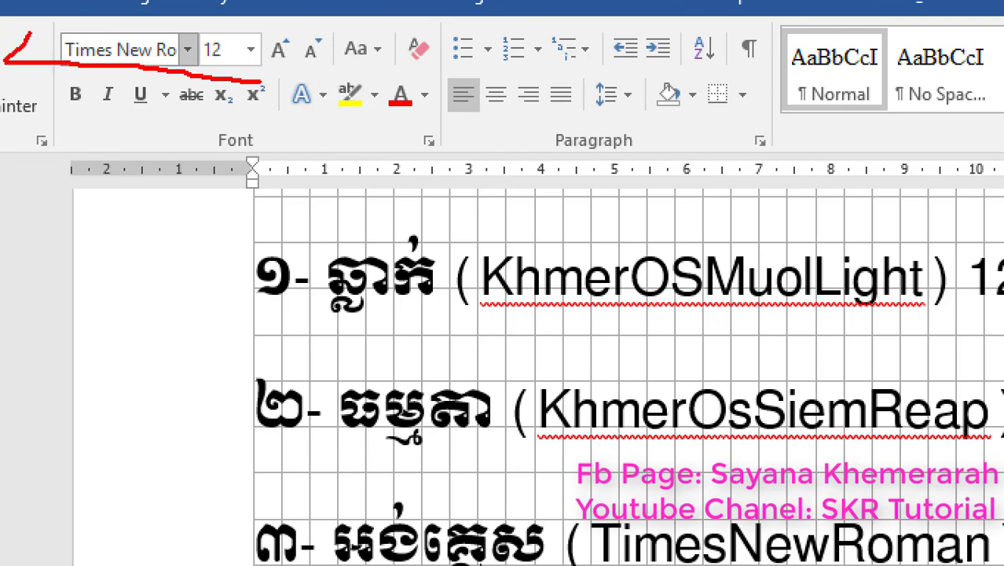
drag(30, 33, 280, 87)
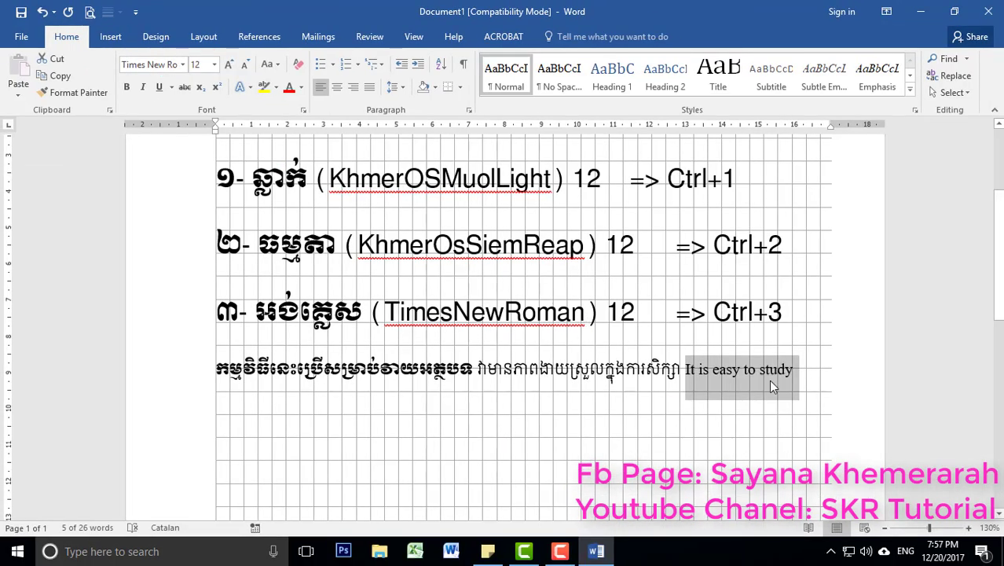
click(788, 379)
scroll(770, 408, up, 1)
scroll(772, 413, up, 1)
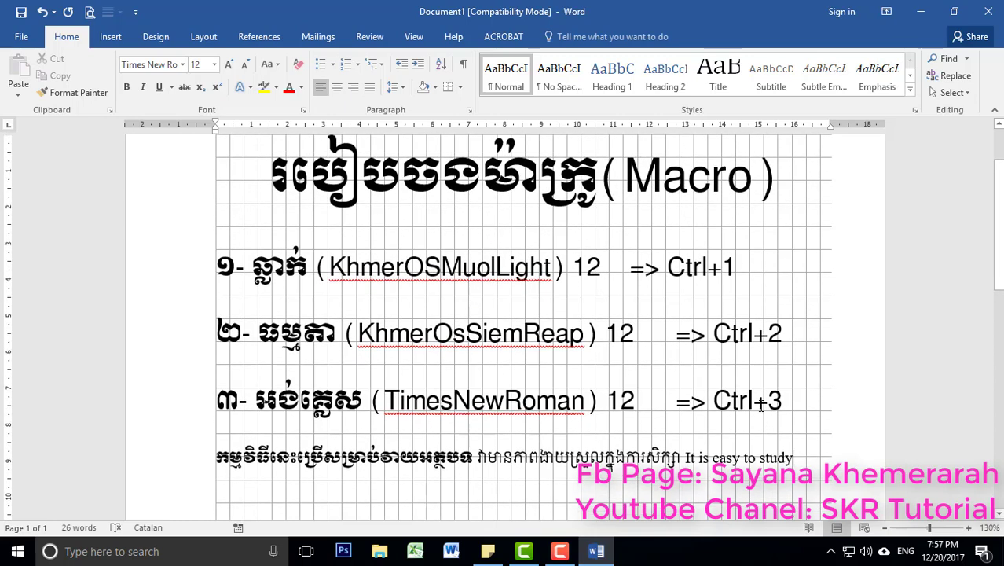
drag(271, 224, 623, 236)
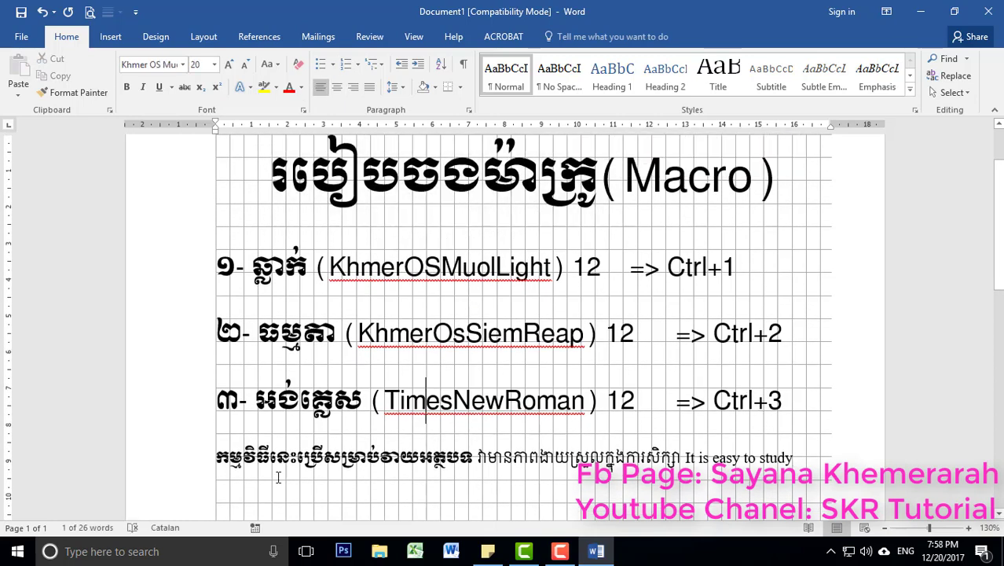
mouse_move(216, 457)
mouse_down()
mouse_move(733, 483)
mouse_move(798, 470)
mouse_up()
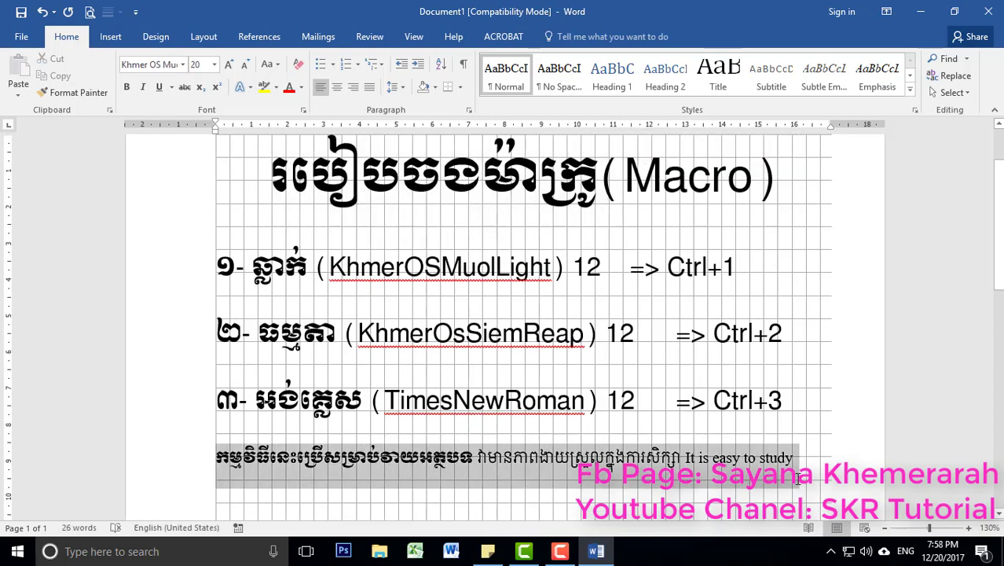
click(797, 470)
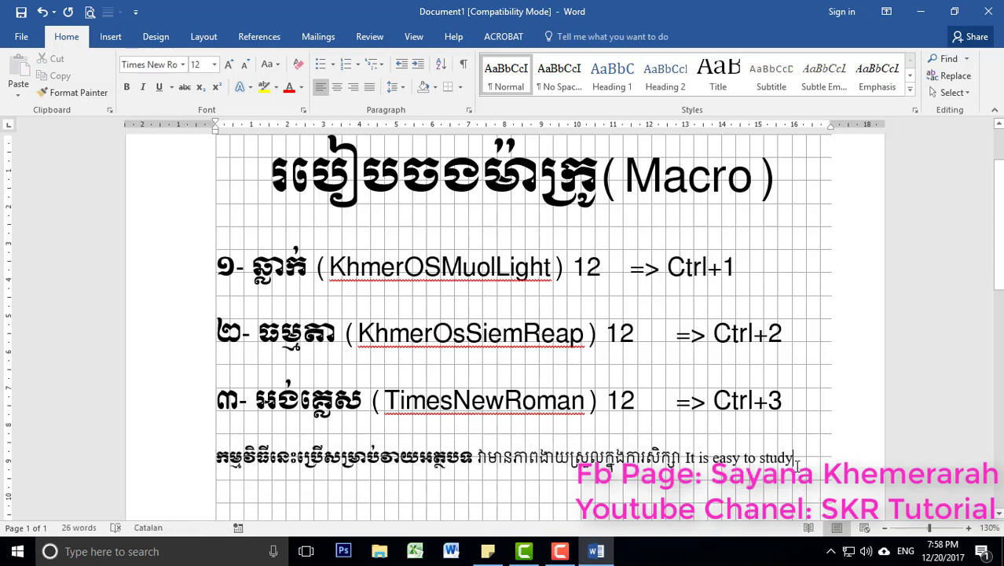
drag(772, 458, 217, 464)
click(257, 464)
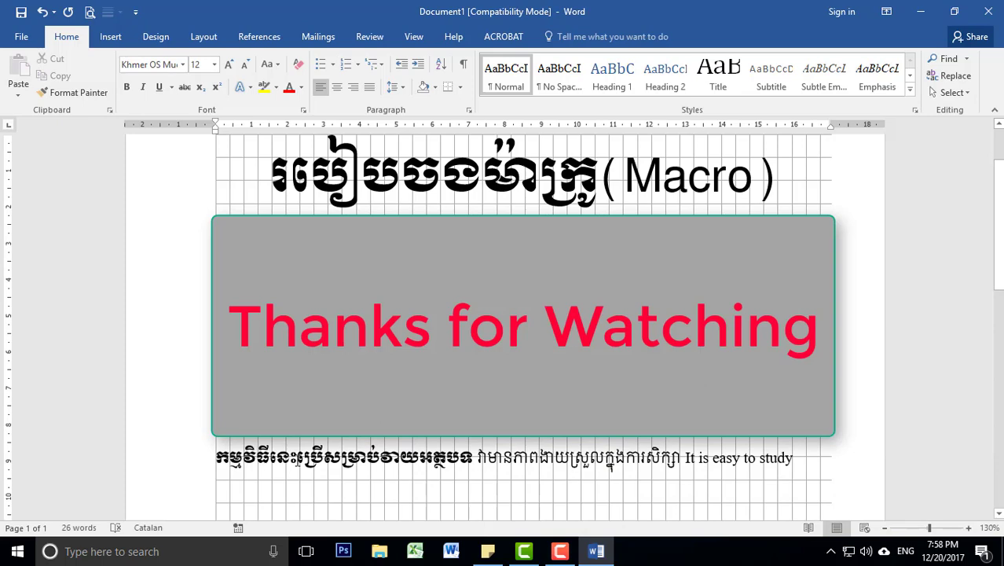
drag(423, 468, 739, 484)
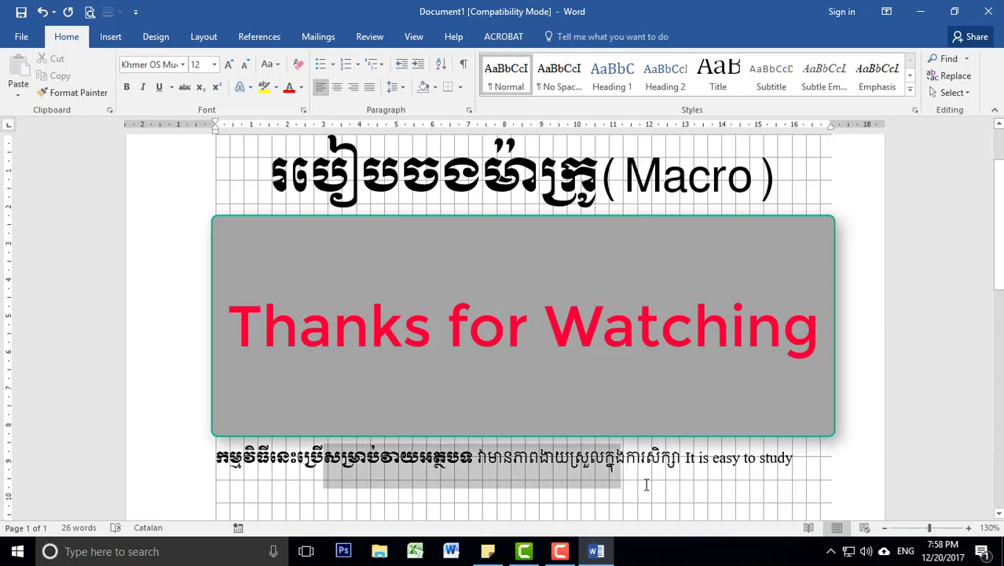